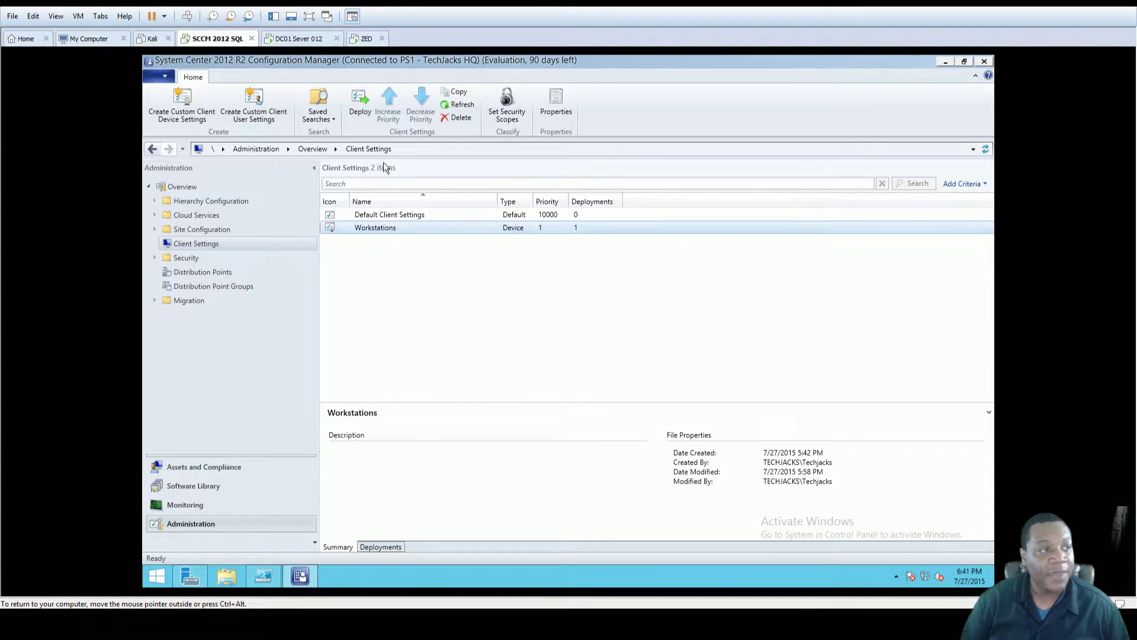
Switch to the ZED virtual machine and examine the System and Security items in its Control Panel.
click(366, 38)
click(157, 575)
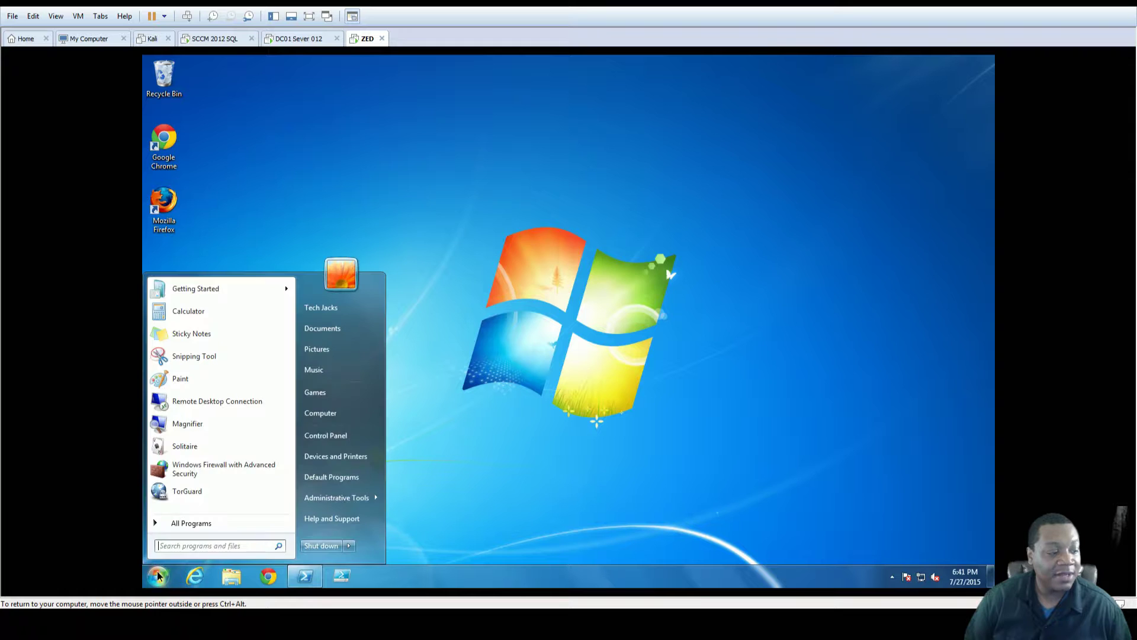
click(326, 435)
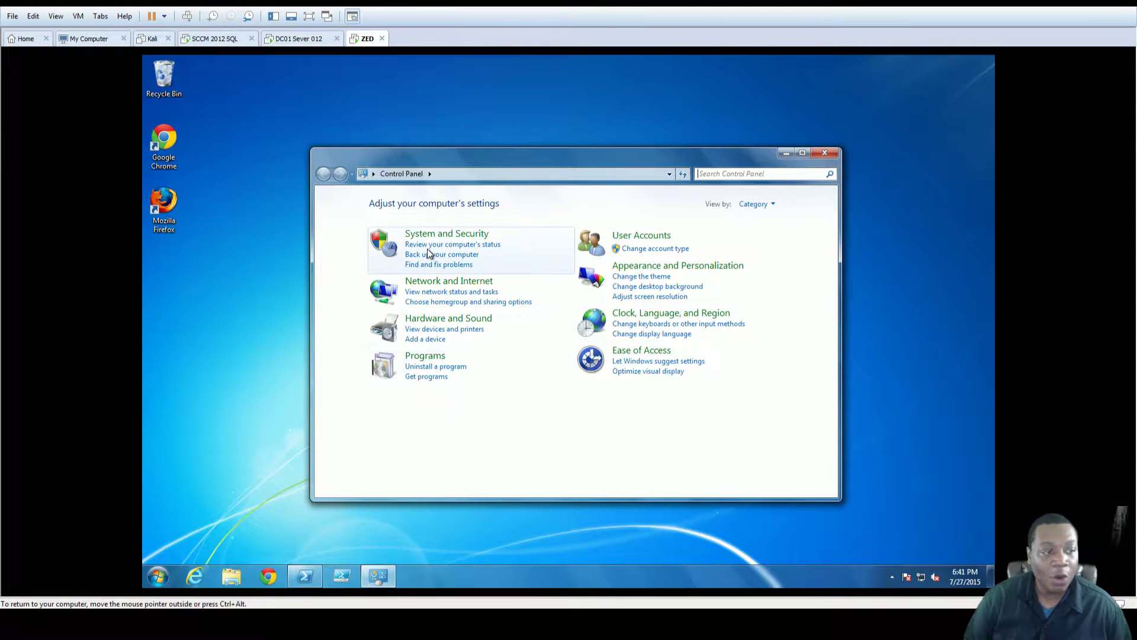
click(450, 234)
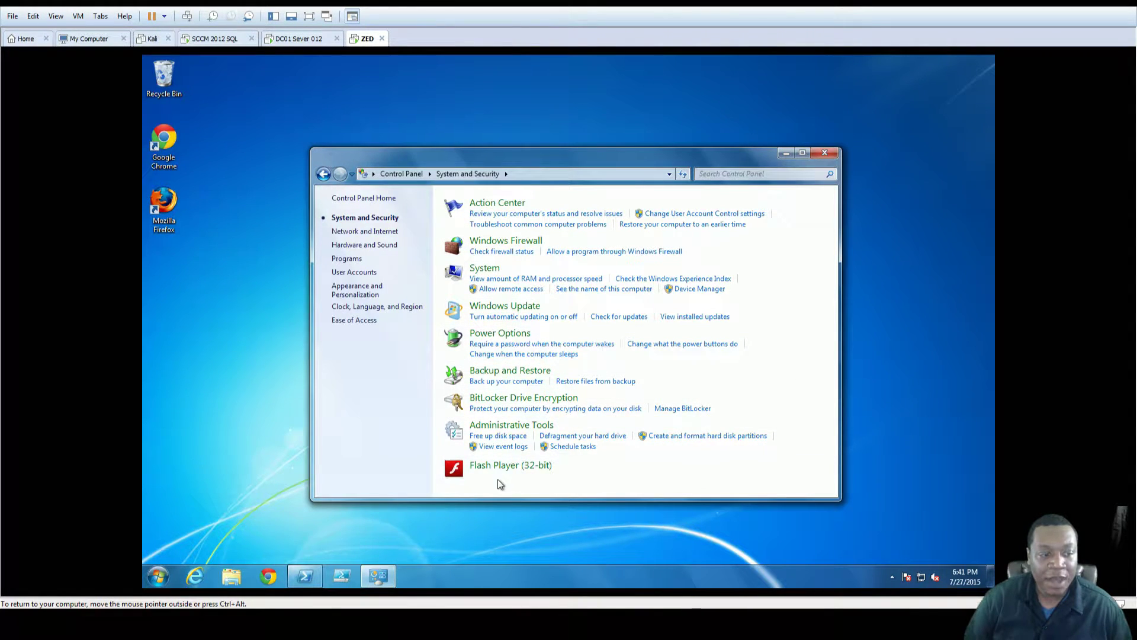
drag(467, 500, 485, 574)
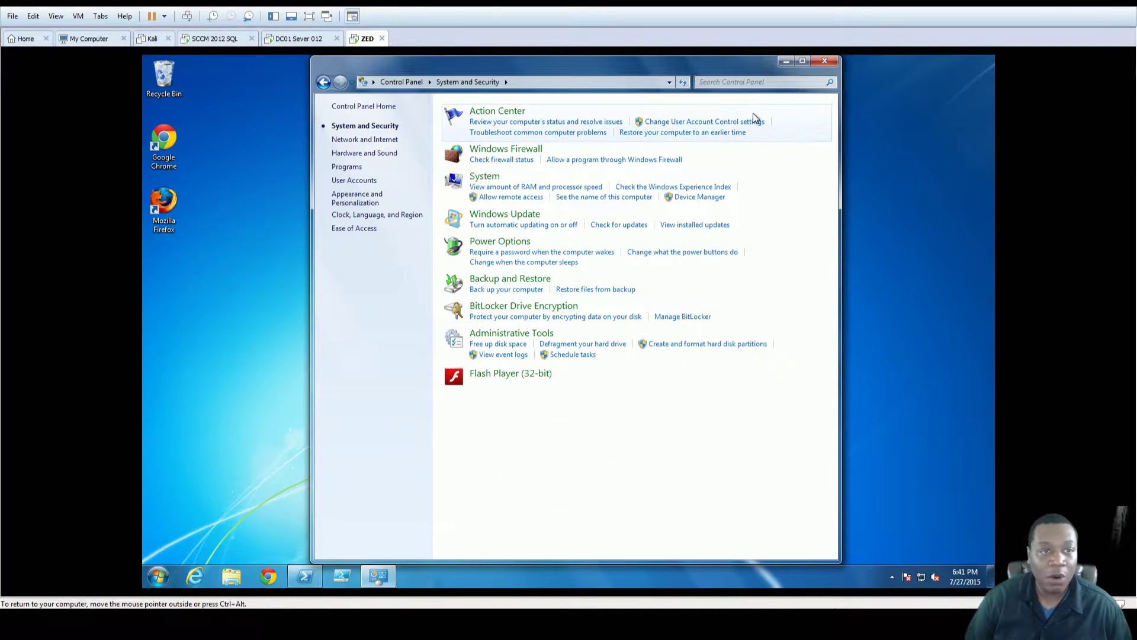
Switch to the SCCM 2012 SQL virtual machine and open the Client Push Installation properties for the PS1 site.
click(300, 38)
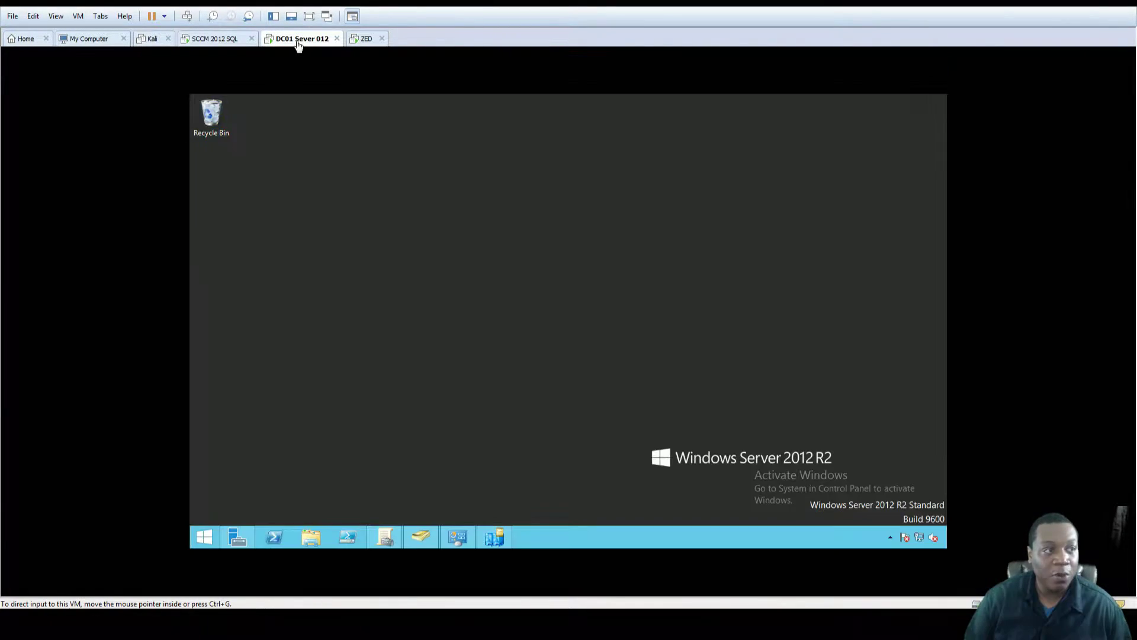
click(216, 38)
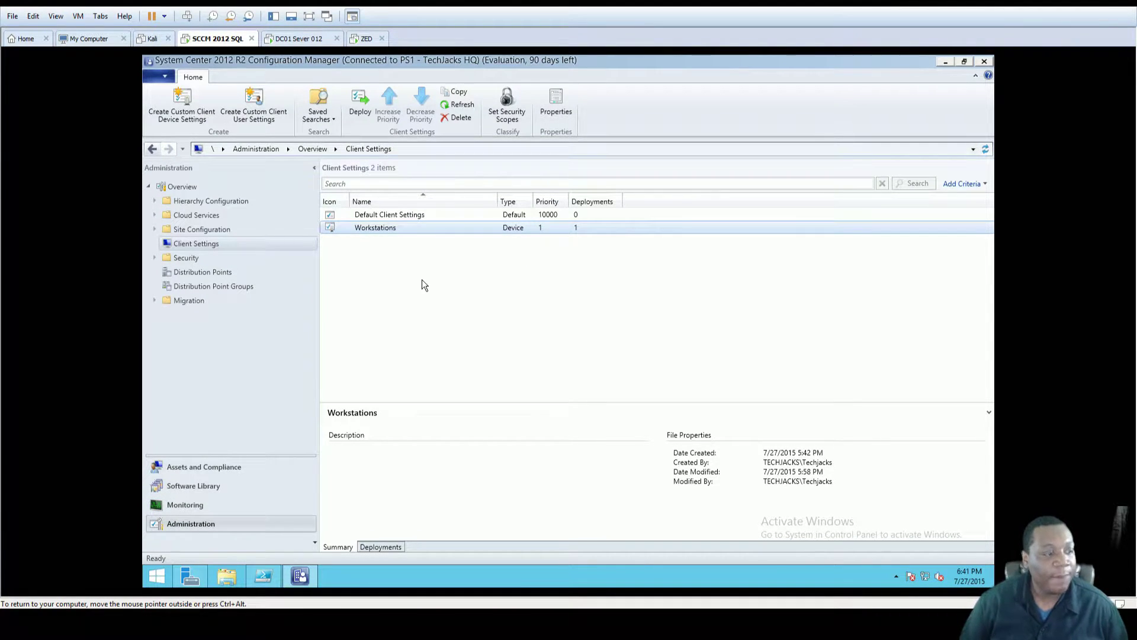
click(154, 229)
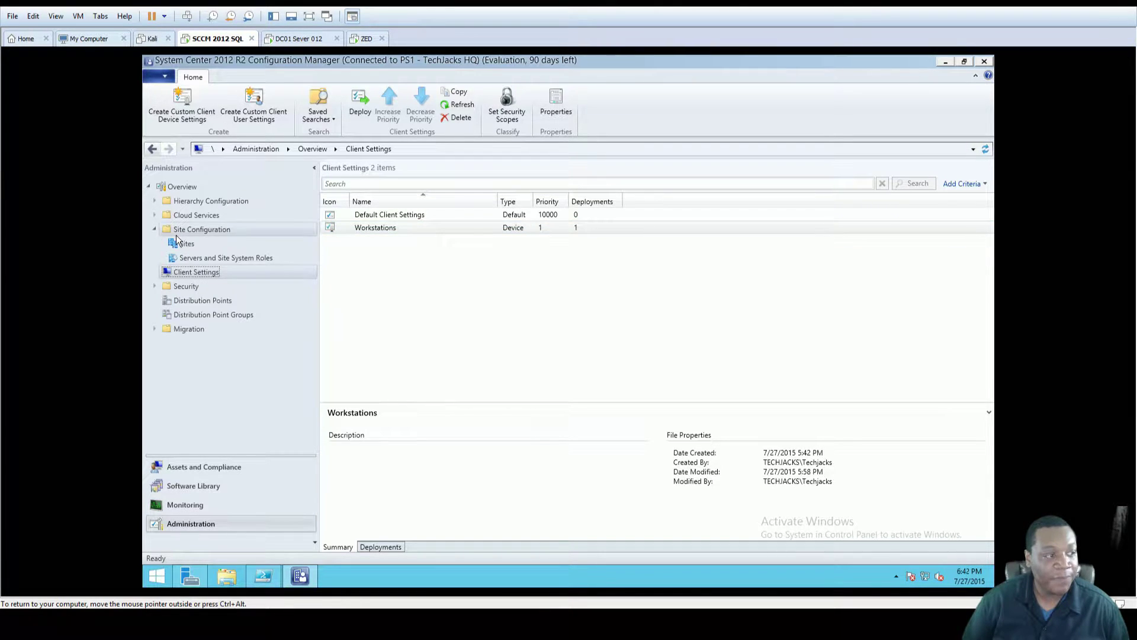
click(182, 243)
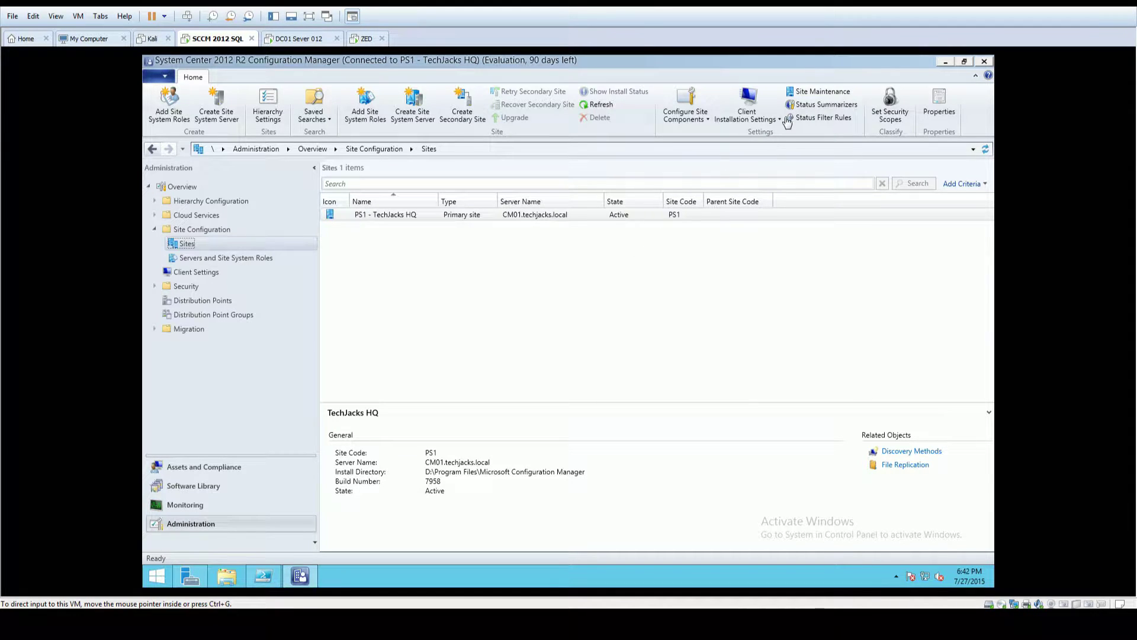
click(756, 119)
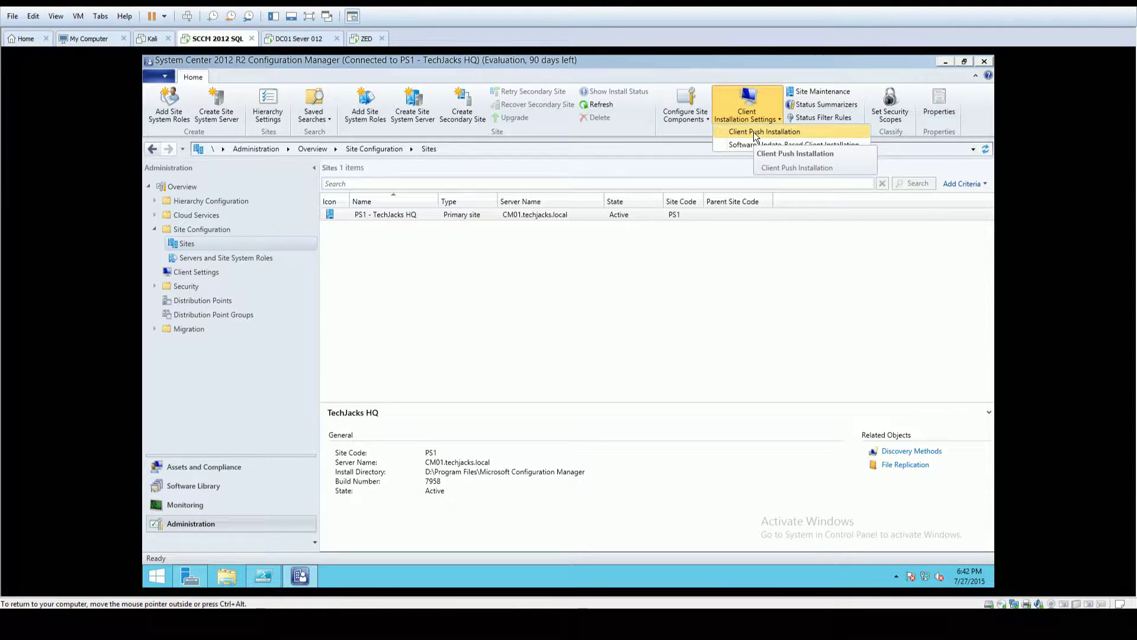
click(753, 132)
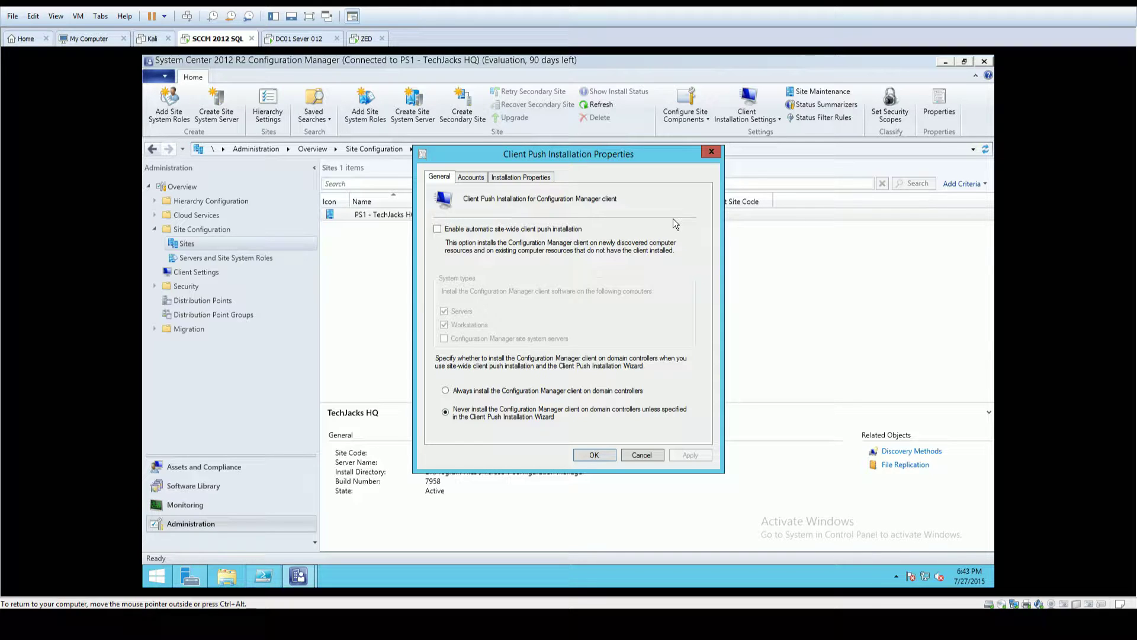
Switch to the DC01 virtual machine and examine the group memberships of the CM_CP push account in Active Directory.
click(303, 39)
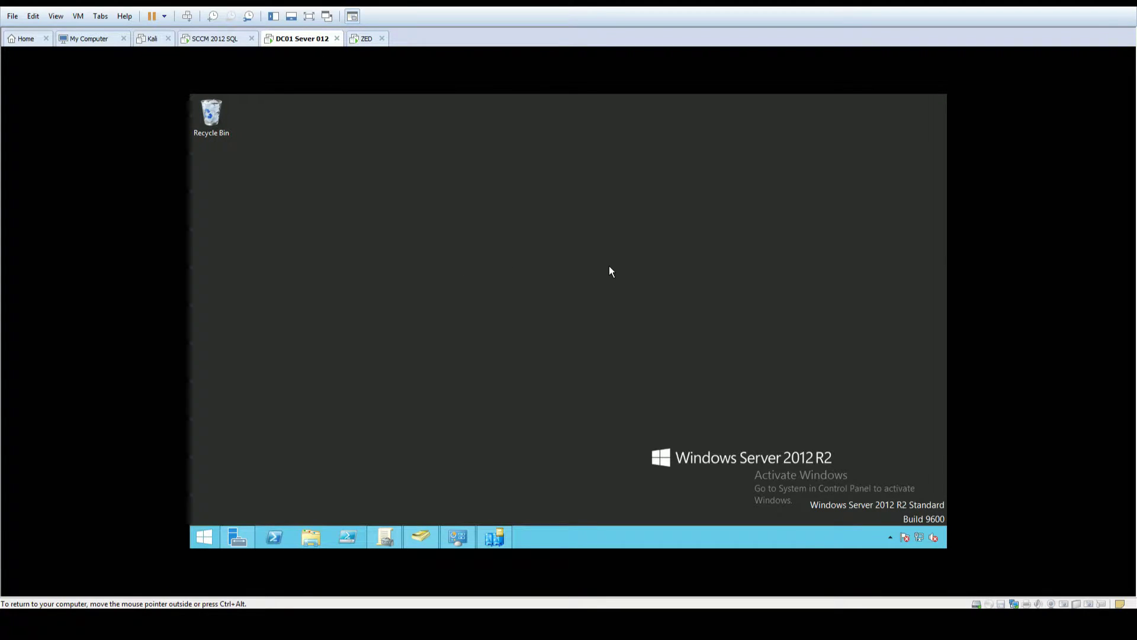
click(391, 540)
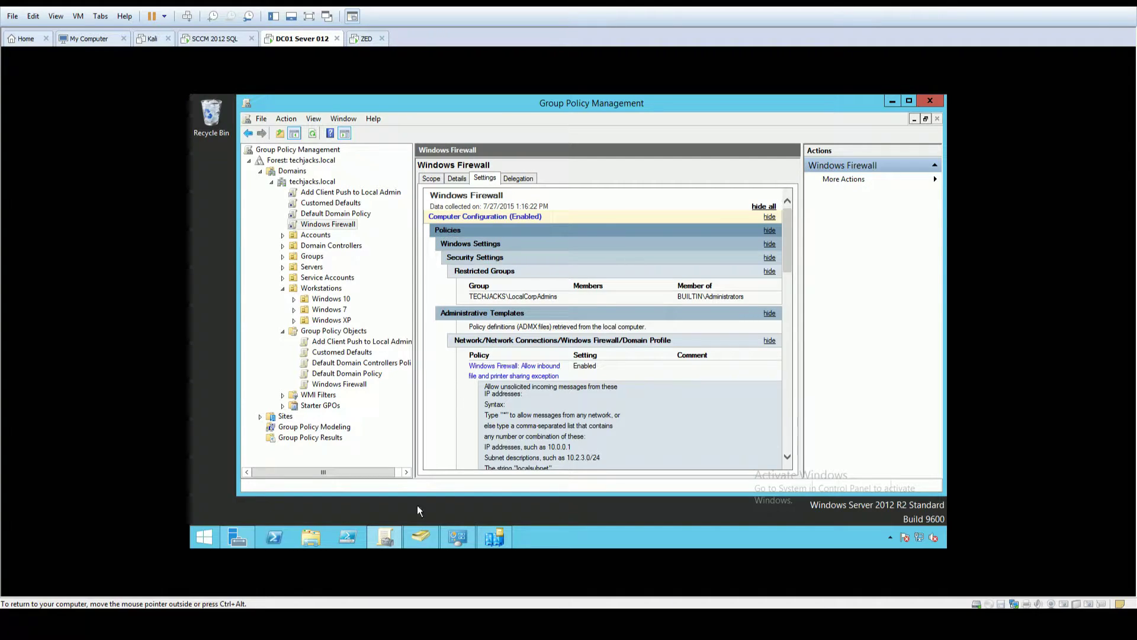
click(420, 537)
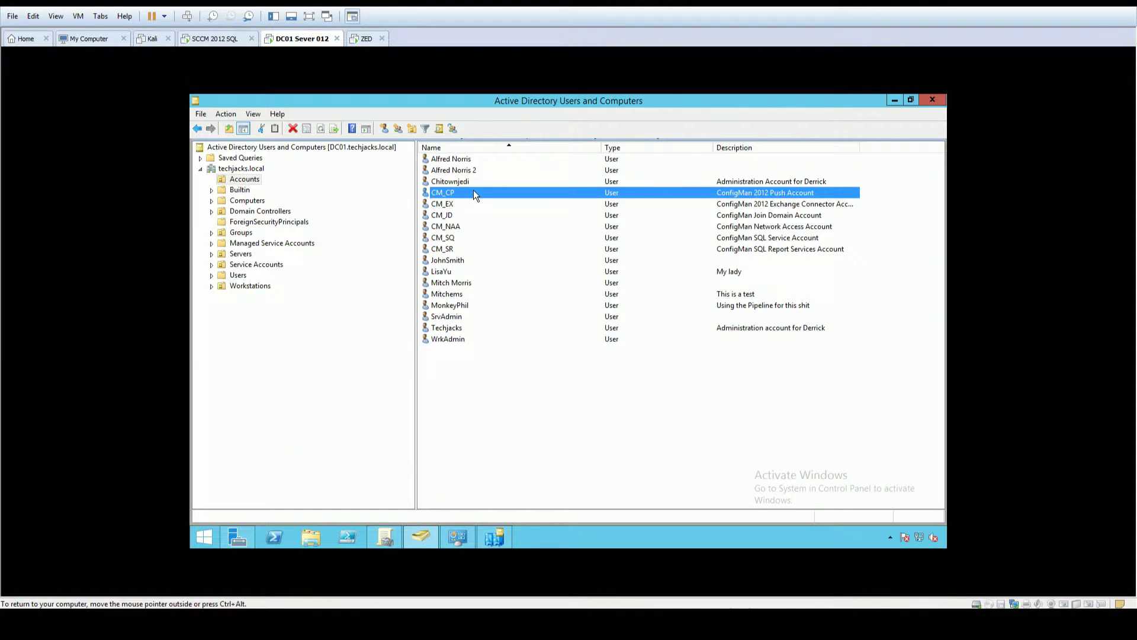
double_click(474, 190)
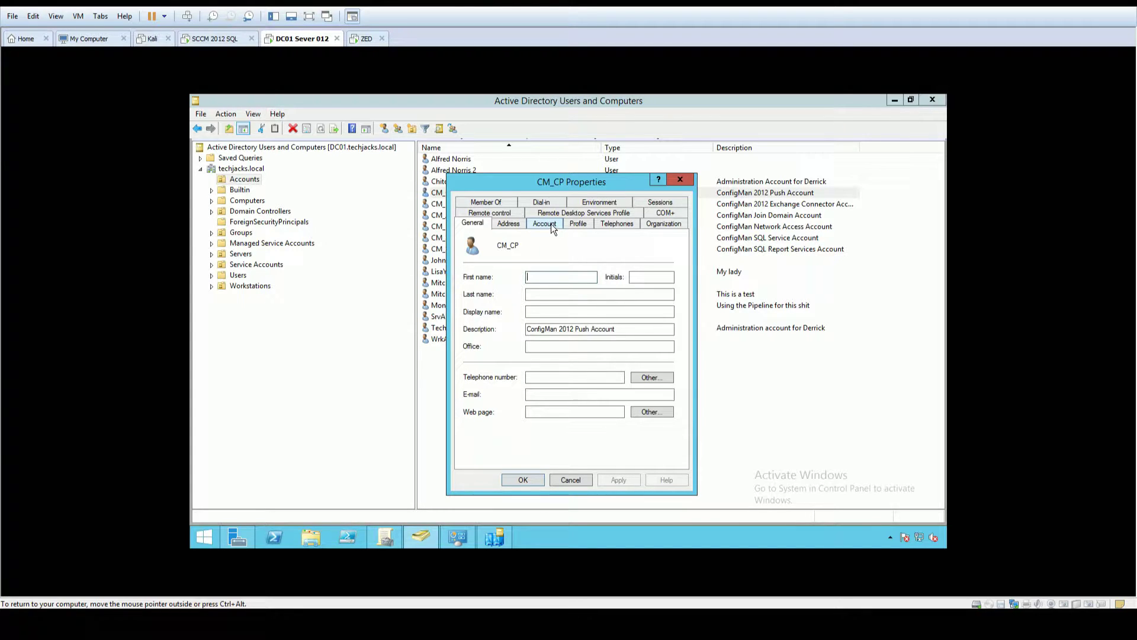
click(507, 203)
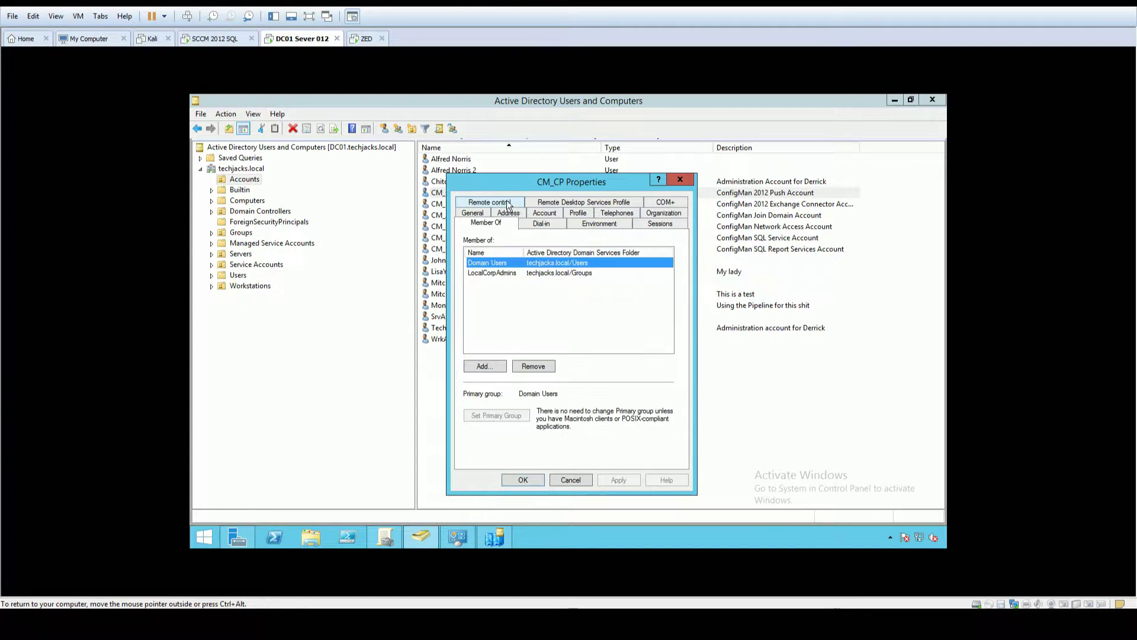
click(511, 273)
drag(524, 252, 553, 252)
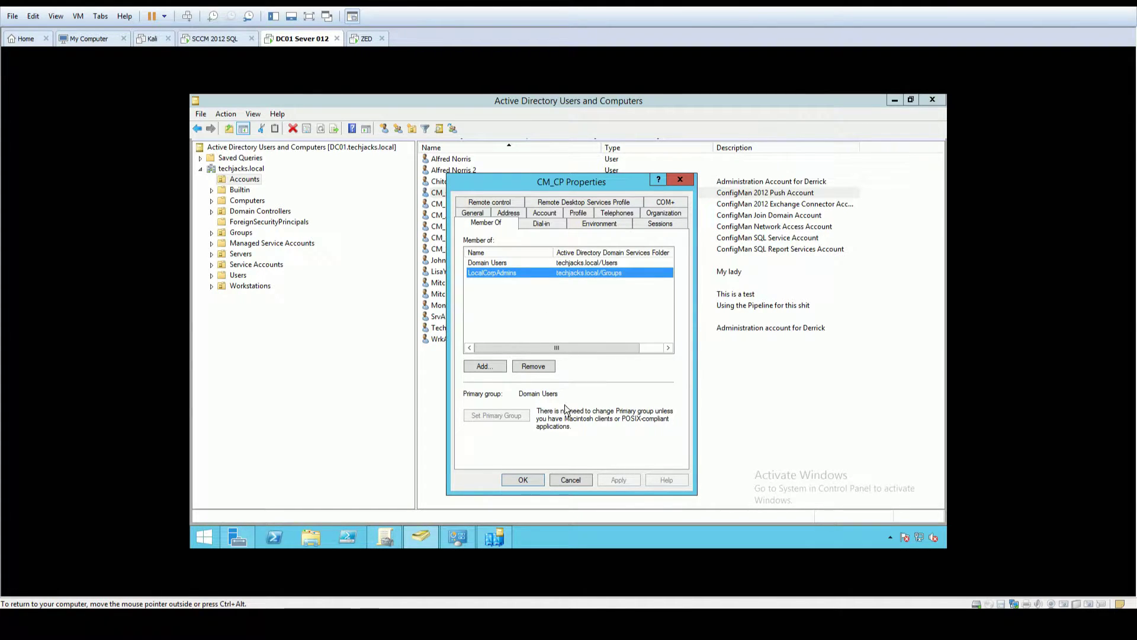
click(579, 478)
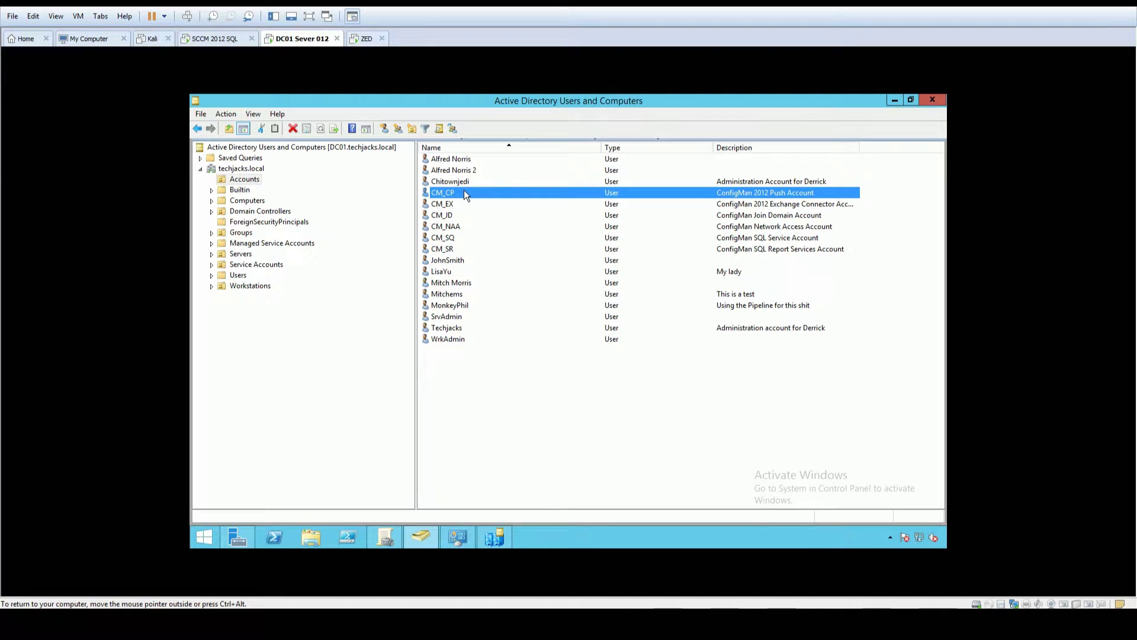
Back on the SCCM machine, enable automatic site-wide client push installation and choose domain user CM_CP as a new push account.
click(229, 42)
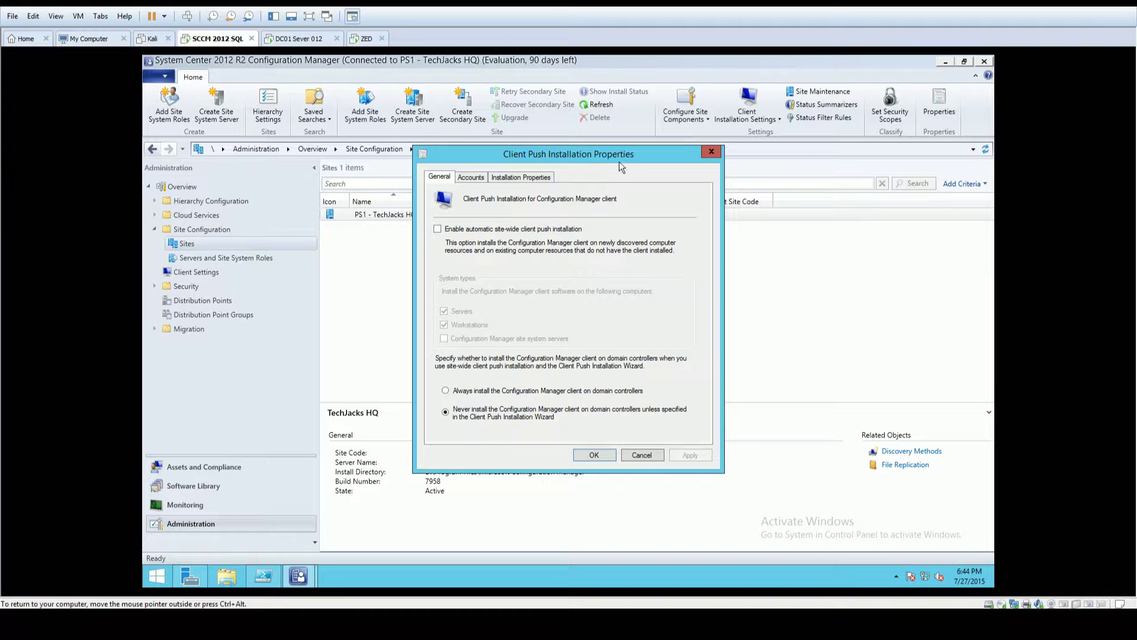
click(472, 229)
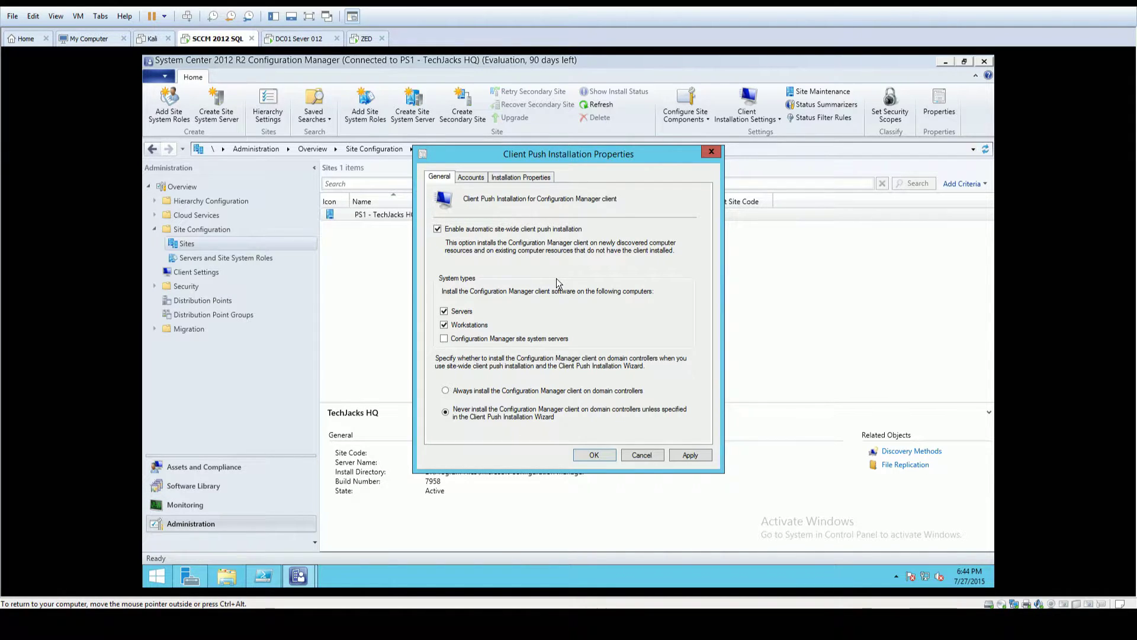
click(477, 182)
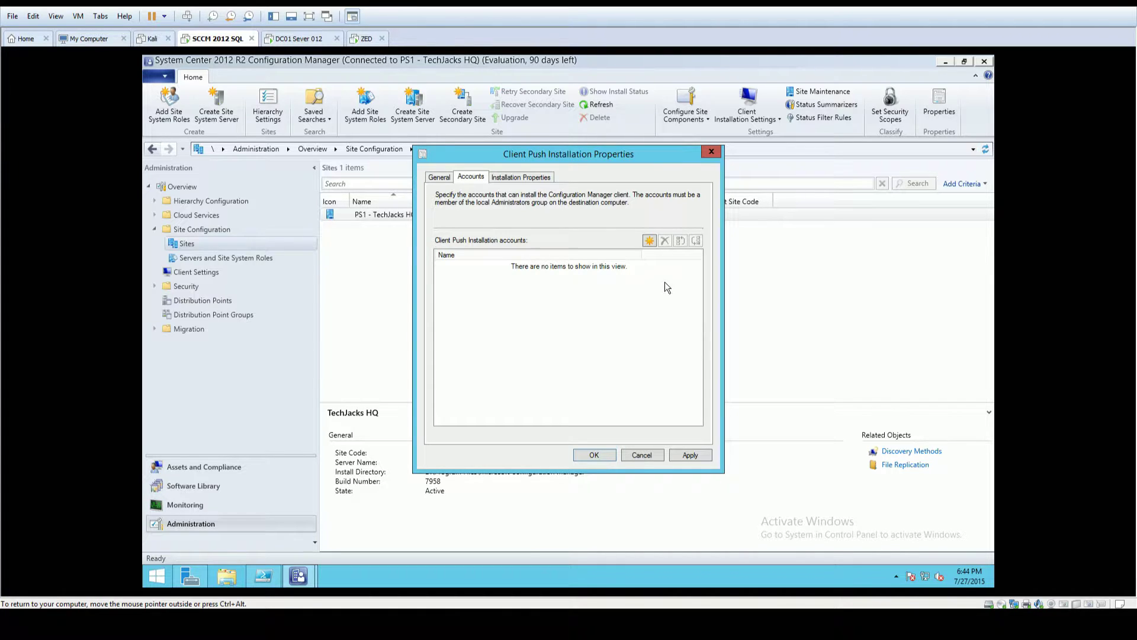
click(651, 244)
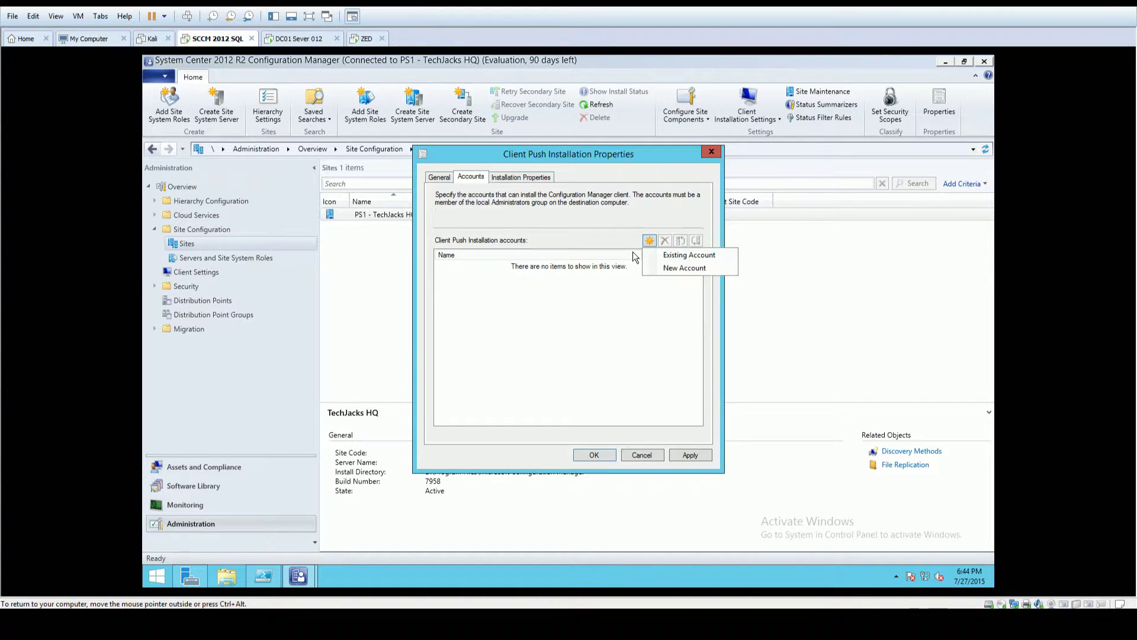
click(673, 267)
click(656, 231)
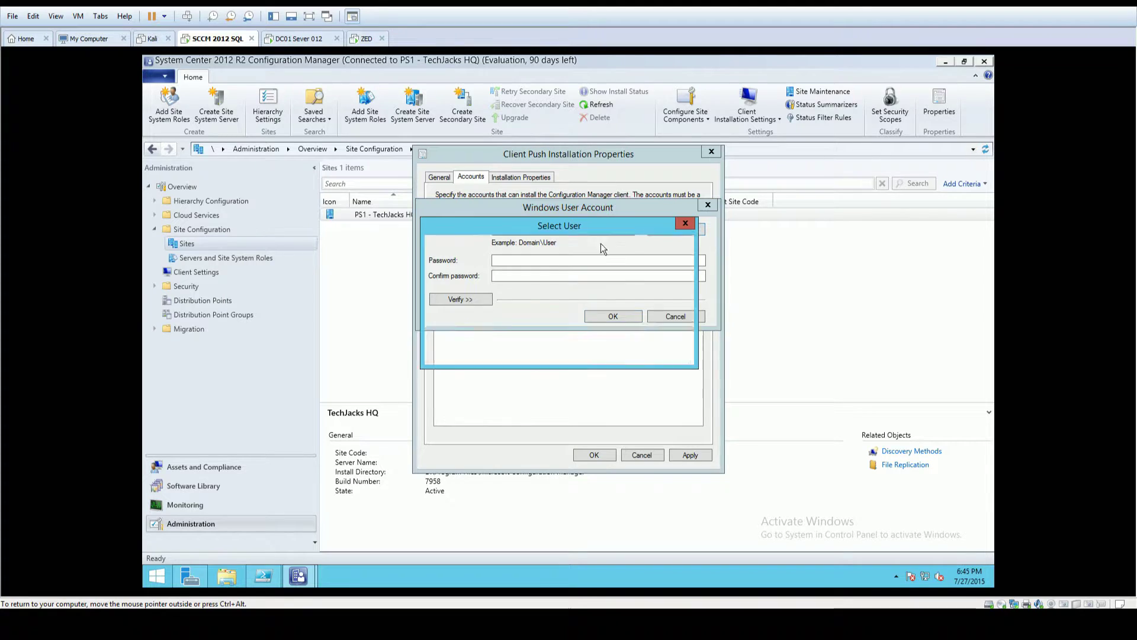
text(CM_CP)
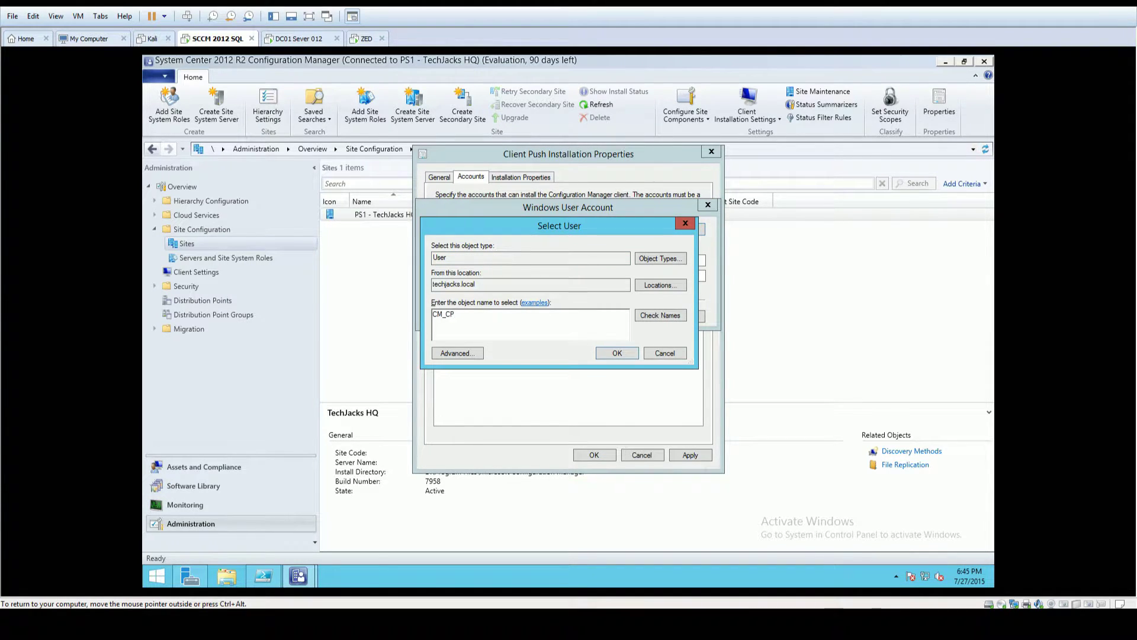
click(663, 316)
click(620, 354)
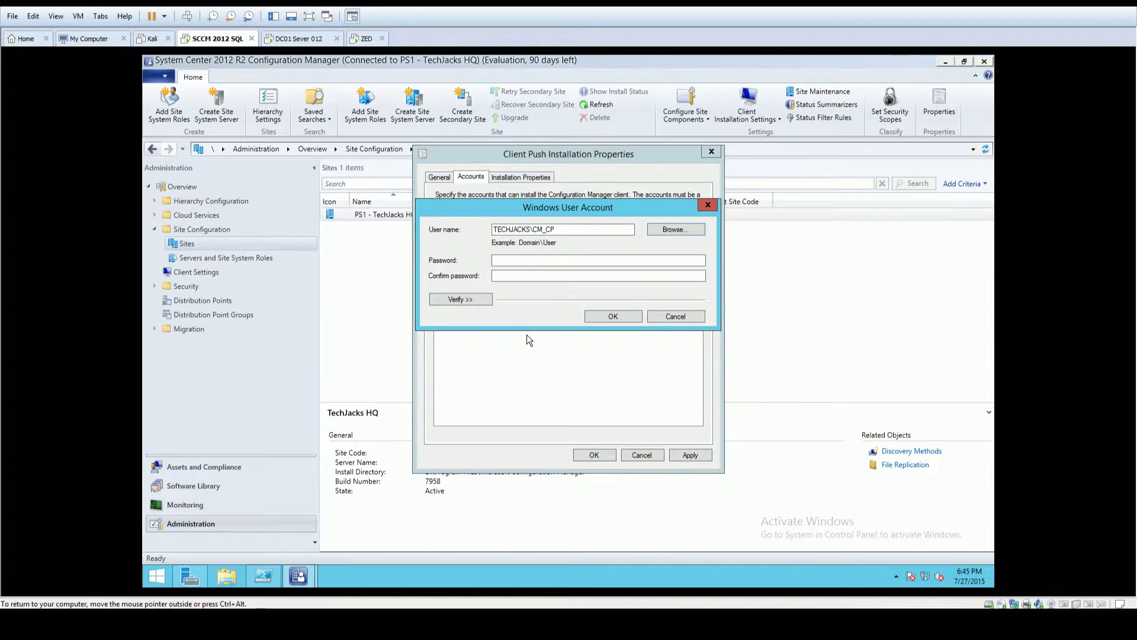
Enter and confirm the account password for the CM_CP push account.
click(569, 264)
text(*******)
key(Tab)
text(********)
Test the account's connection to the network share \\ZED\Admin$ and add the account to the push installation accounts.
click(460, 299)
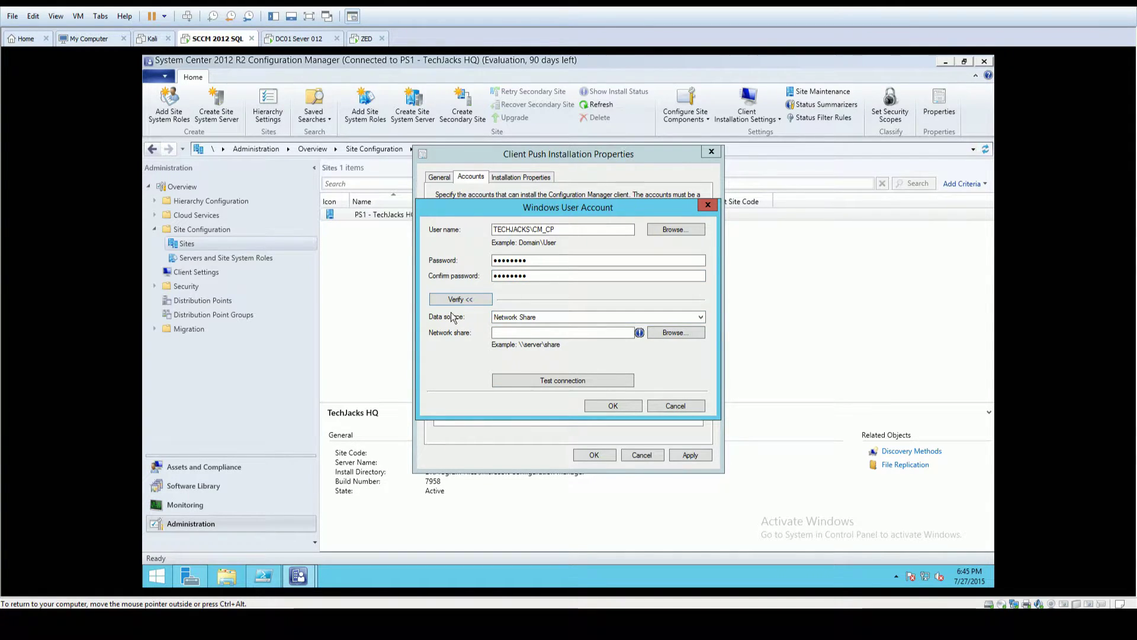
click(583, 333)
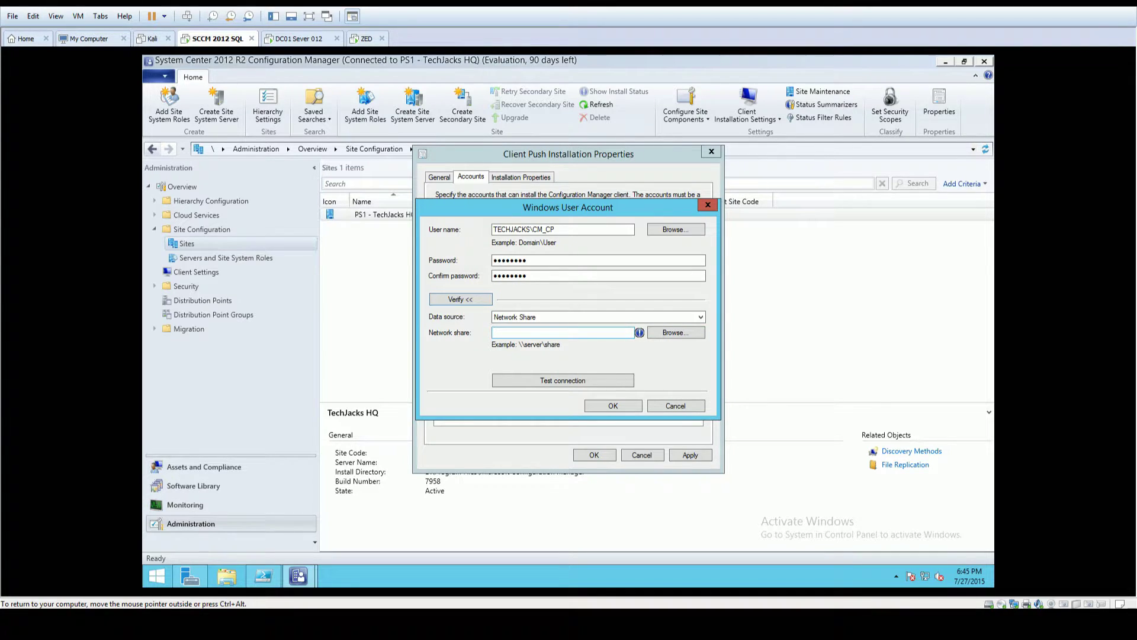
text(\\ZED\Admin$)
click(545, 379)
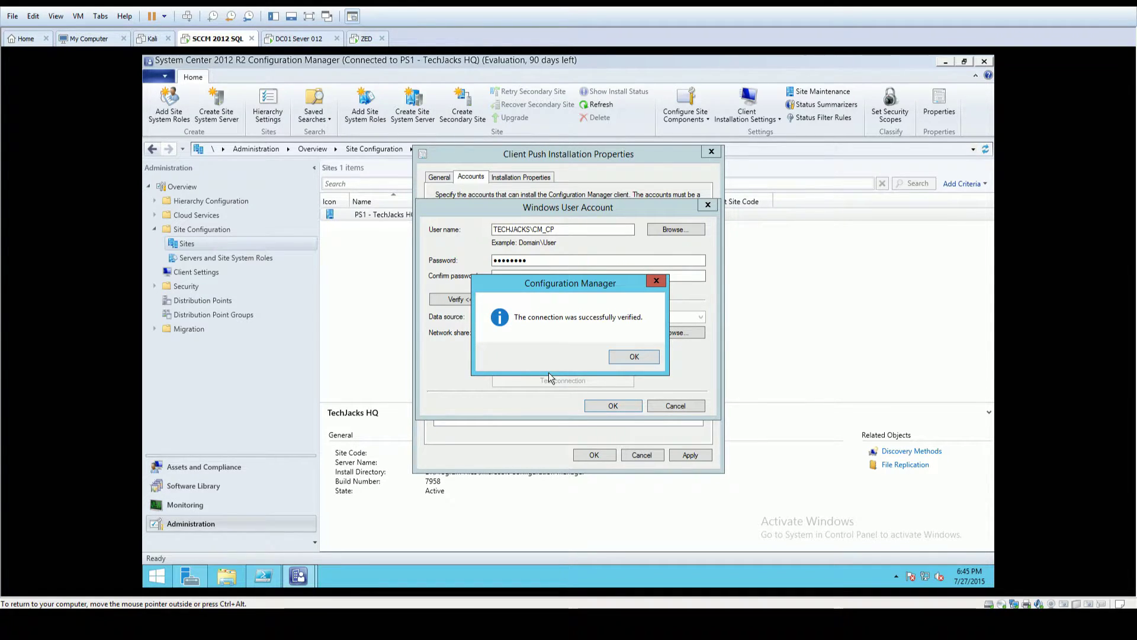
click(622, 359)
click(625, 401)
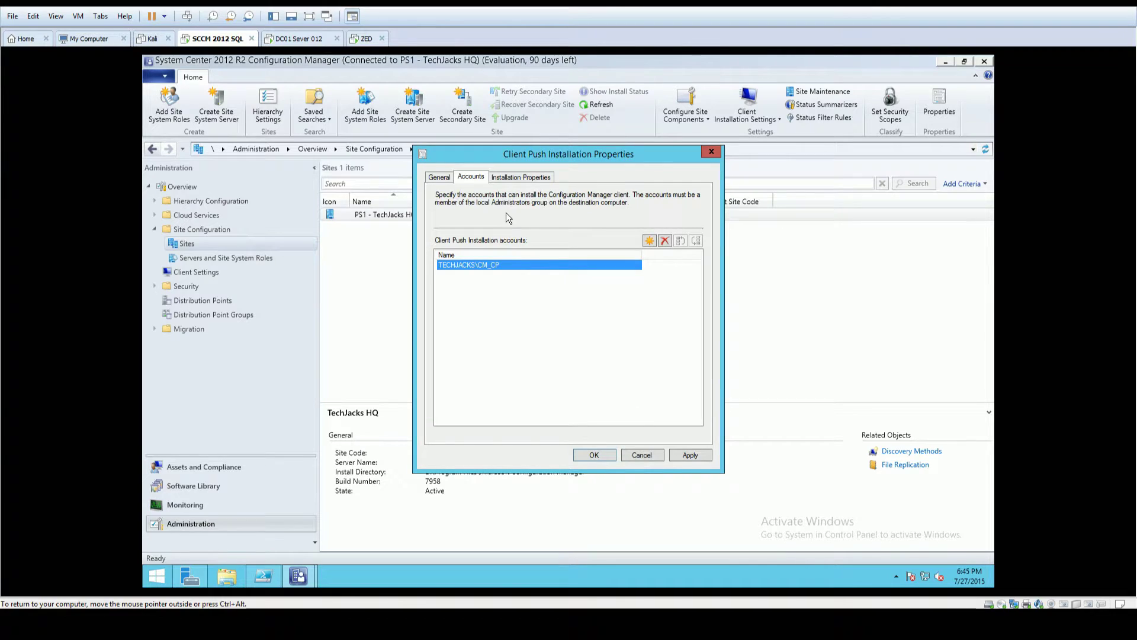
Append SMSMP=CM01.techjacks.local to the client push installation properties after the site code and save the dialog.
click(540, 176)
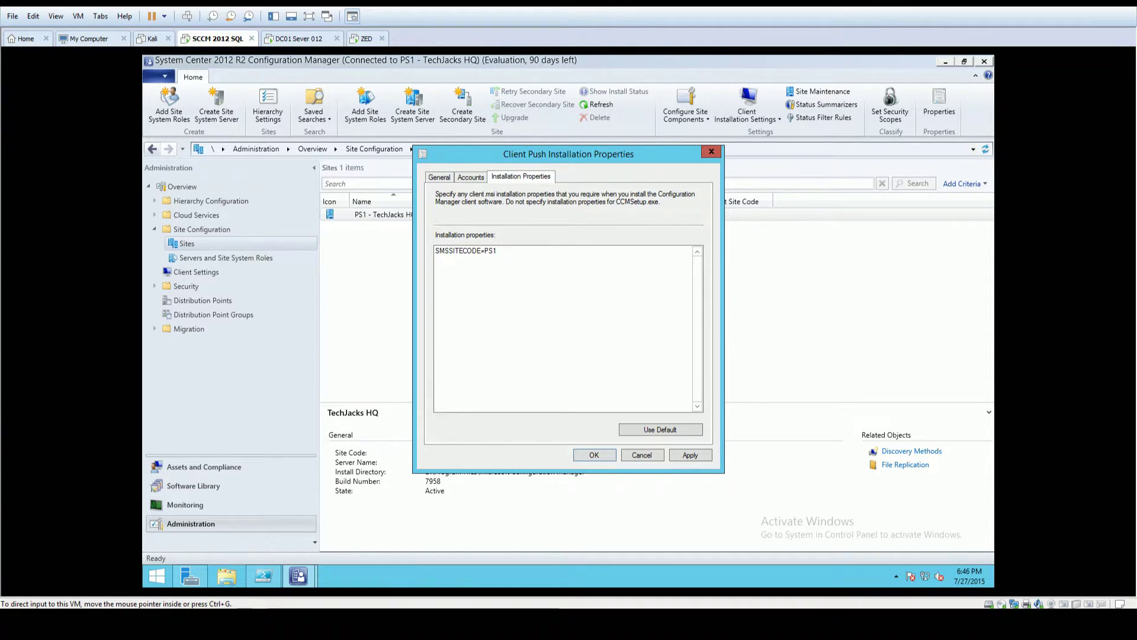
drag(436, 251, 564, 242)
click(561, 260)
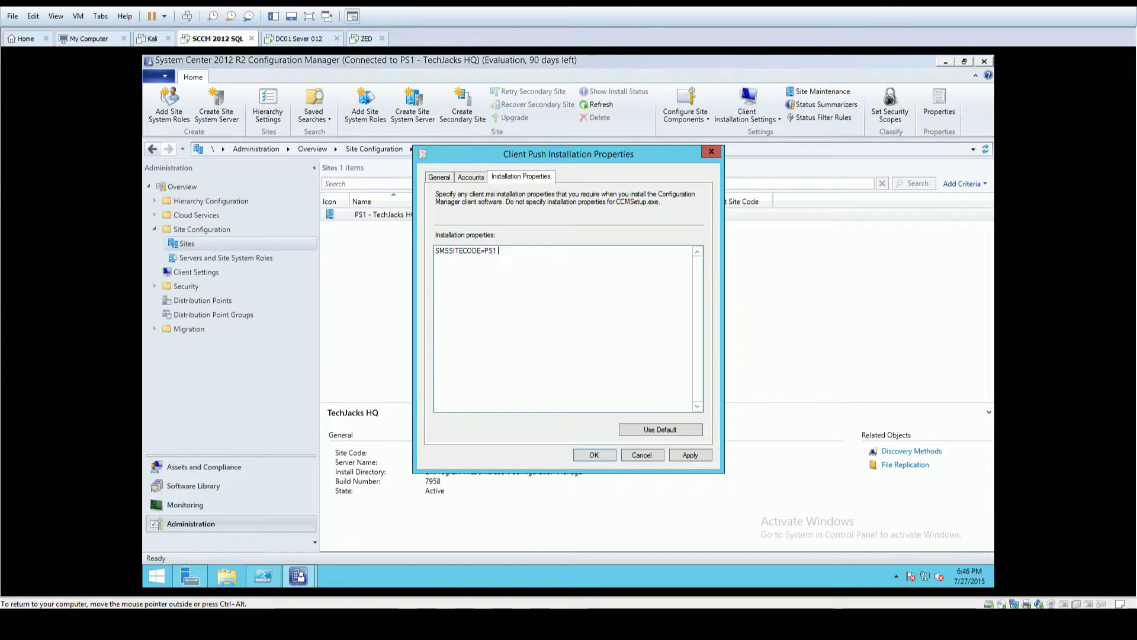
text(SMSMP=CM01.techjacks.local)
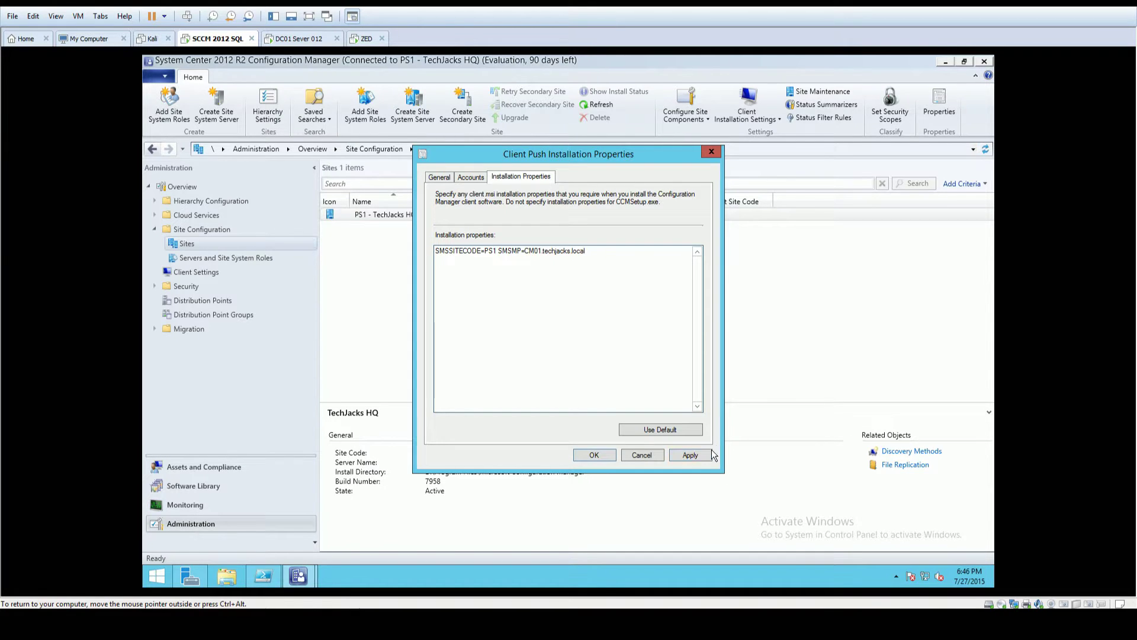
click(595, 455)
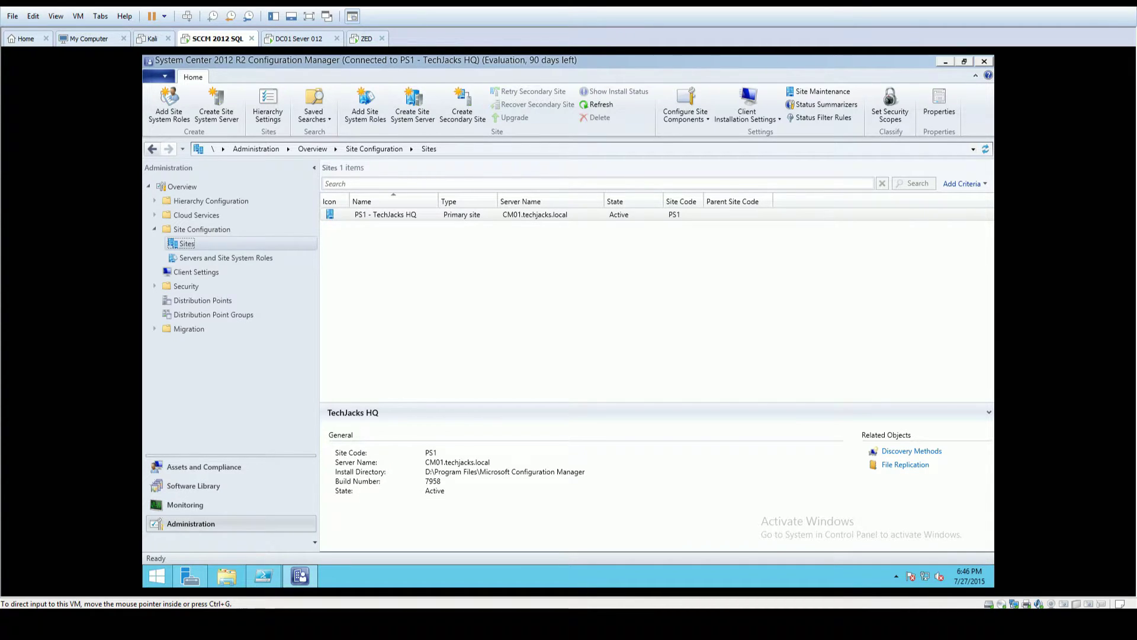
Switch to the ZED virtual machine and open its Windows (C:) drive to view the folders.
click(367, 39)
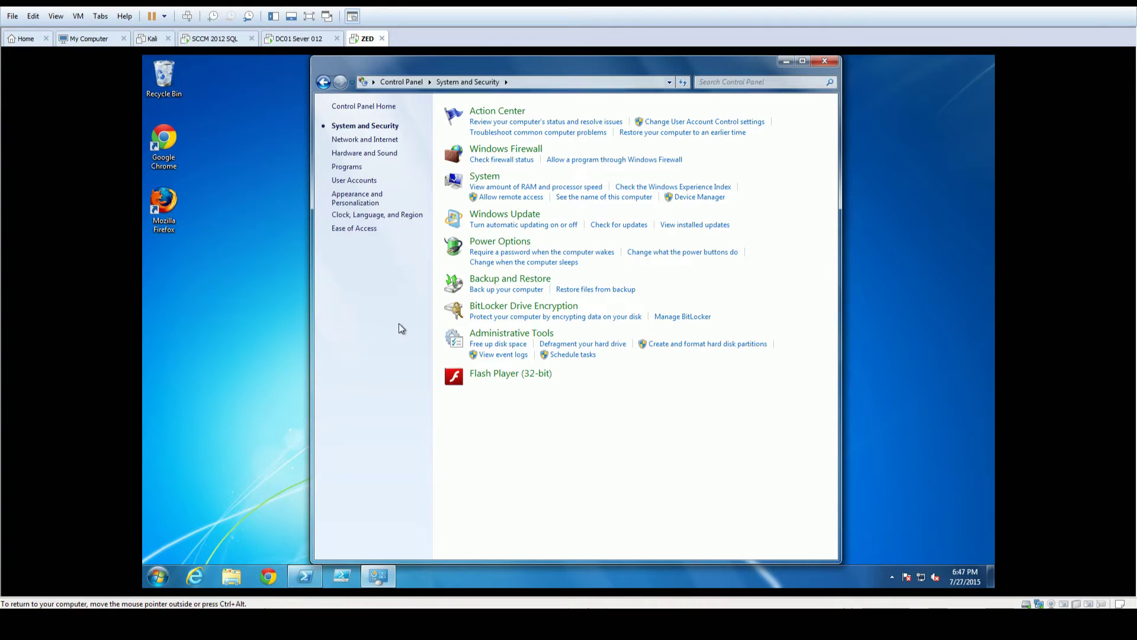
click(157, 575)
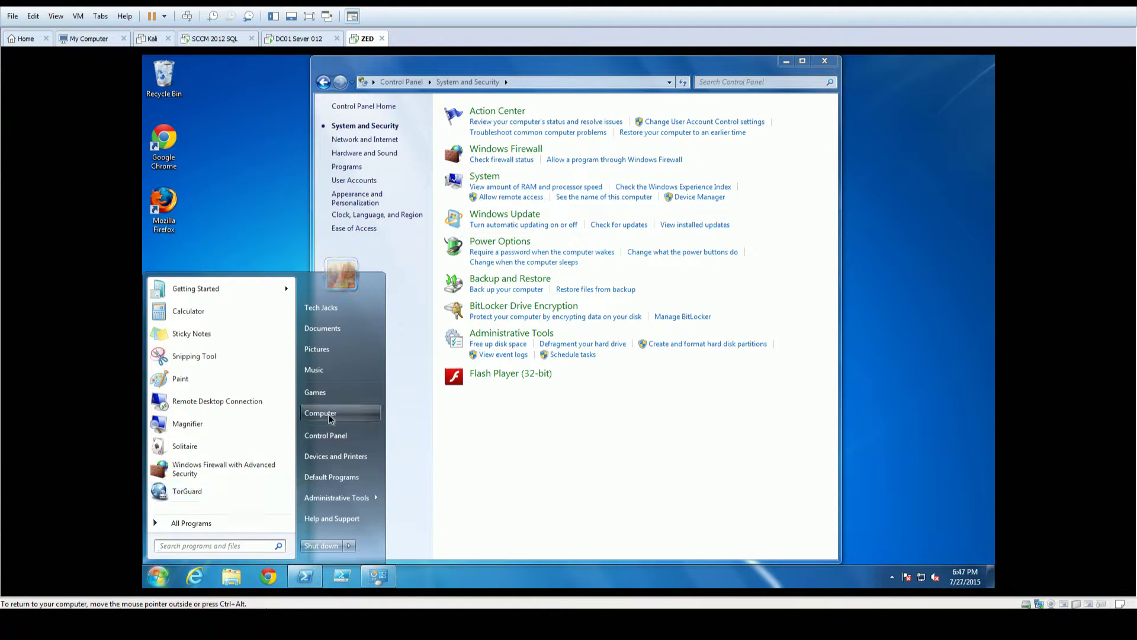
click(320, 407)
double_click(540, 222)
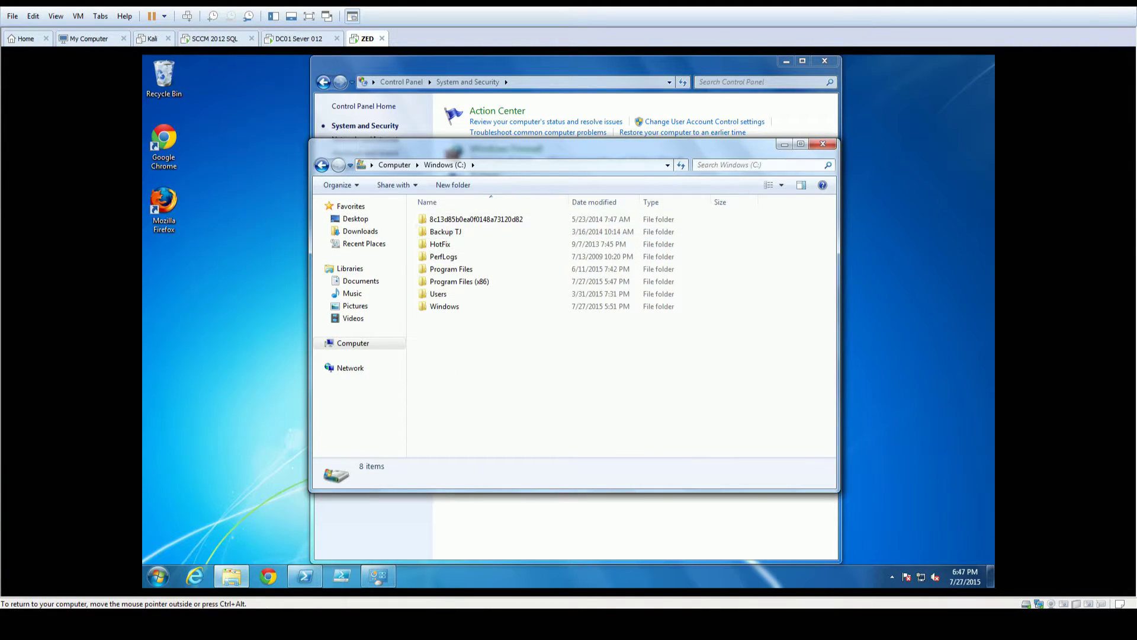
Close the open drive and Control Panel windows on the ZED desktop.
click(823, 145)
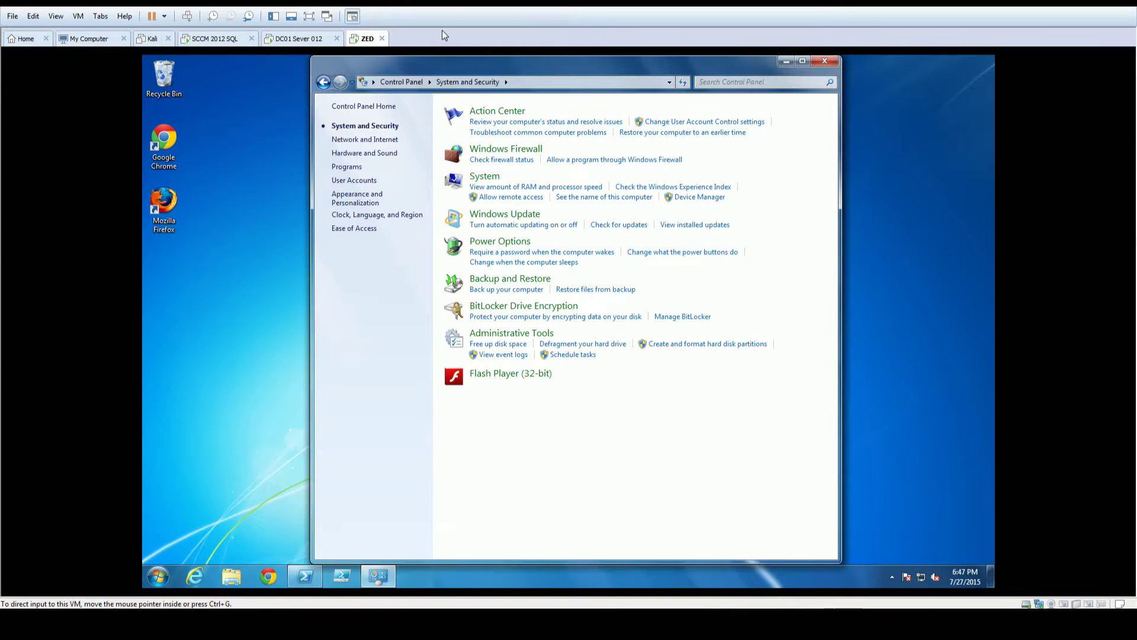
click(824, 61)
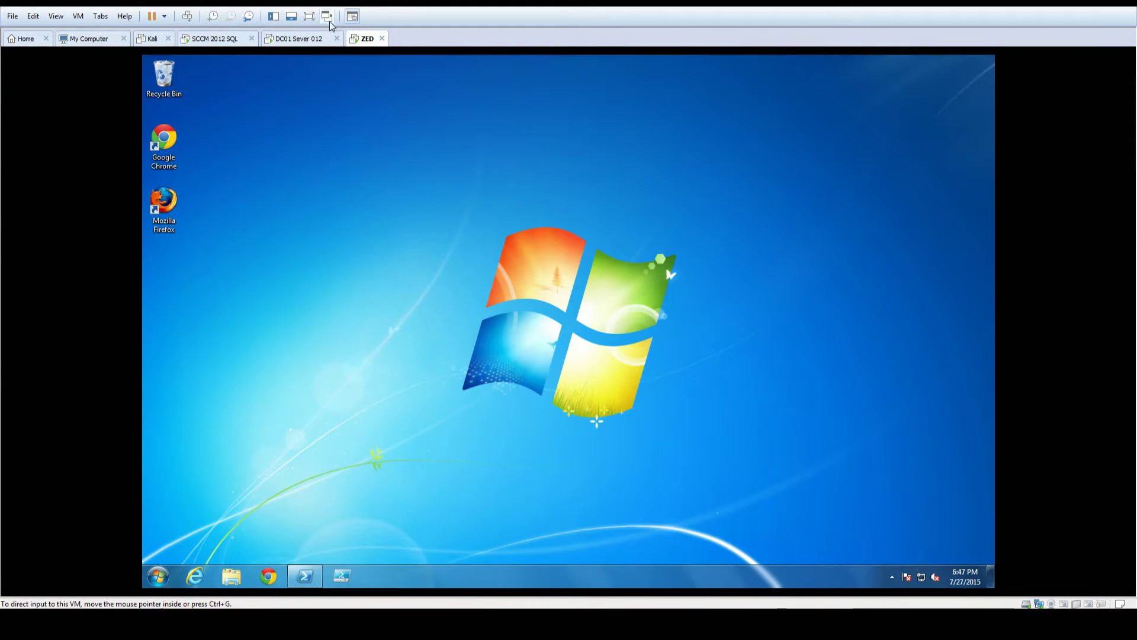
click(232, 39)
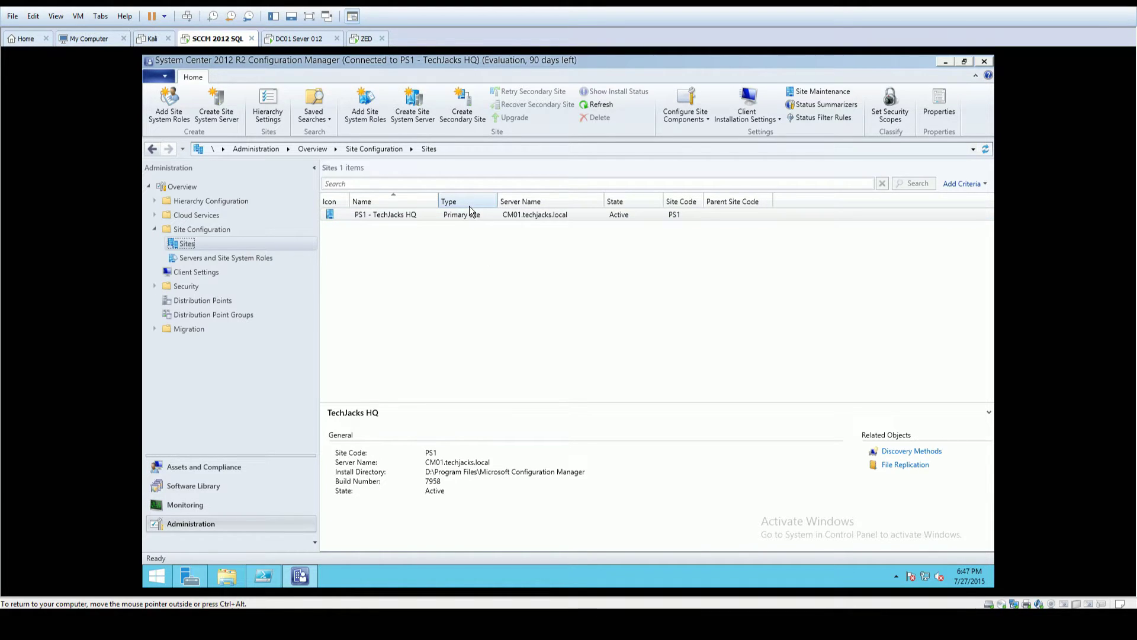
click(362, 39)
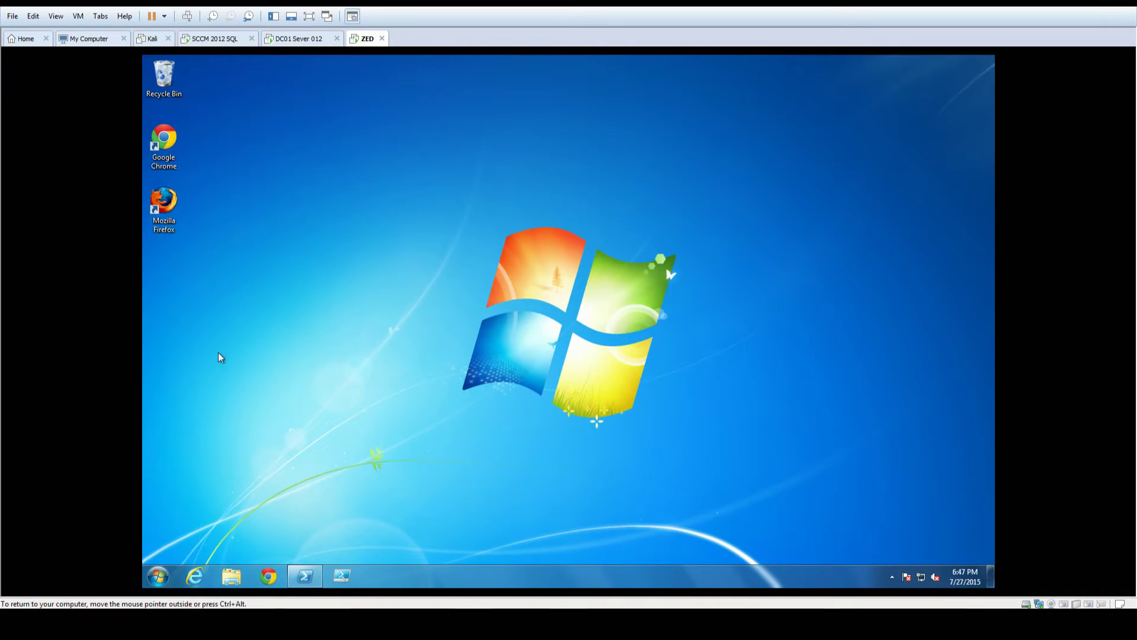
Open the Pc Stuff folder on the Shared Folders (Z:) network drive.
click(164, 567)
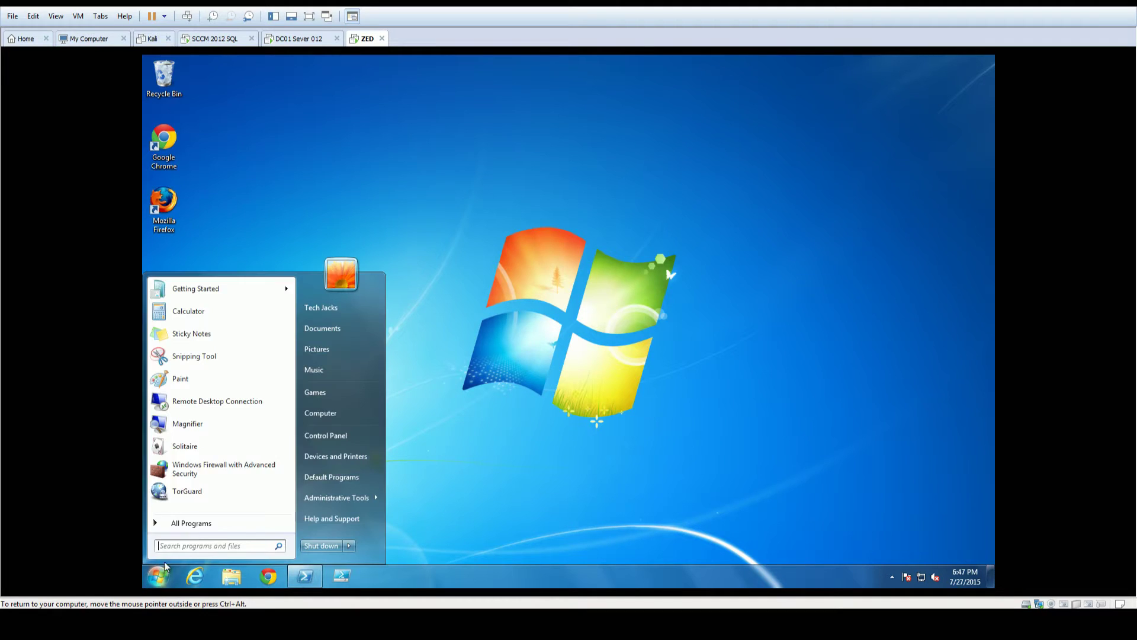
click(320, 412)
click(463, 230)
double_click(462, 227)
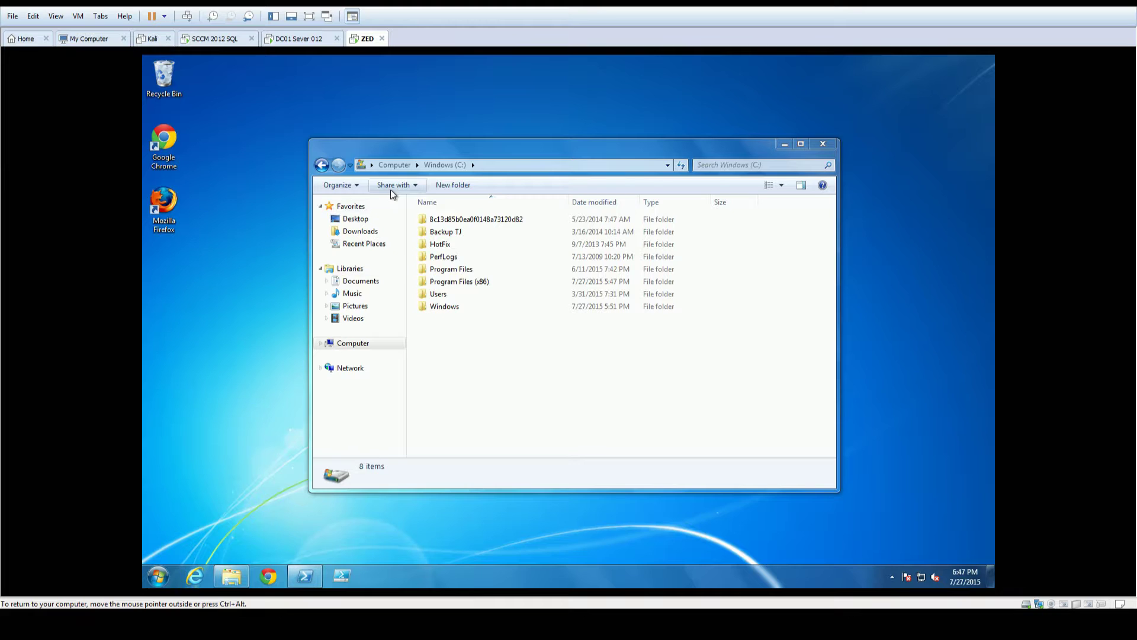
click(326, 169)
double_click(508, 335)
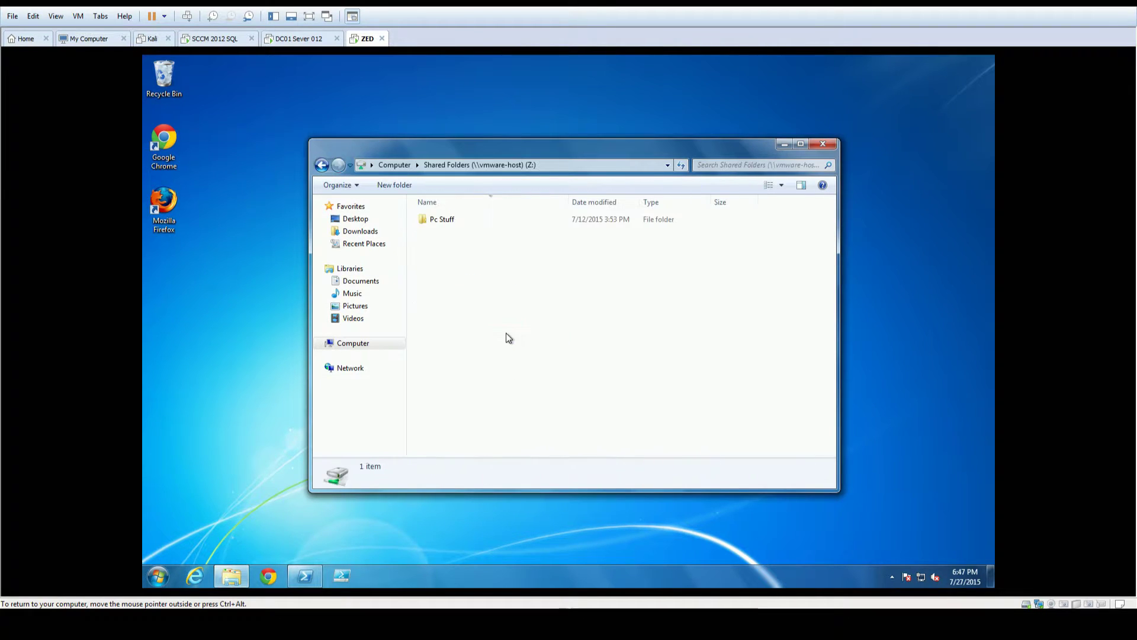
double_click(453, 218)
Copy the CMTrace application from the Pc Stuff folder to the ZED desktop.
right_click(455, 258)
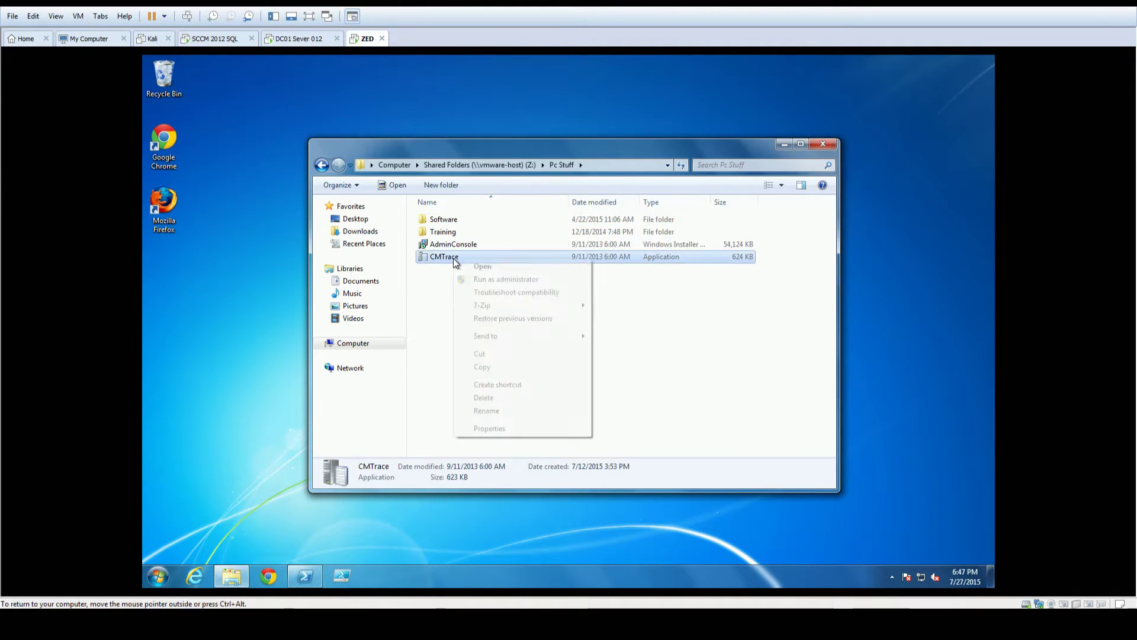
click(485, 368)
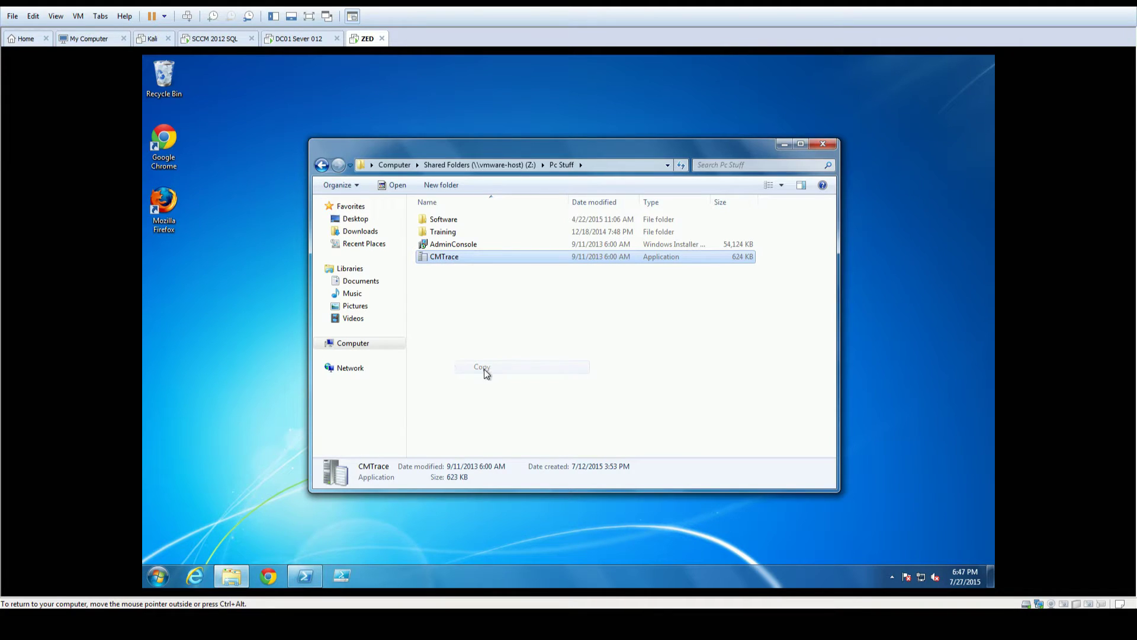
right_click(234, 296)
click(263, 347)
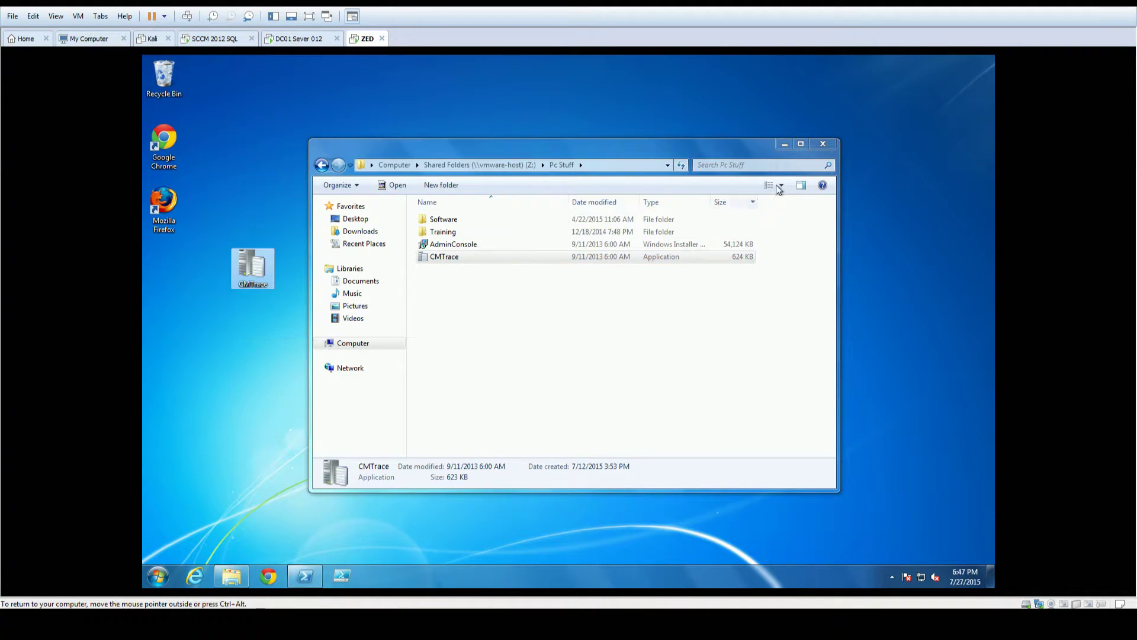
Close the folder window, launch CMTrace from the desktop, and make it the default viewer for log files.
click(822, 144)
double_click(253, 267)
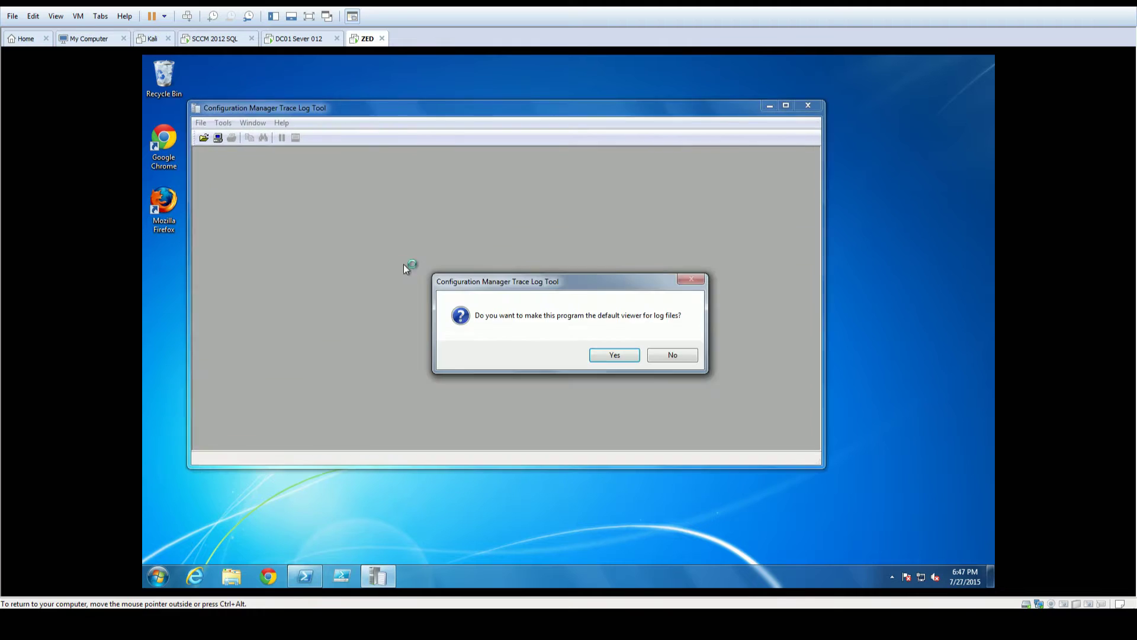
click(615, 356)
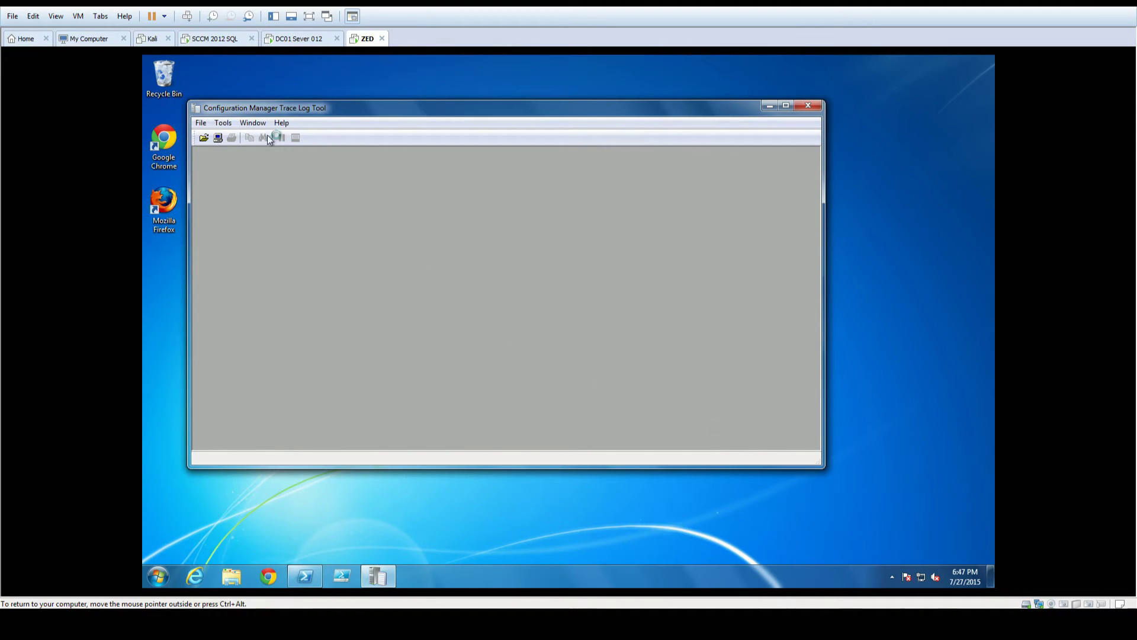
Browse to the C:\Windows\CCM folder in CMTrace's file selection to view its logs.
click(204, 137)
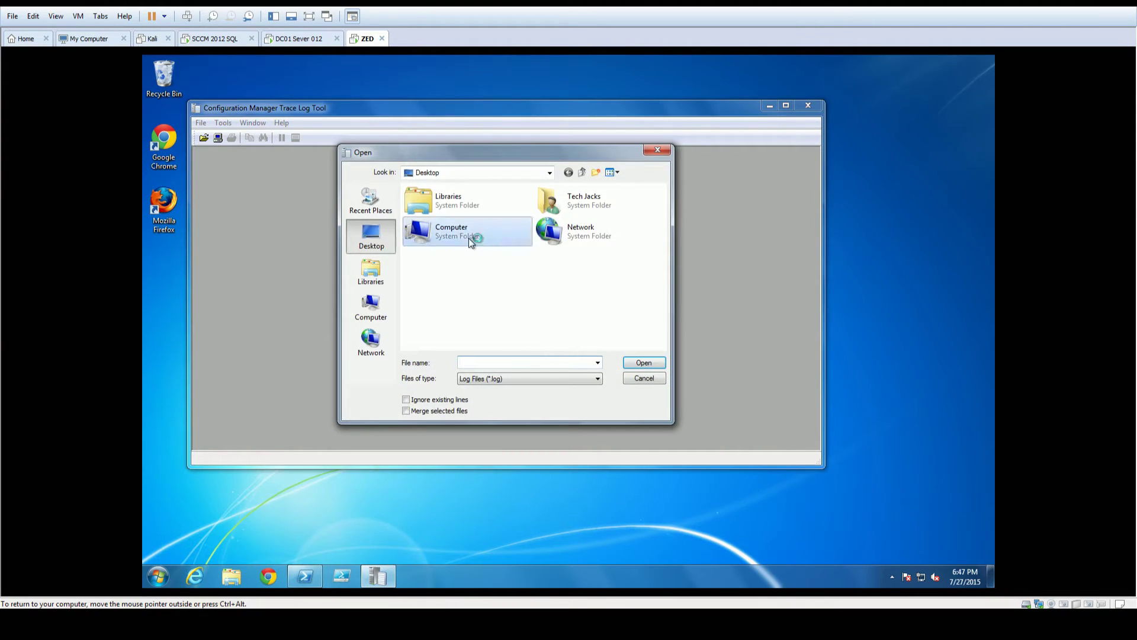
double_click(474, 220)
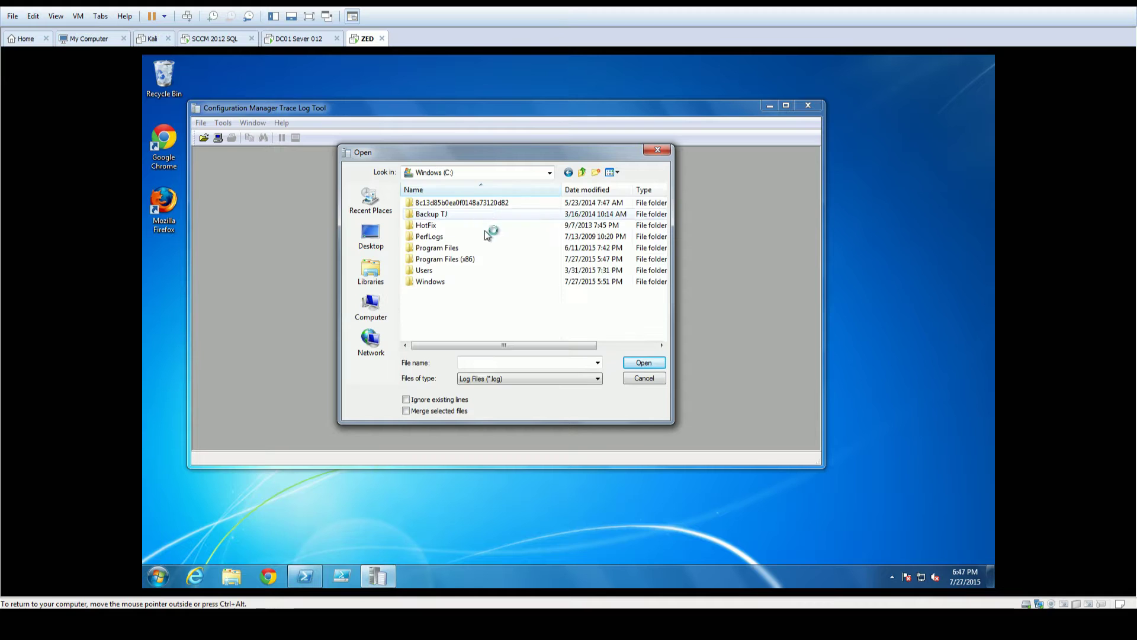
double_click(461, 283)
click(517, 117)
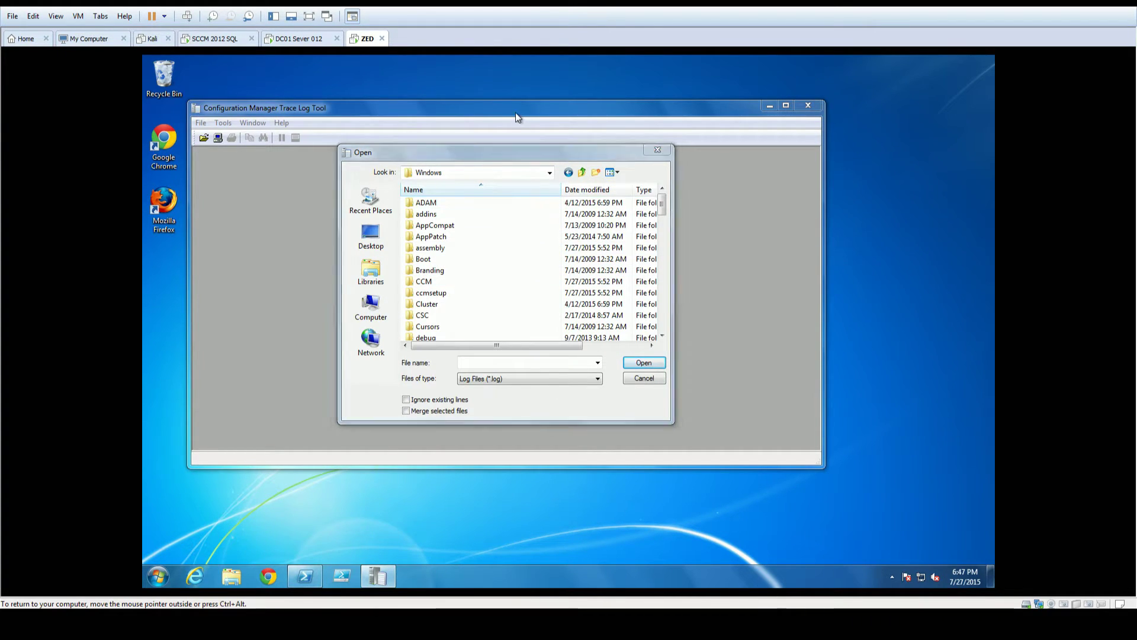
double_click(462, 282)
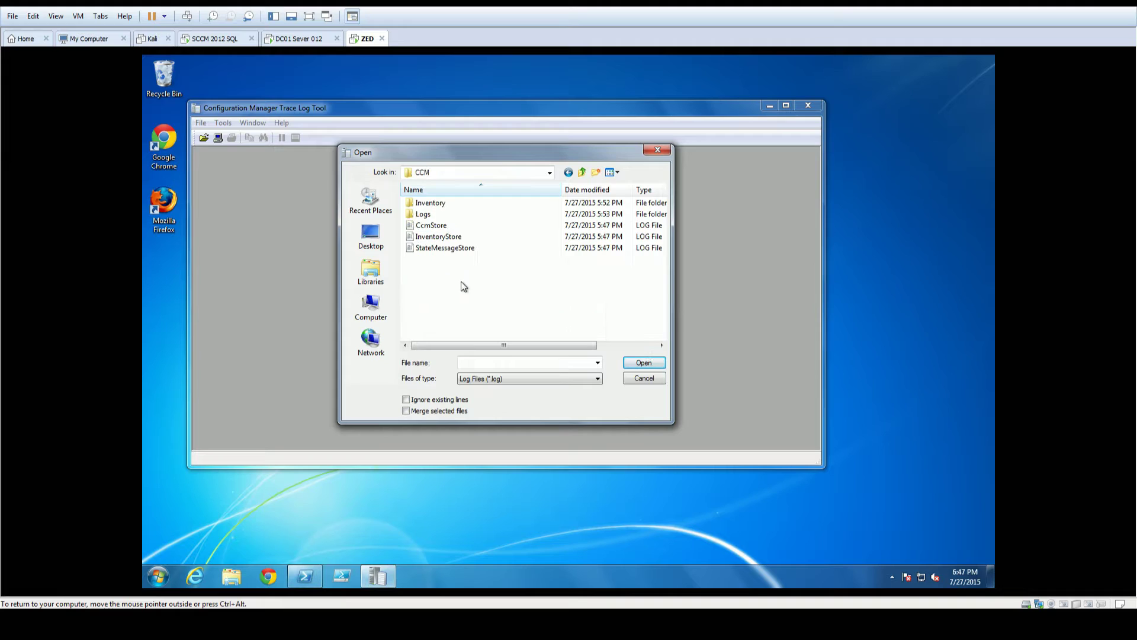
click(455, 215)
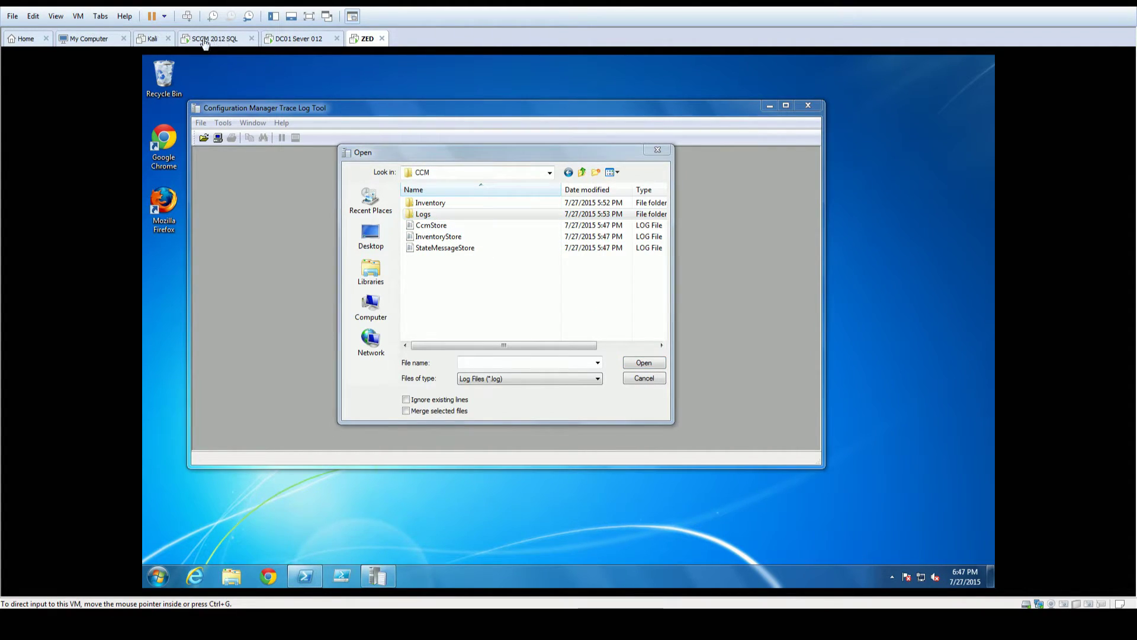
Cancel the log file selection and close CMTrace on the ZED machine.
click(304, 40)
click(365, 39)
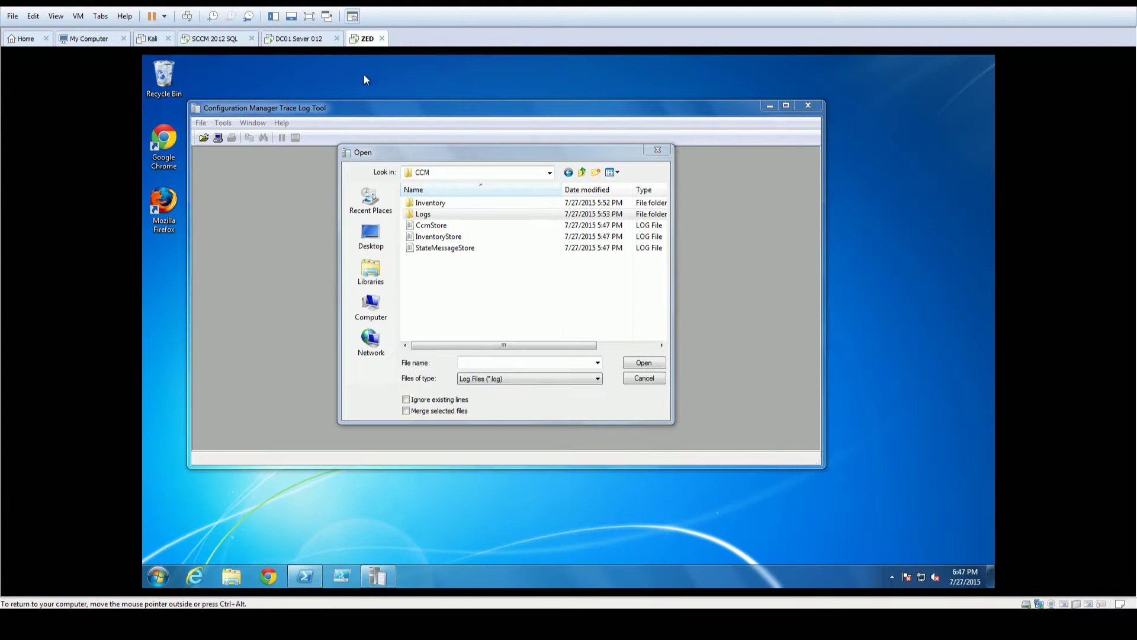
key(Escape)
click(808, 106)
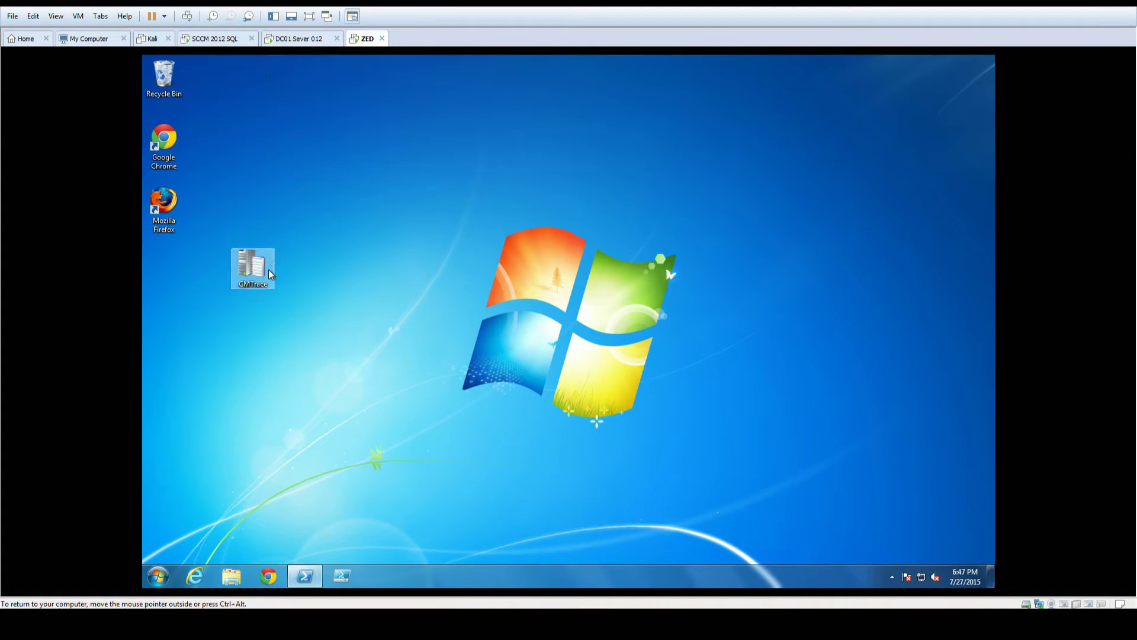
Switch to the SCCM 2012 SQL virtual machine and display the Assets and Compliance workspace.
click(215, 38)
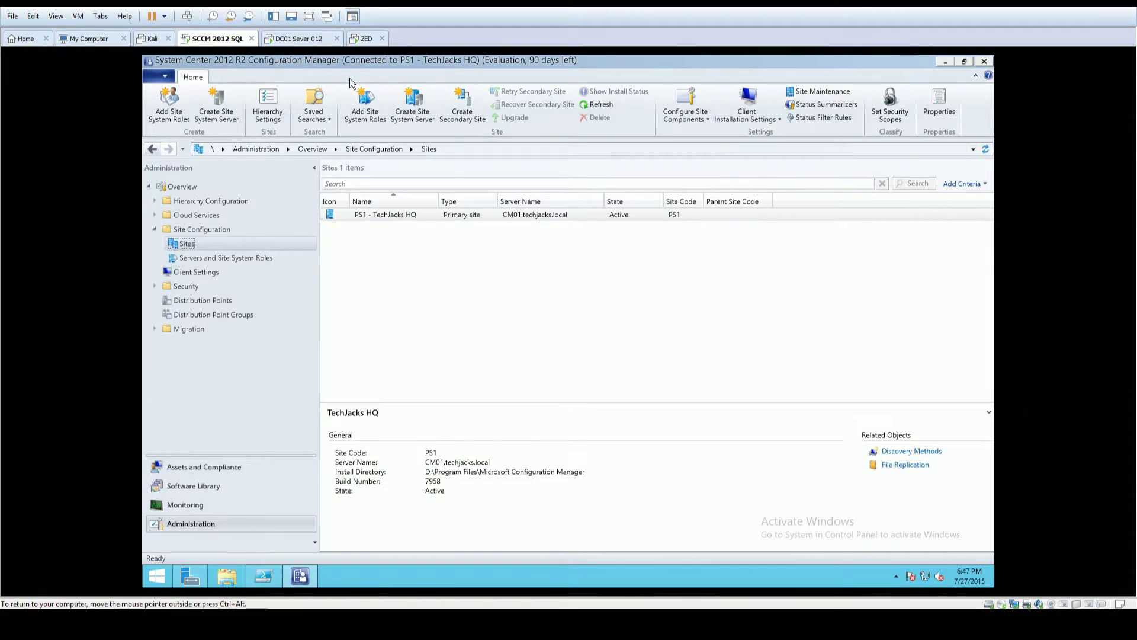
click(408, 255)
click(196, 468)
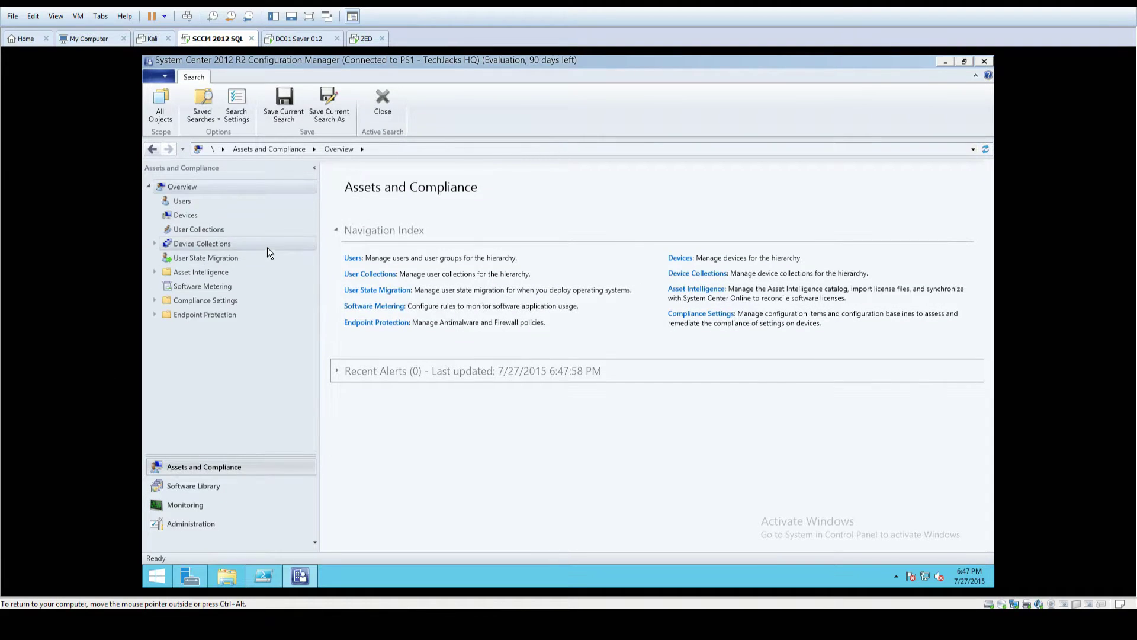
Switch to the ZED virtual machine and delete the CCM and ccmsetup folders from C:\Windows.
click(367, 39)
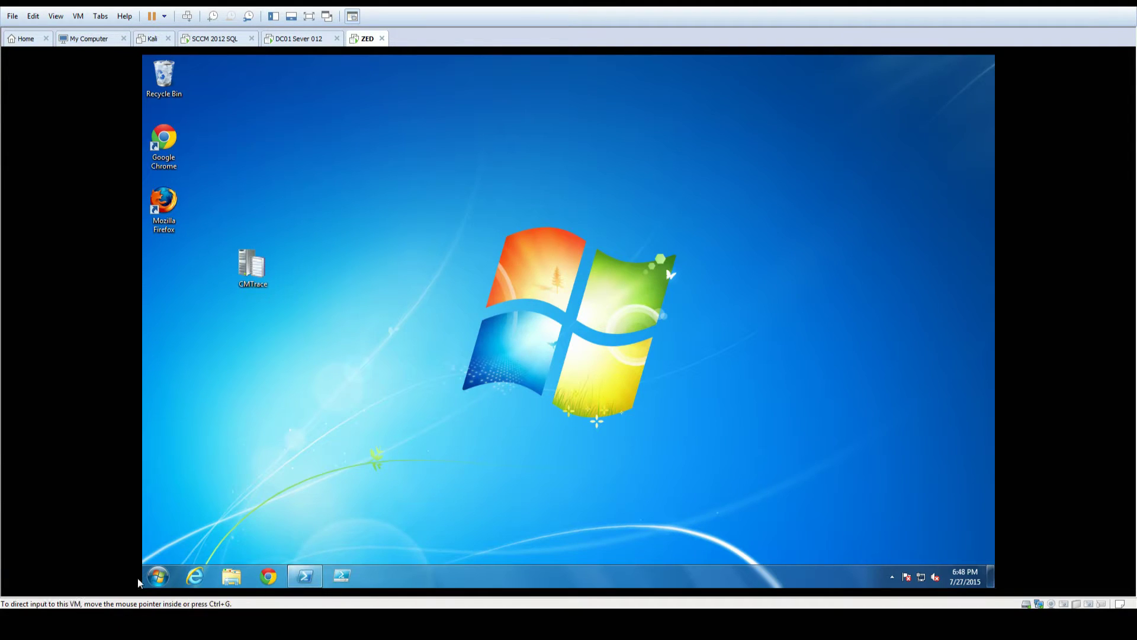
key(super)
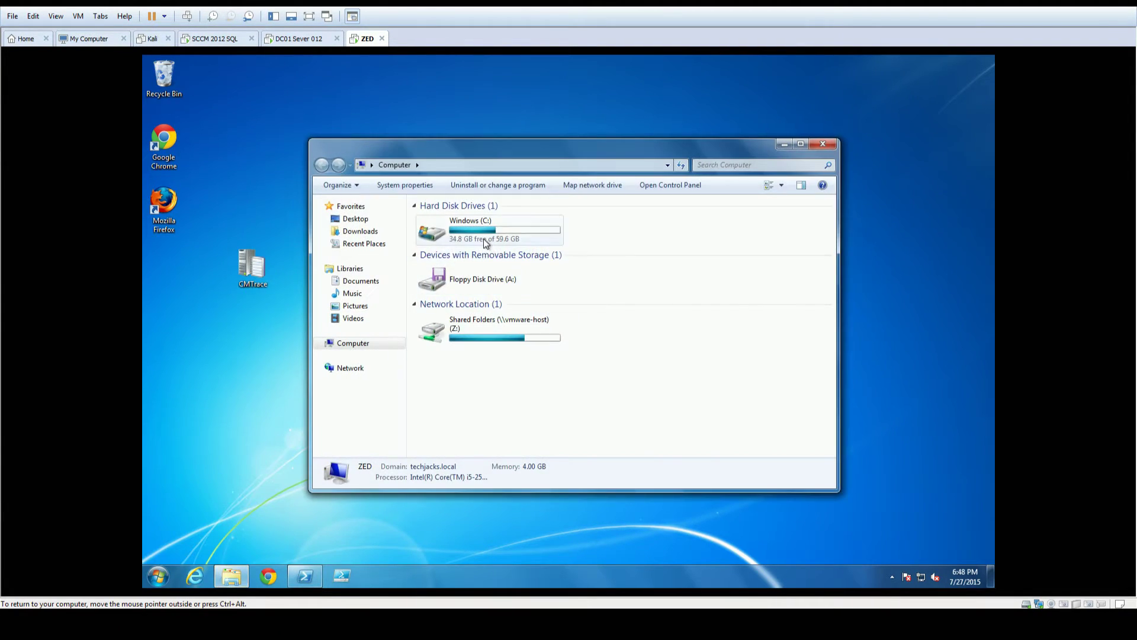
double_click(483, 238)
double_click(460, 306)
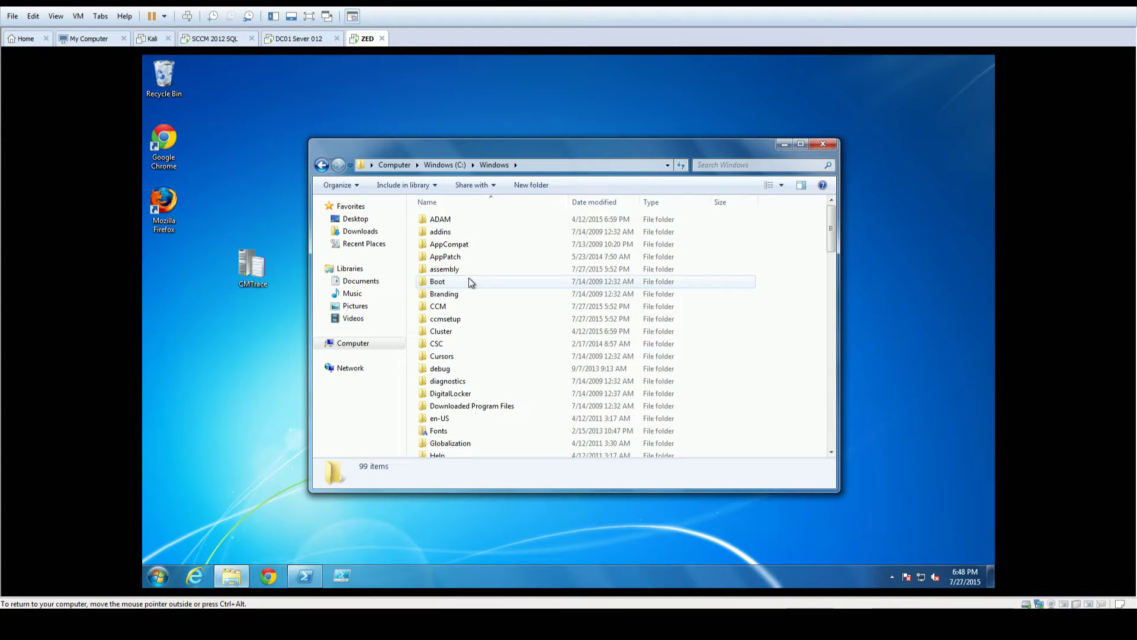
click(449, 307)
ctrl+click(446, 320)
right_click(446, 322)
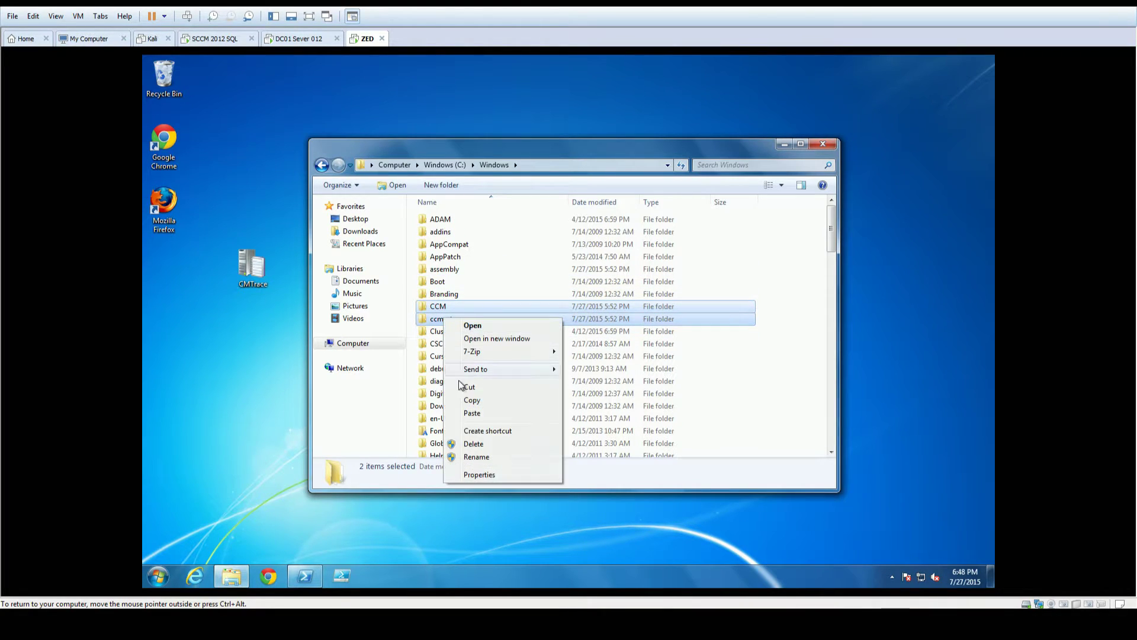
click(460, 444)
click(619, 325)
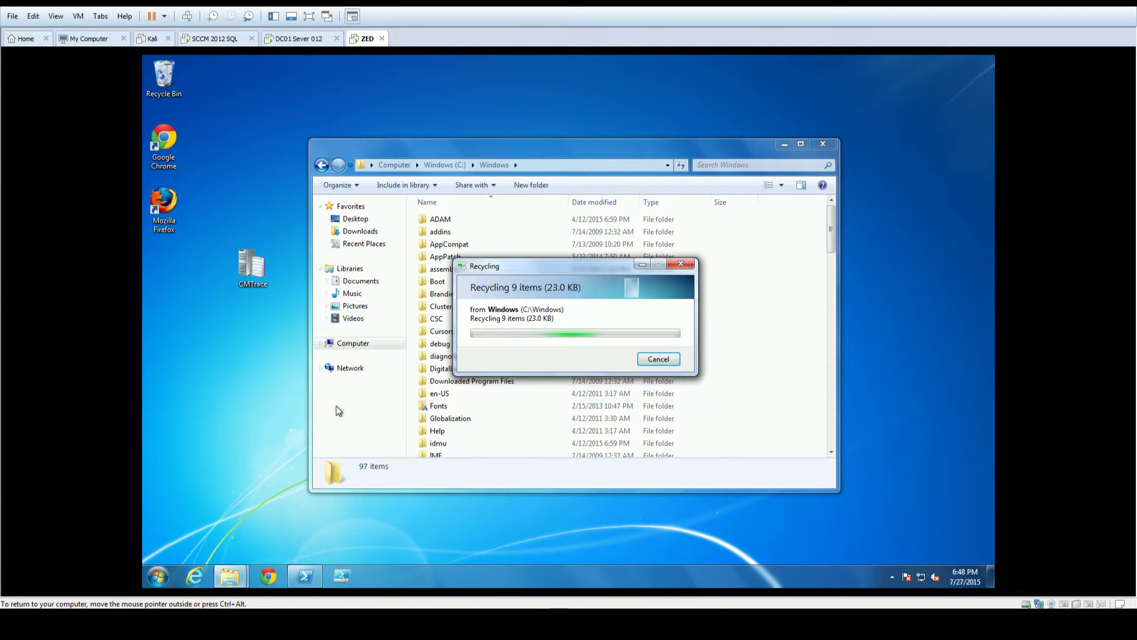
Launch CMTrace again and browse to the C:\Windows folder in its file selection.
double_click(252, 267)
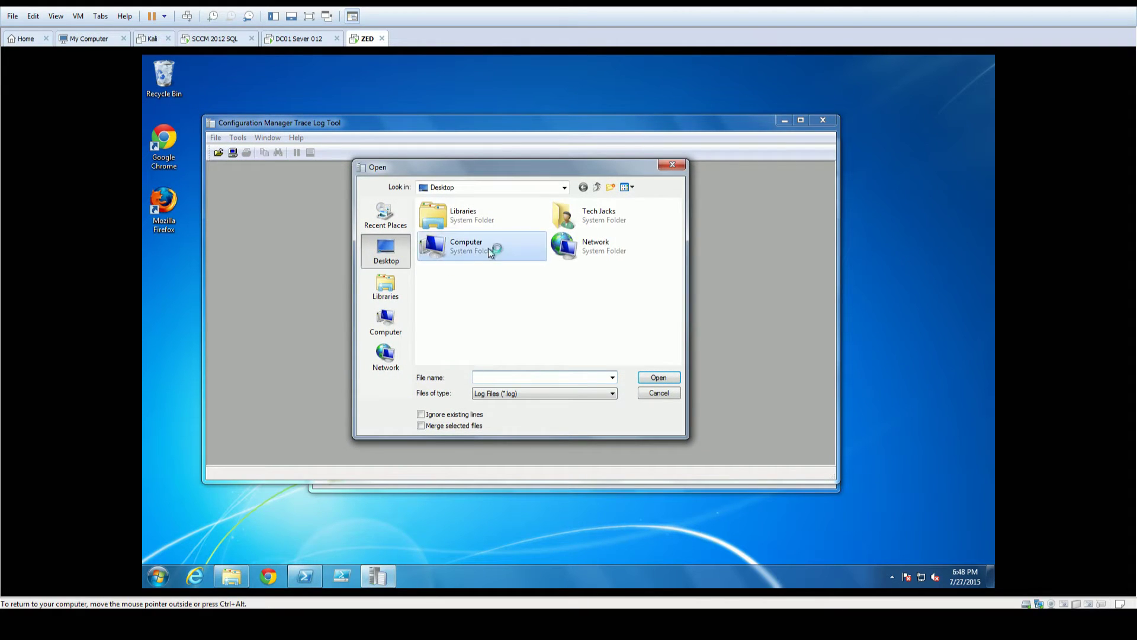
double_click(488, 248)
double_click(483, 298)
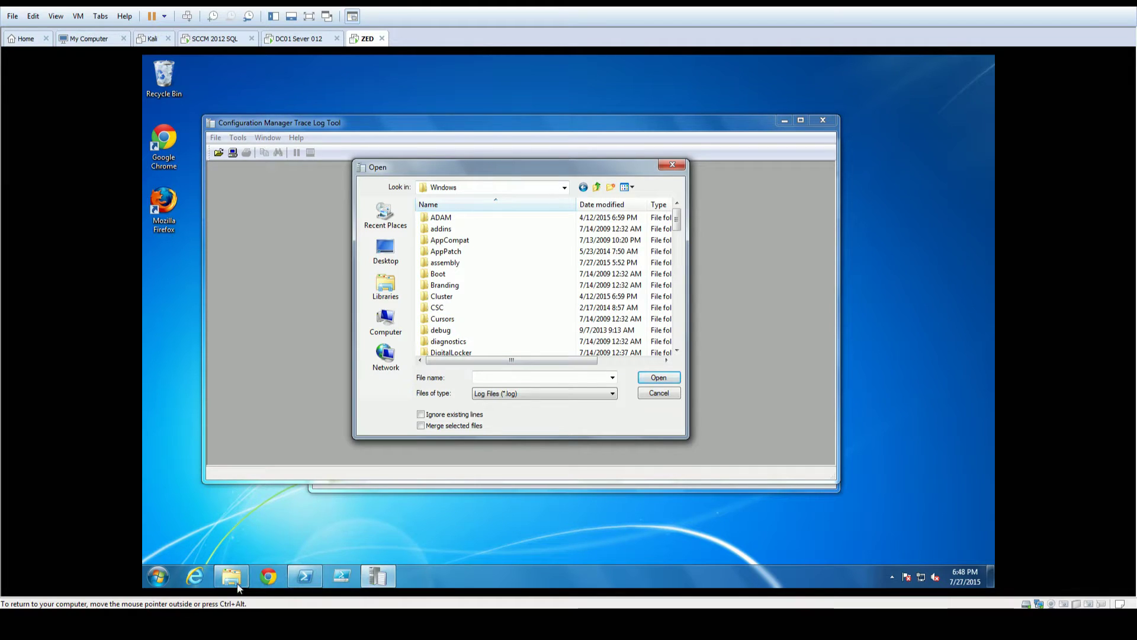
Open the System and Security category of Control Panel on the ZED machine.
click(148, 580)
click(304, 444)
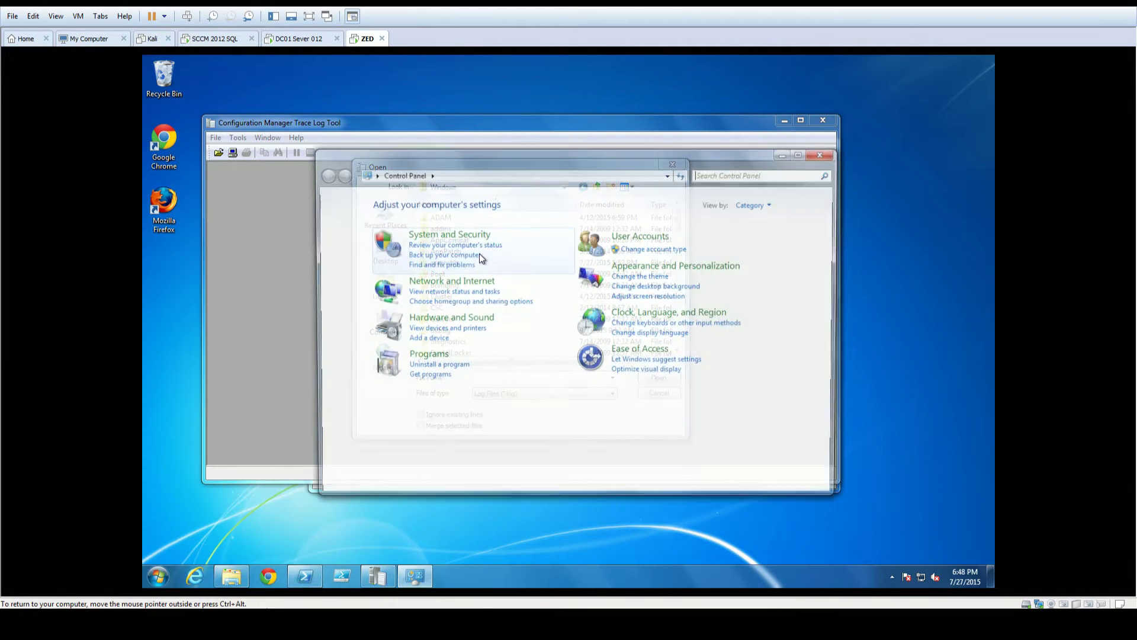
click(450, 235)
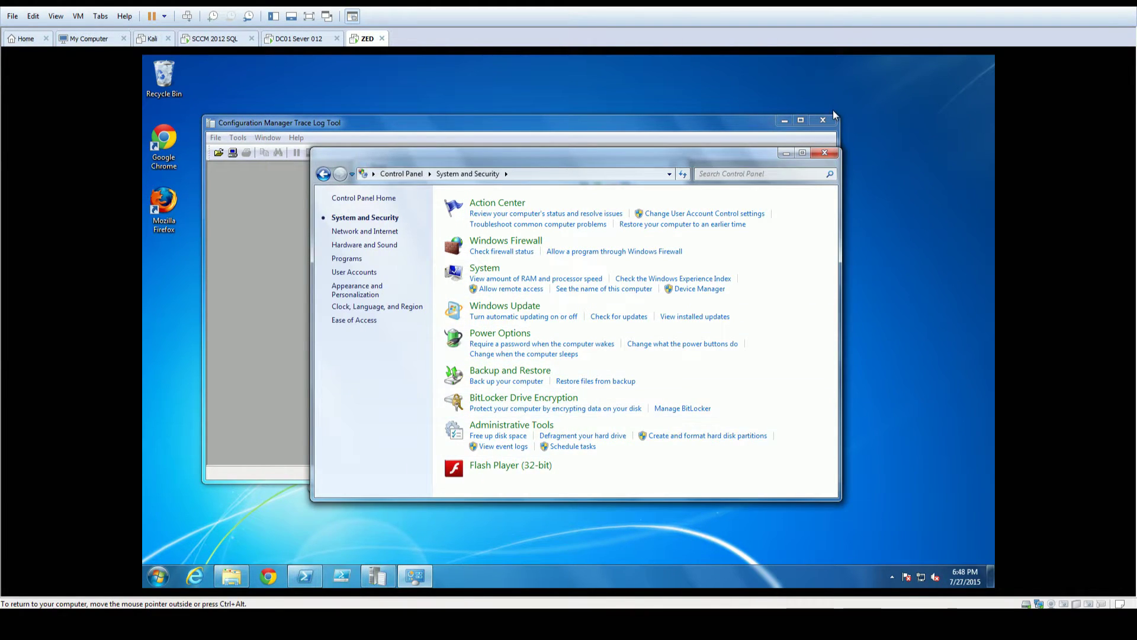
click(508, 74)
Switch to the SCCM 2012 SQL virtual machine and start the client installation wizard for the ZED device.
click(215, 39)
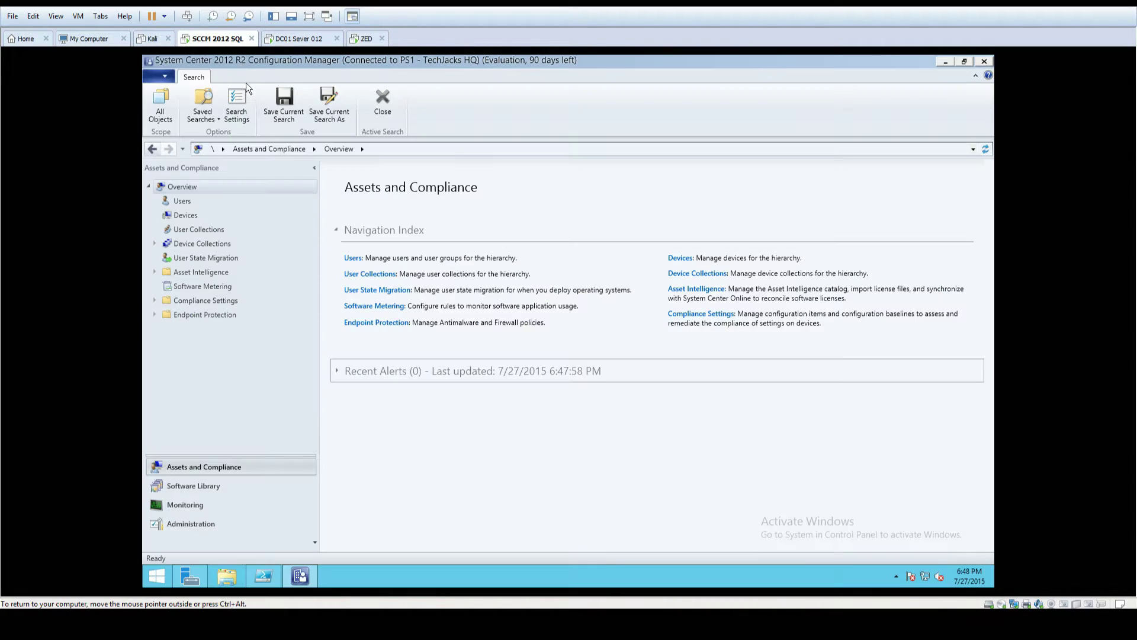
click(188, 218)
click(346, 266)
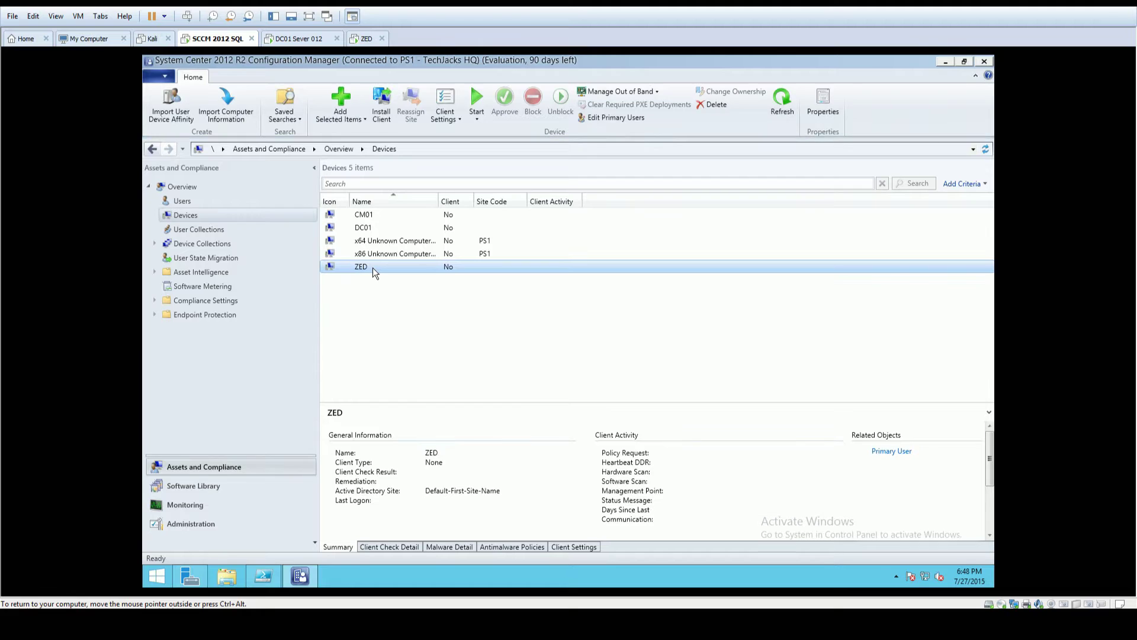
right_click(372, 268)
click(459, 290)
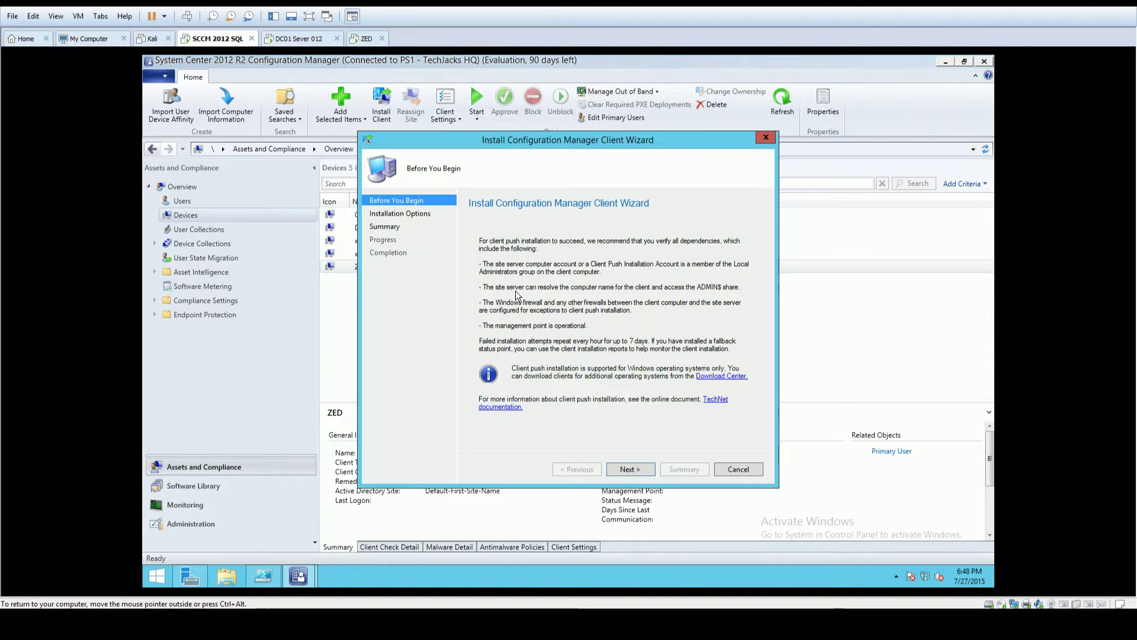
Advance to the installation options and enable Always install the client software.
click(640, 473)
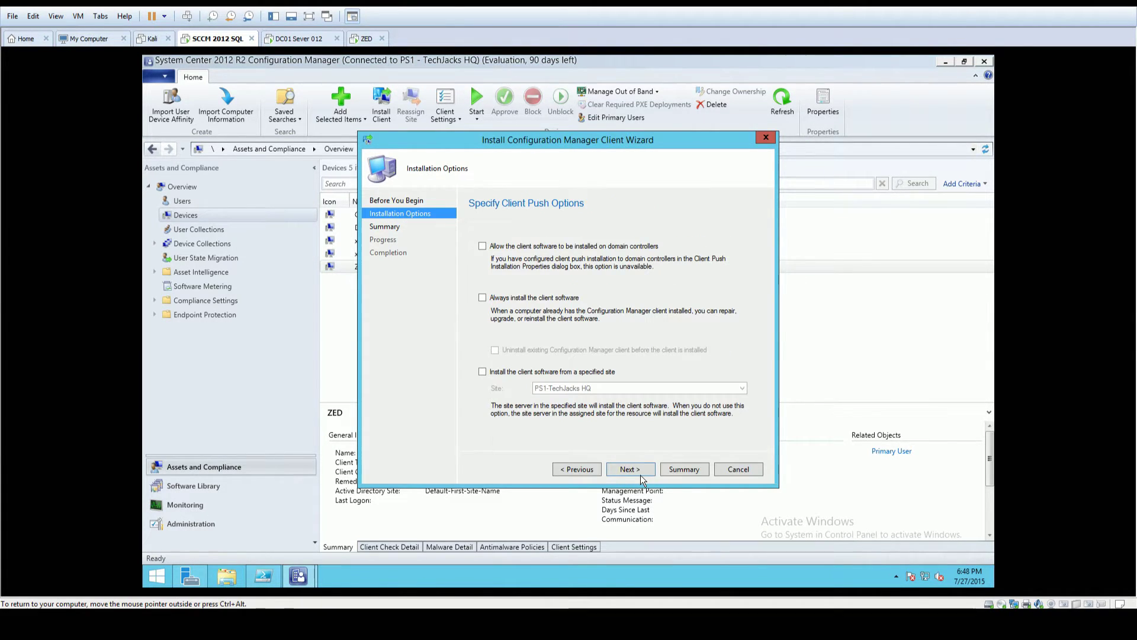
click(580, 248)
click(534, 299)
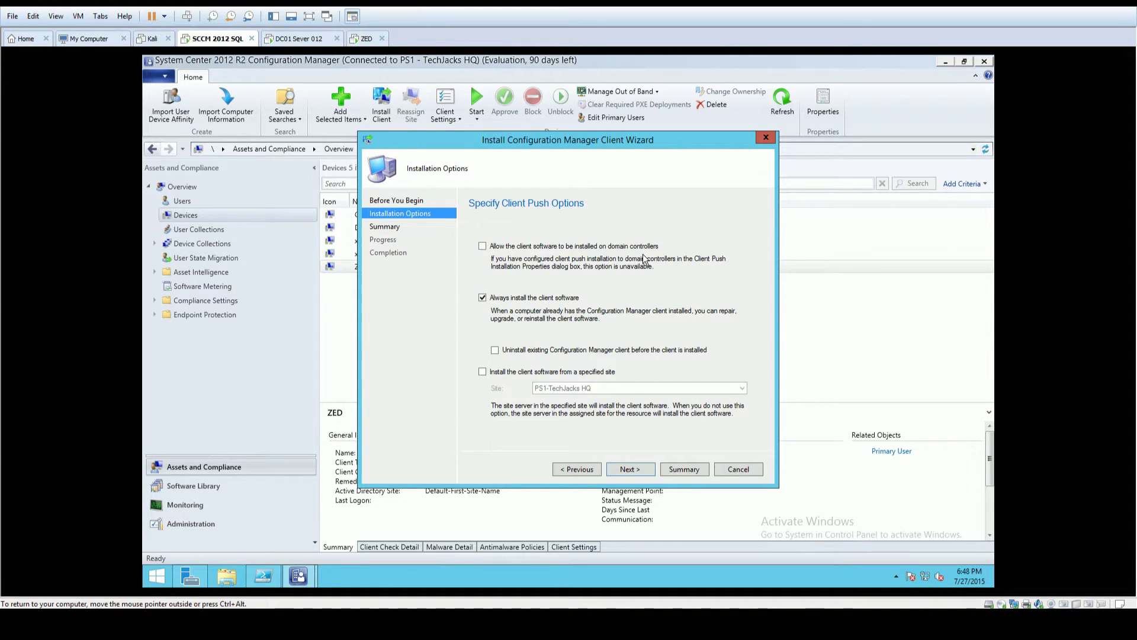
Enable installing the client software from the PS1-TechJacks HQ site and complete the client installation wizard.
click(483, 372)
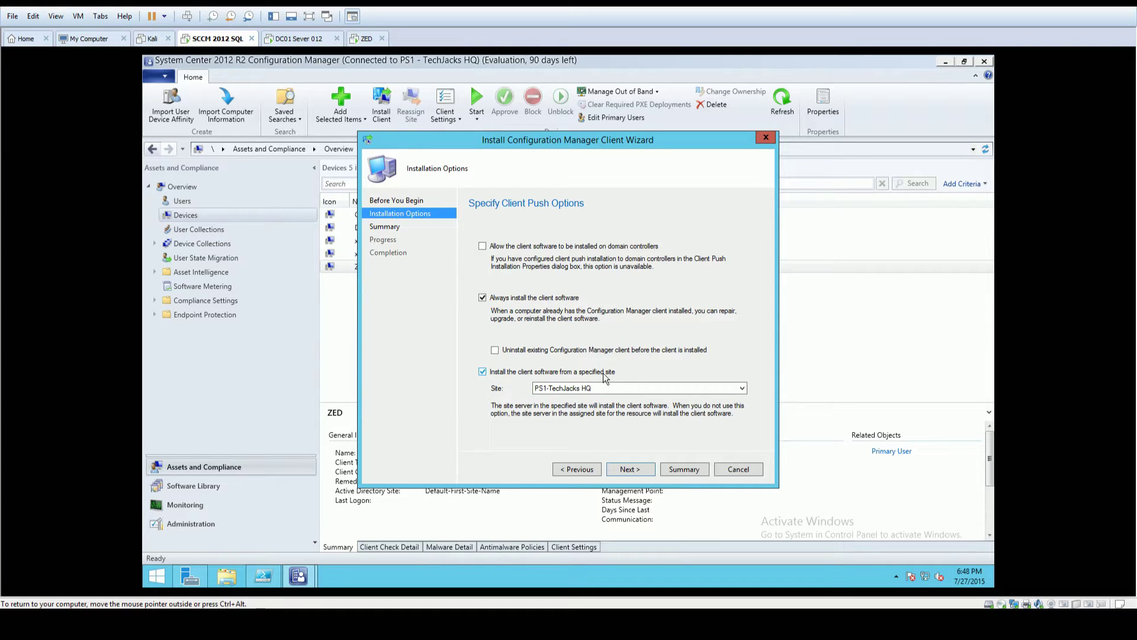
click(614, 471)
click(628, 473)
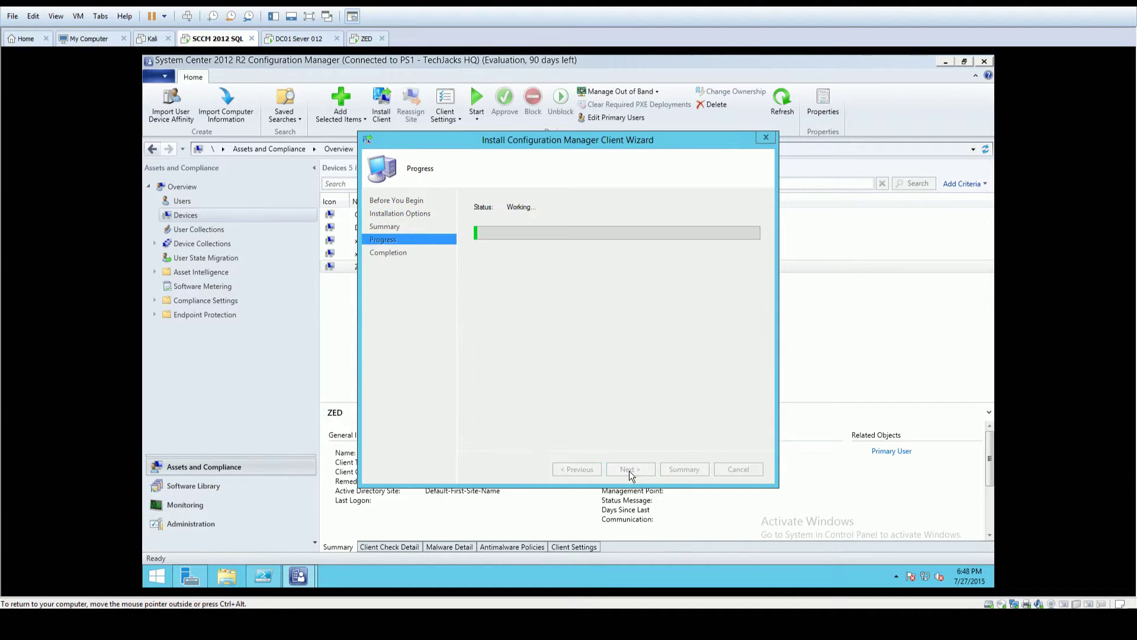
click(724, 469)
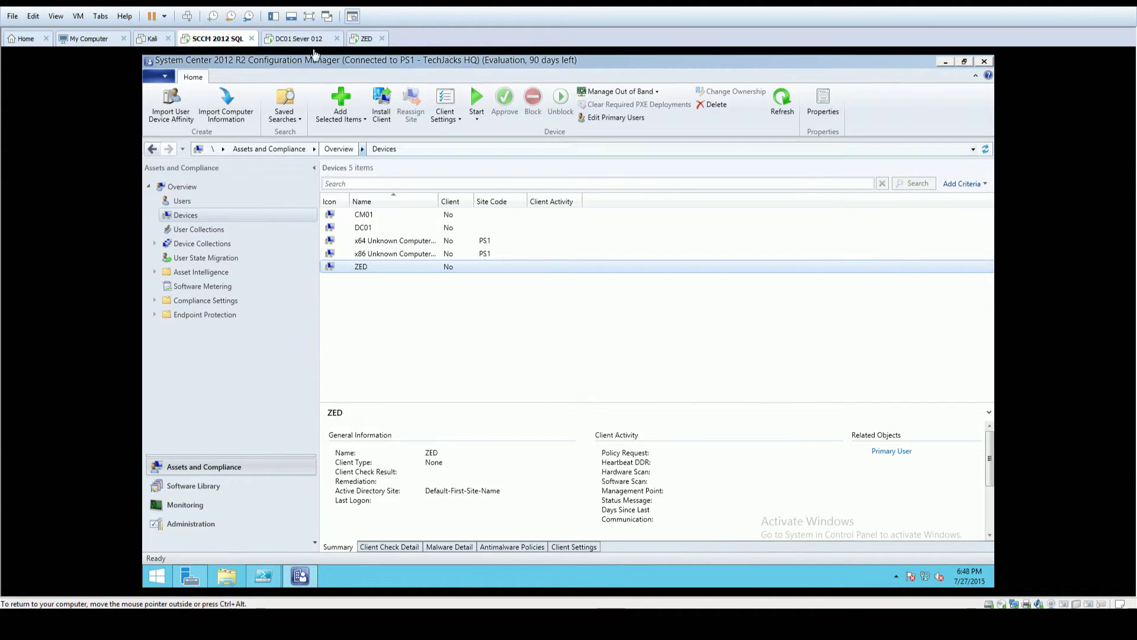
Switch to the ZED virtual machine and locate the ccmsetup folder in CMTrace's file selection.
click(362, 39)
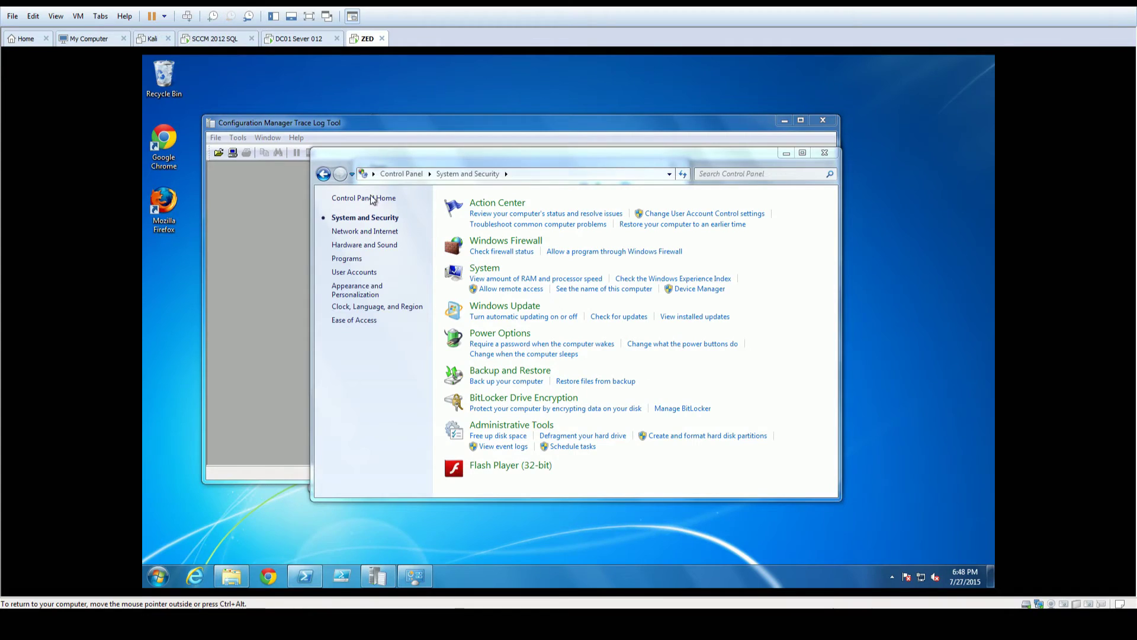
click(242, 319)
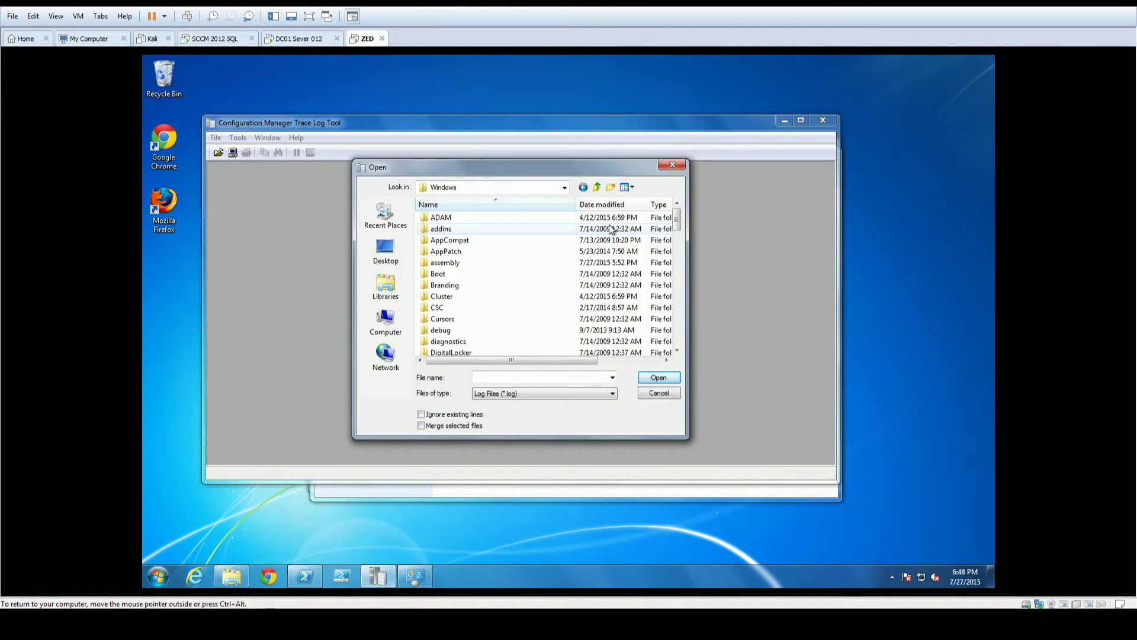
scroll(568, 255, down, 2)
scroll(563, 274, up, 2)
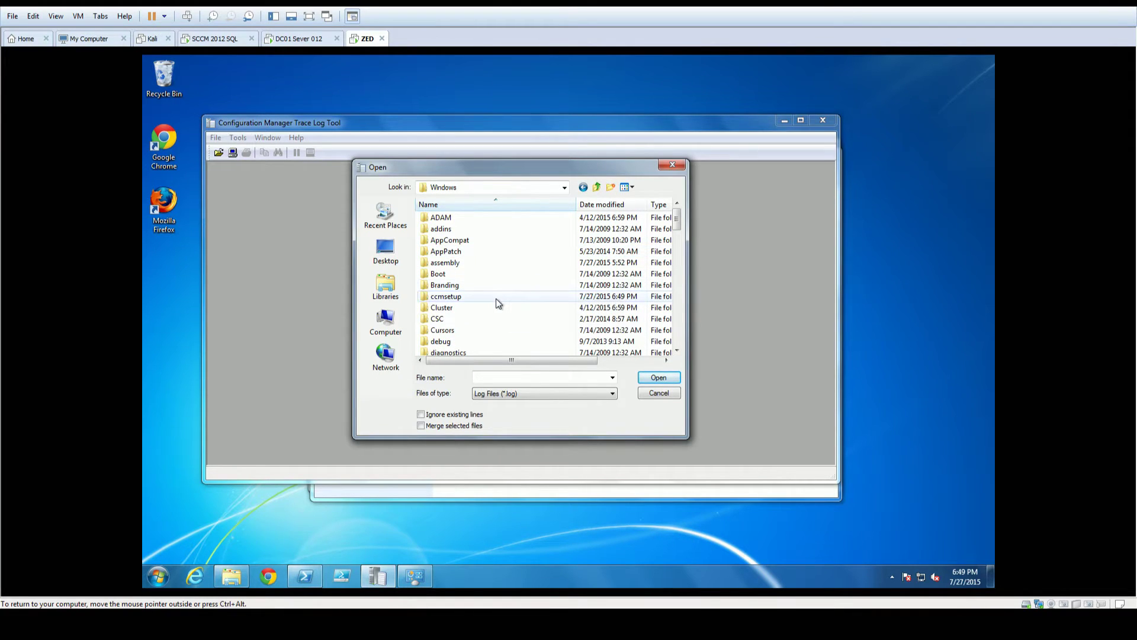
Grant access to the ccmsetup folder and open ccmsetup.log from its Logs subfolder in CMTrace.
double_click(459, 299)
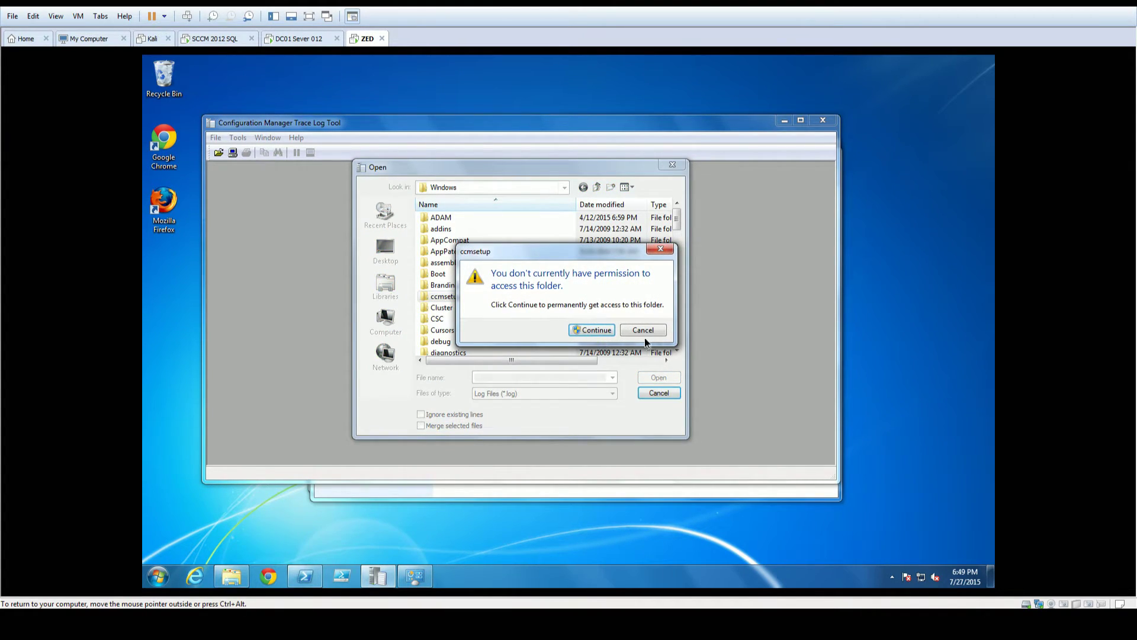
click(648, 335)
double_click(444, 298)
click(586, 330)
click(581, 322)
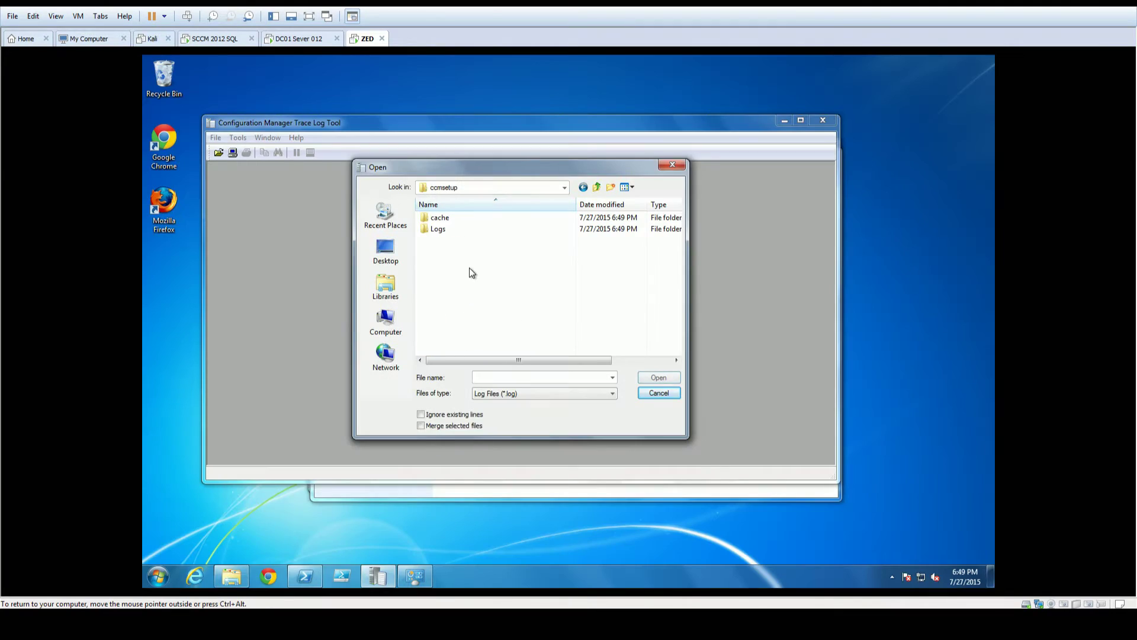
double_click(477, 229)
double_click(467, 224)
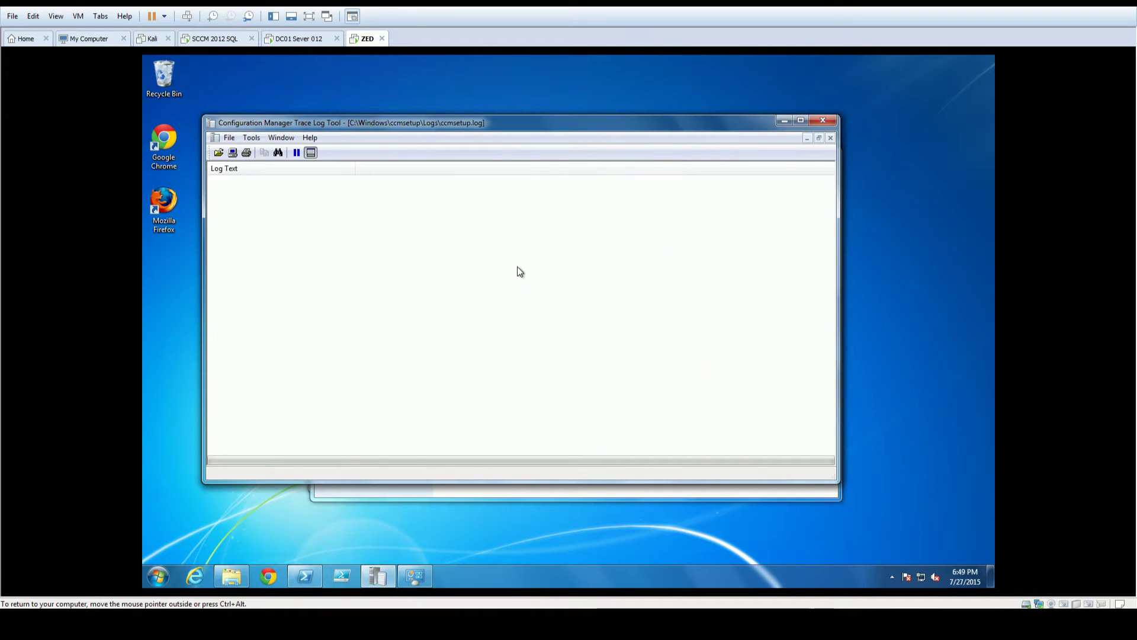
Examine the highlighted ccmsetup file entries and the BITS download entries in ccmsetup.log.
click(380, 283)
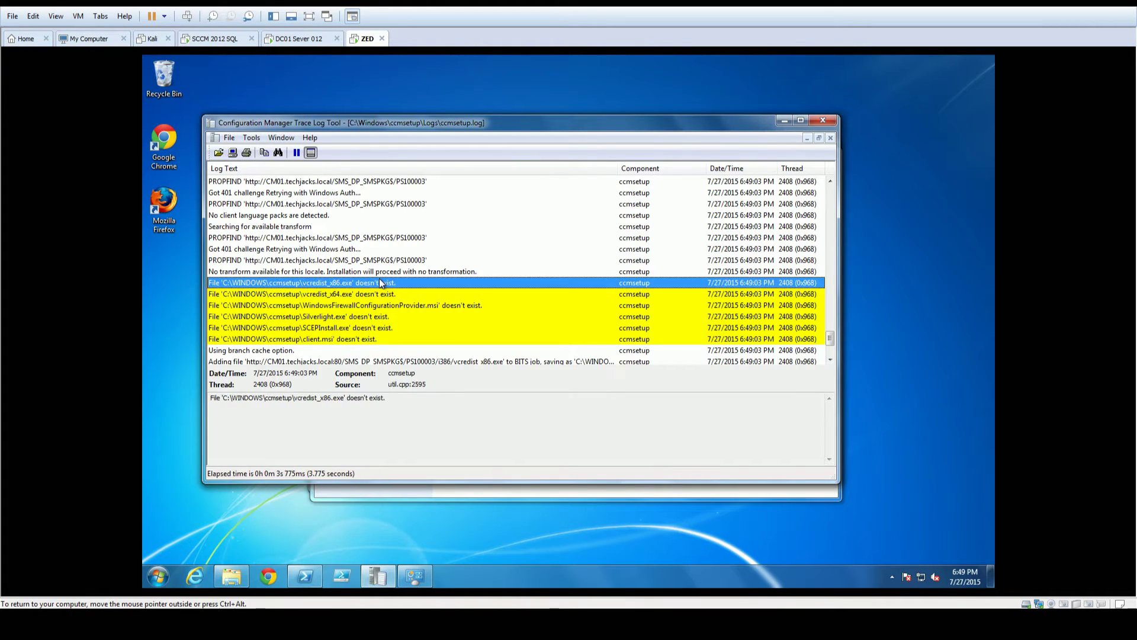
scroll(324, 288, down, 3)
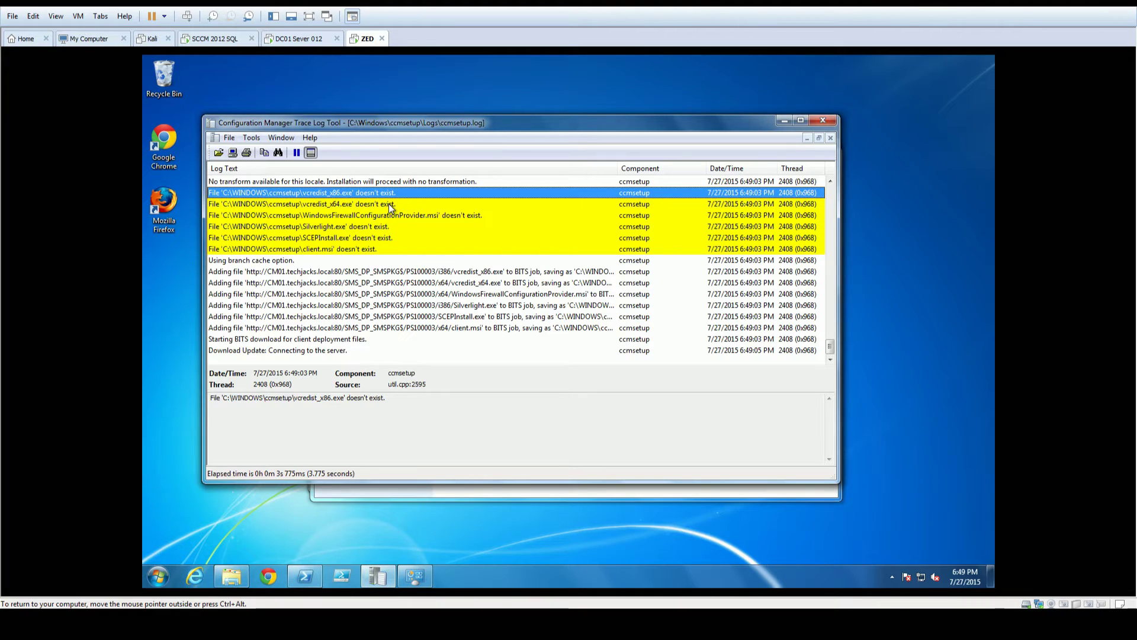
scroll(388, 204, up, 2)
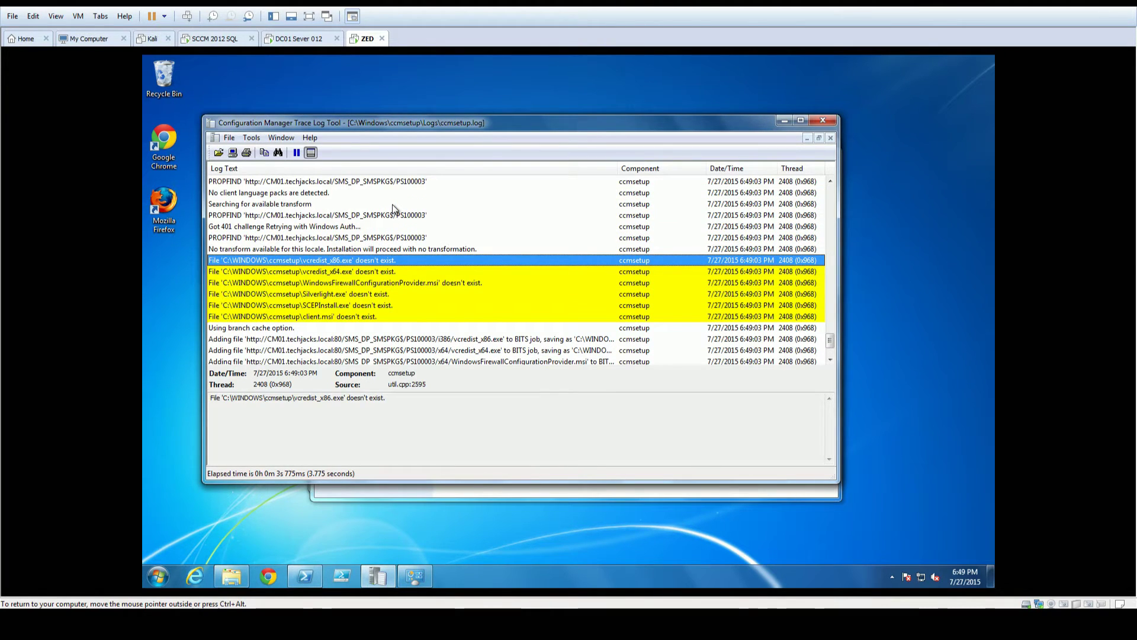
scroll(370, 271, down, 3)
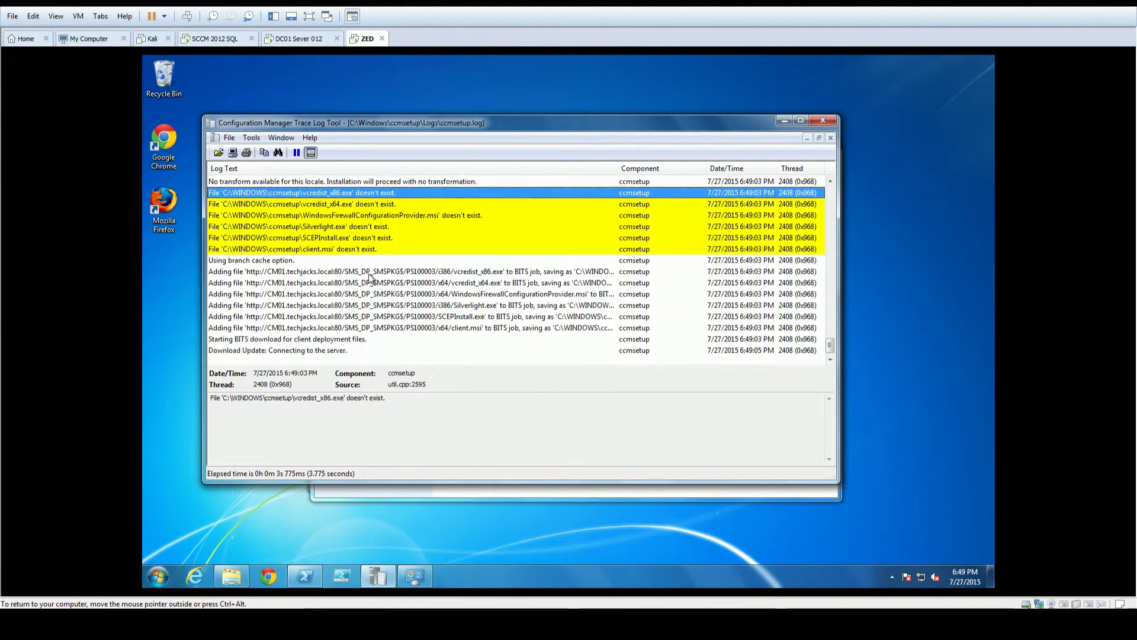
scroll(375, 272, up, 3)
scroll(331, 299, down, 7)
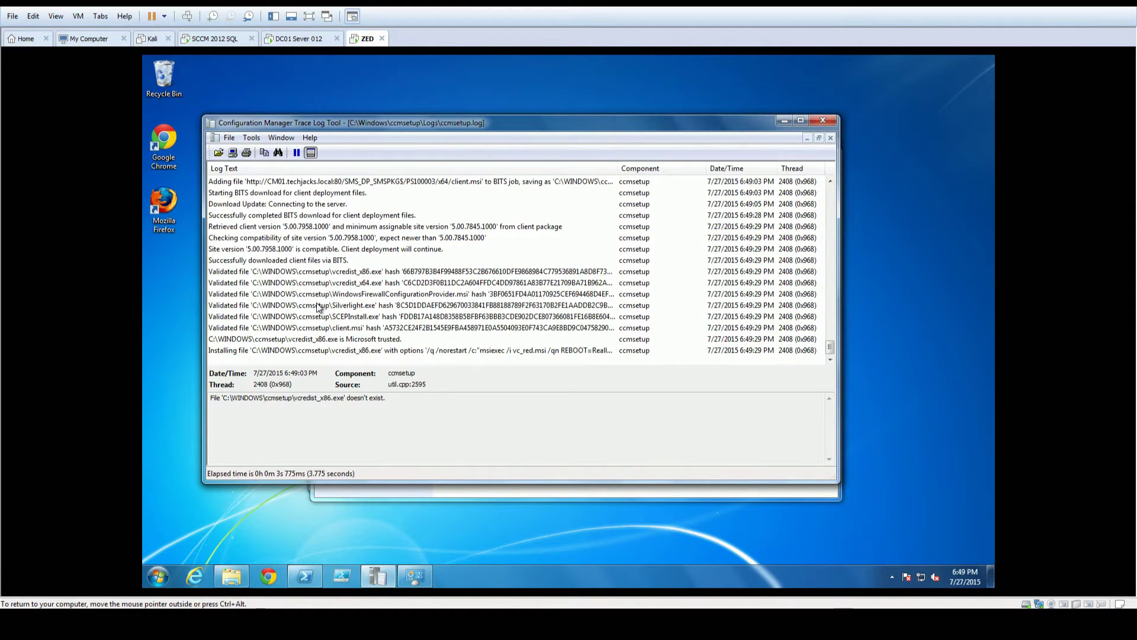
Inspect the log entries for site version compatibility, the completed download and validation of each client file.
click(250, 250)
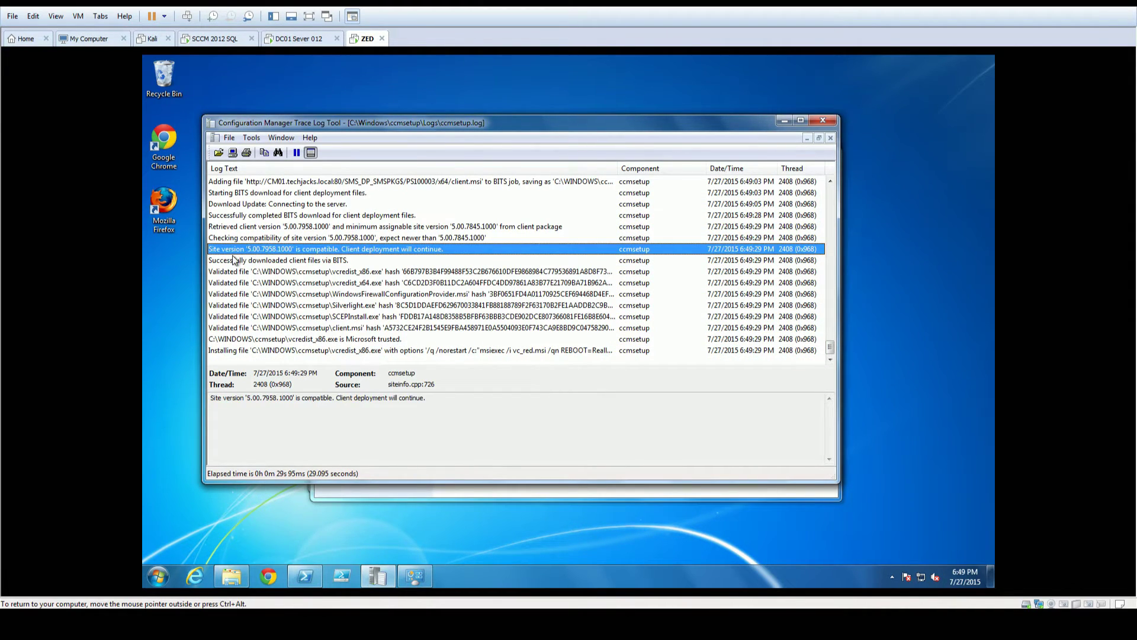
click(320, 262)
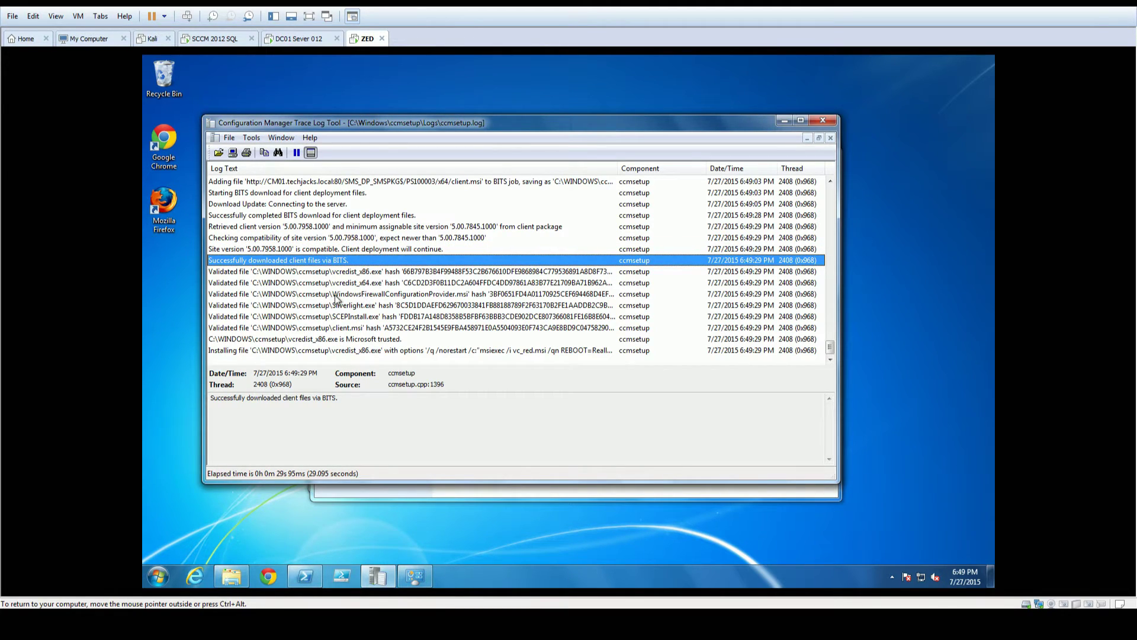
click(368, 294)
click(363, 307)
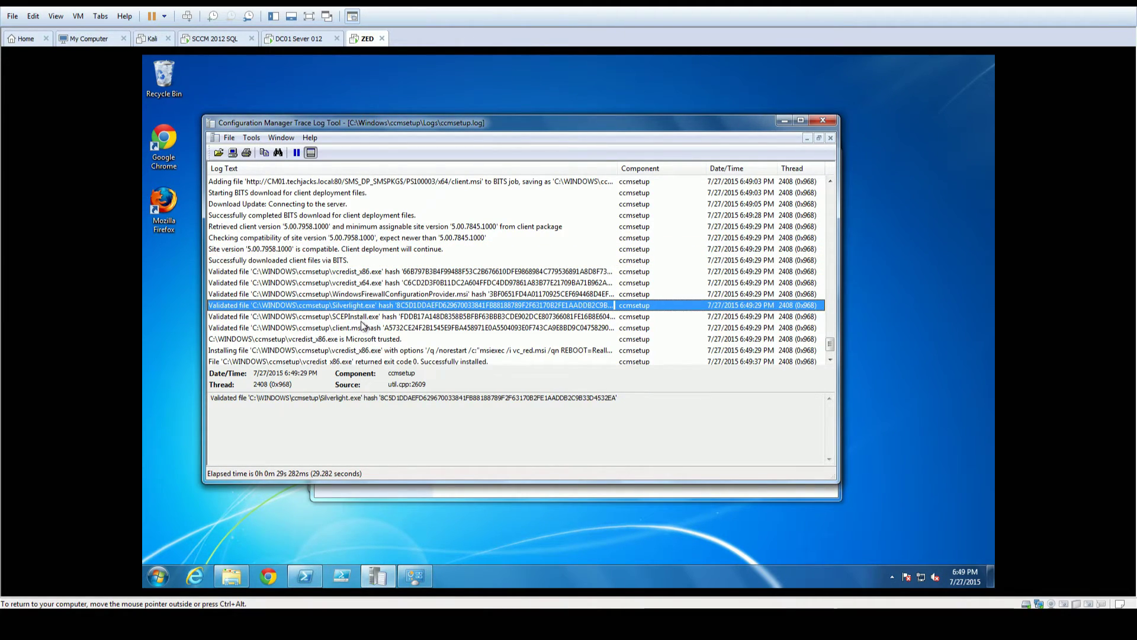
click(364, 319)
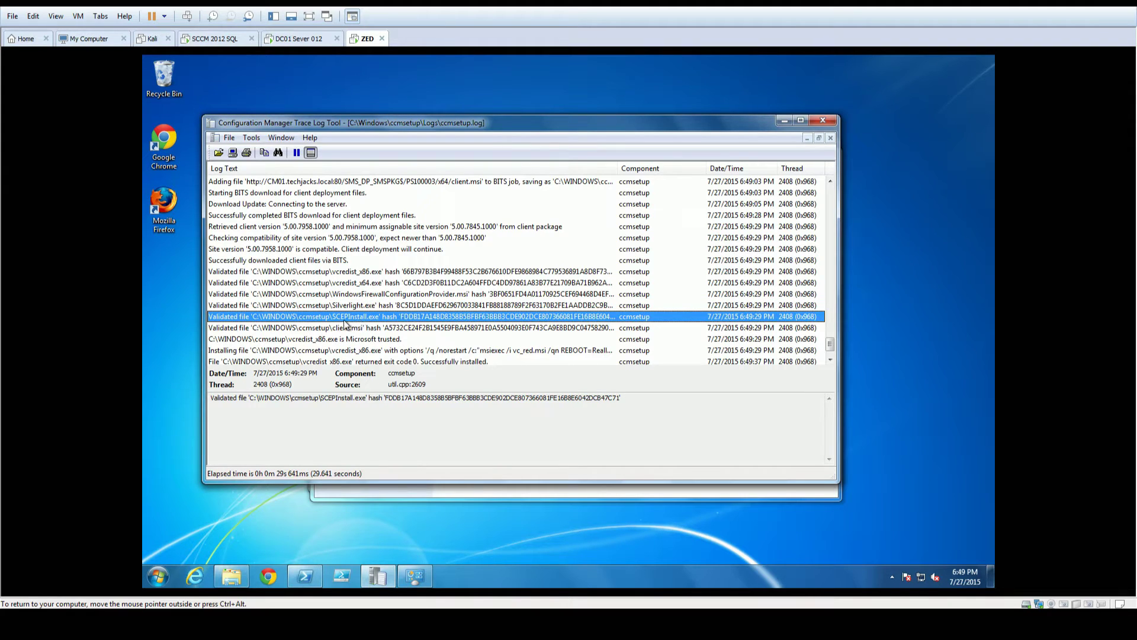
click(361, 329)
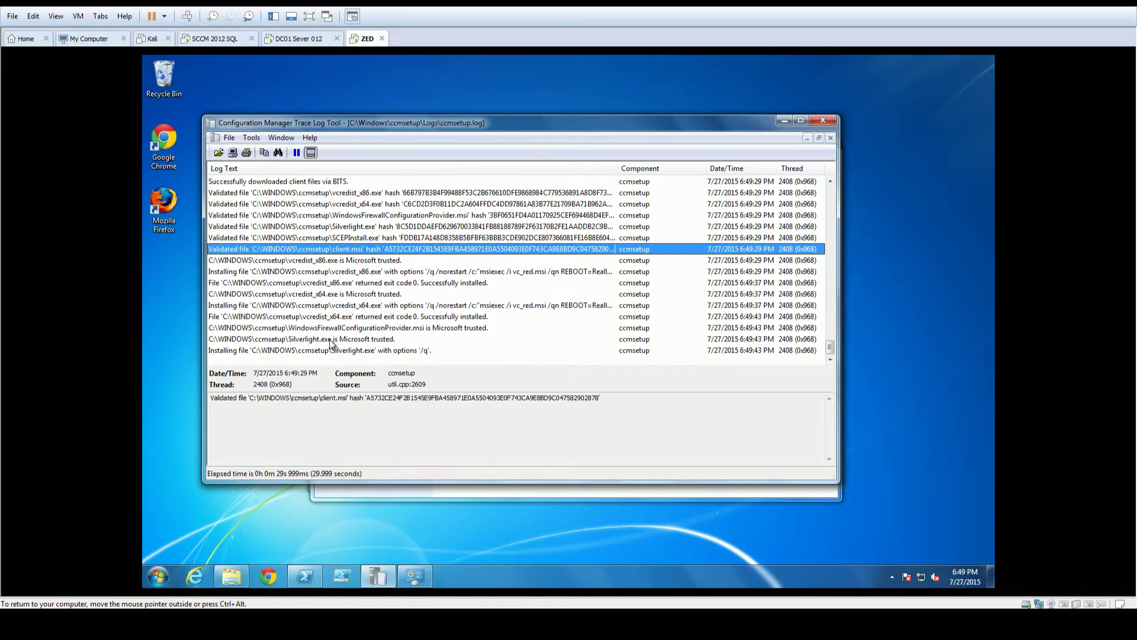
Check the log entries for installing Silverlight.exe and vcredist_x64.exe.
click(337, 353)
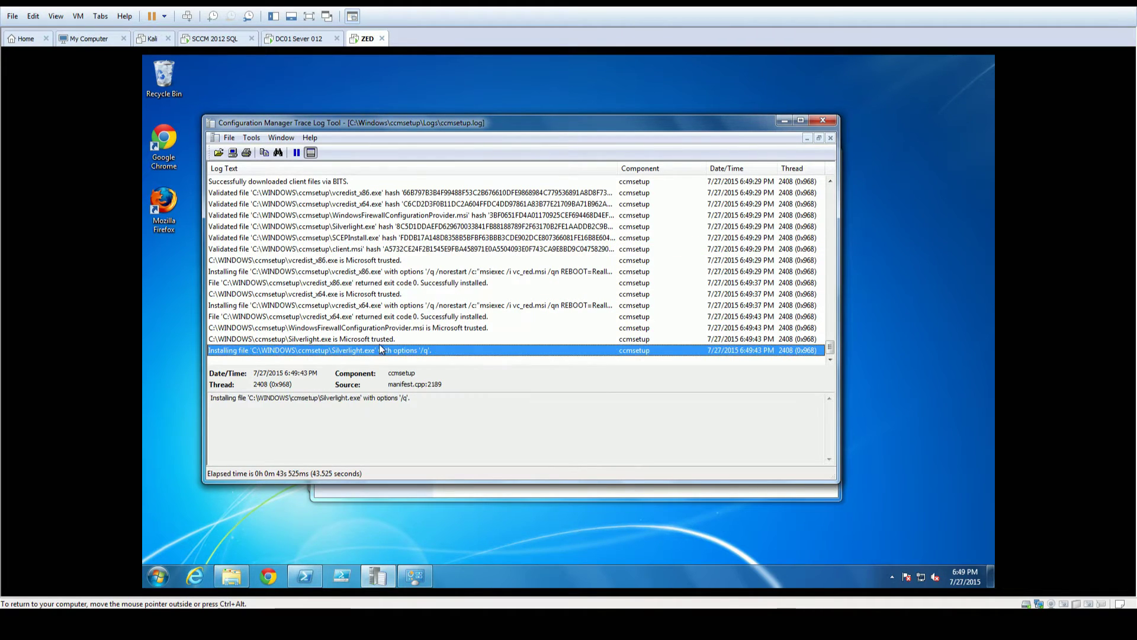
scroll(378, 345, up, 10)
scroll(400, 315, down, 10)
click(345, 307)
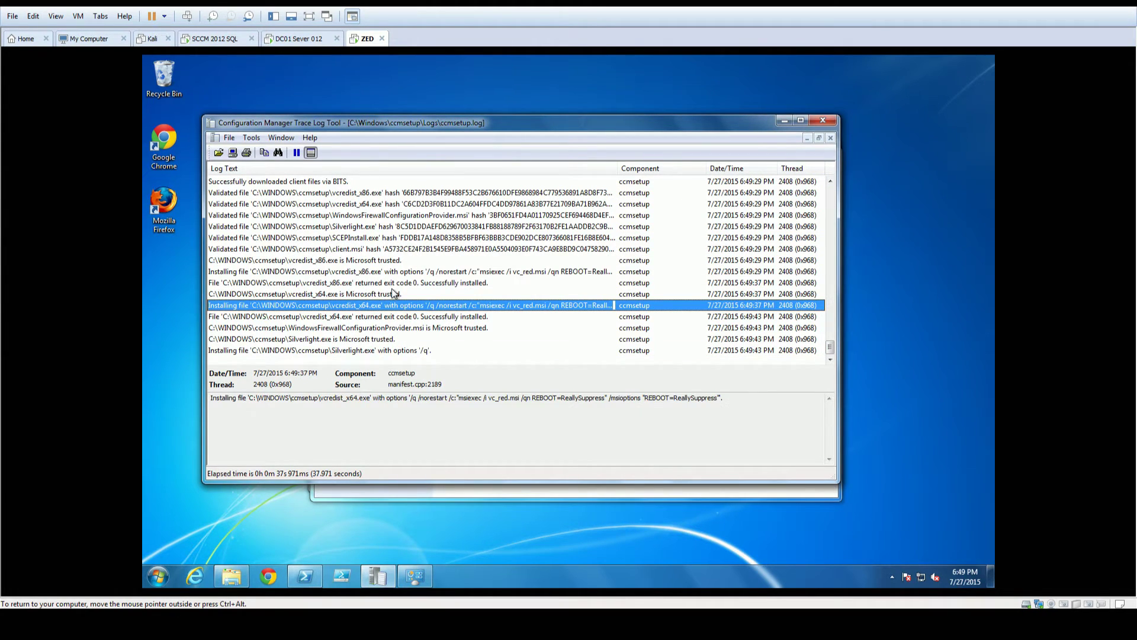
Inspect the CcmSetup exit code and client.msi installation entries at the end of the log.
click(339, 349)
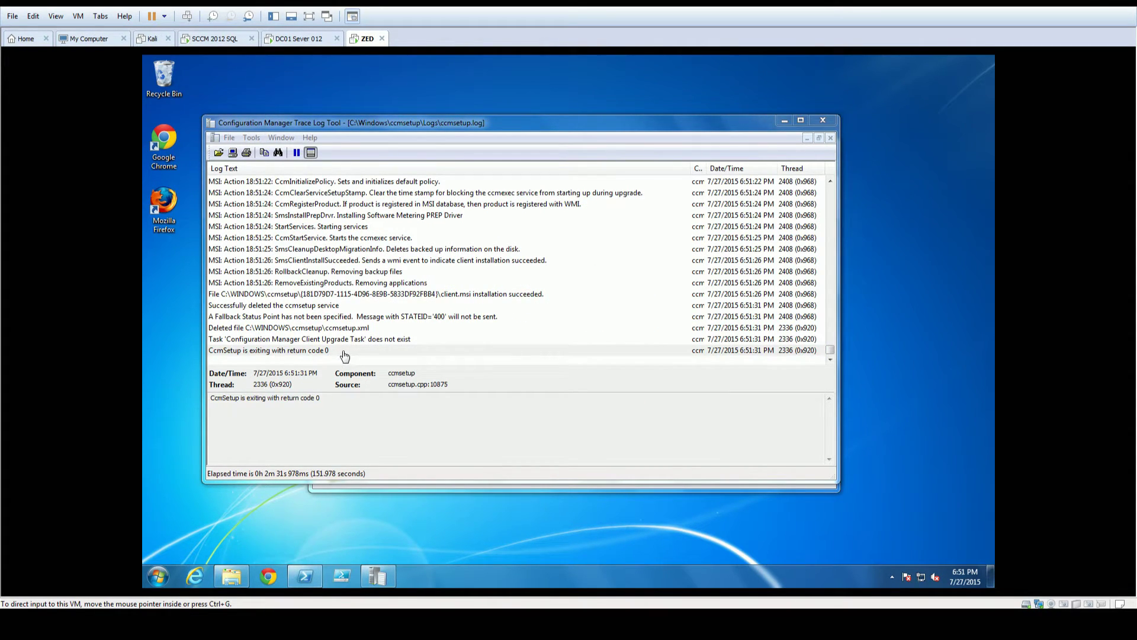
click(312, 301)
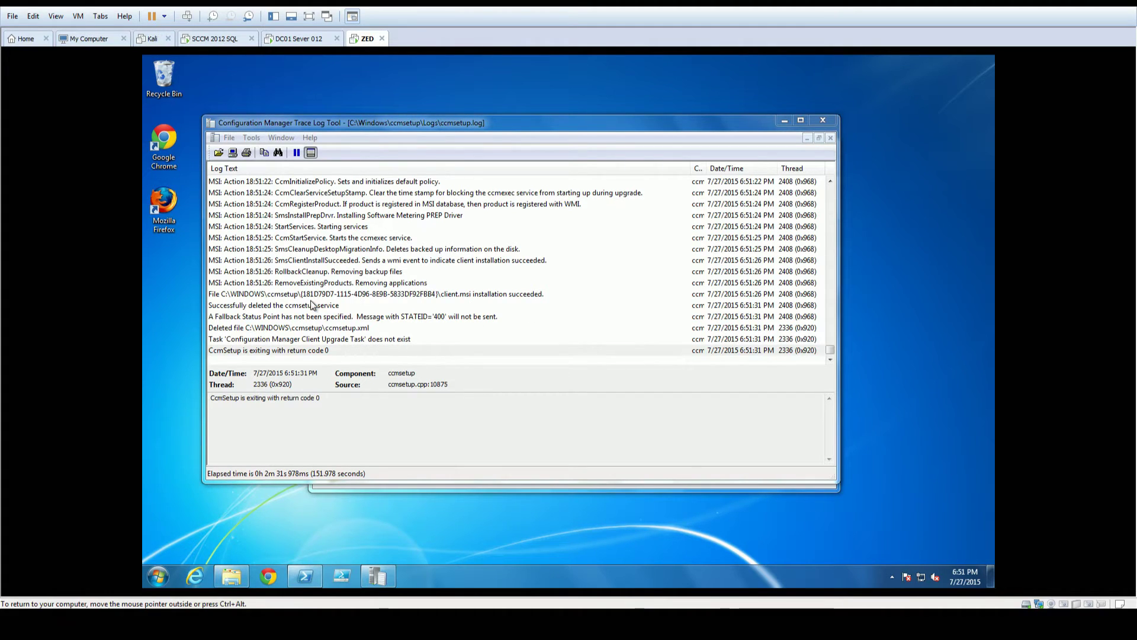
click(217, 294)
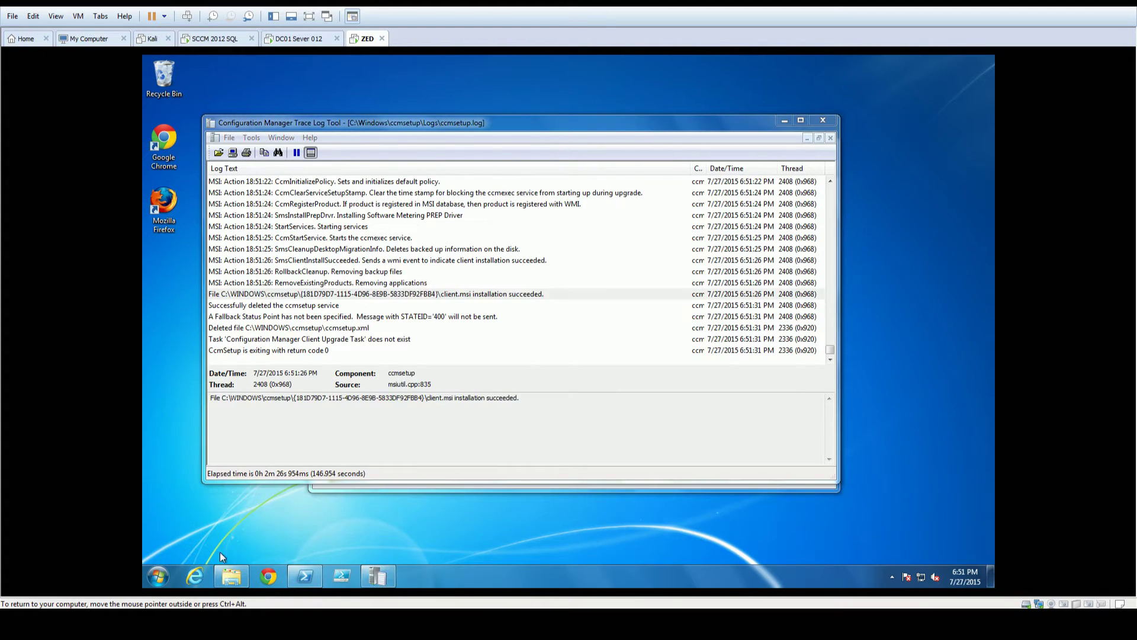
Open the Configuration Manager properties from Control Panel's System and Security category and view the connection type.
click(158, 576)
click(363, 427)
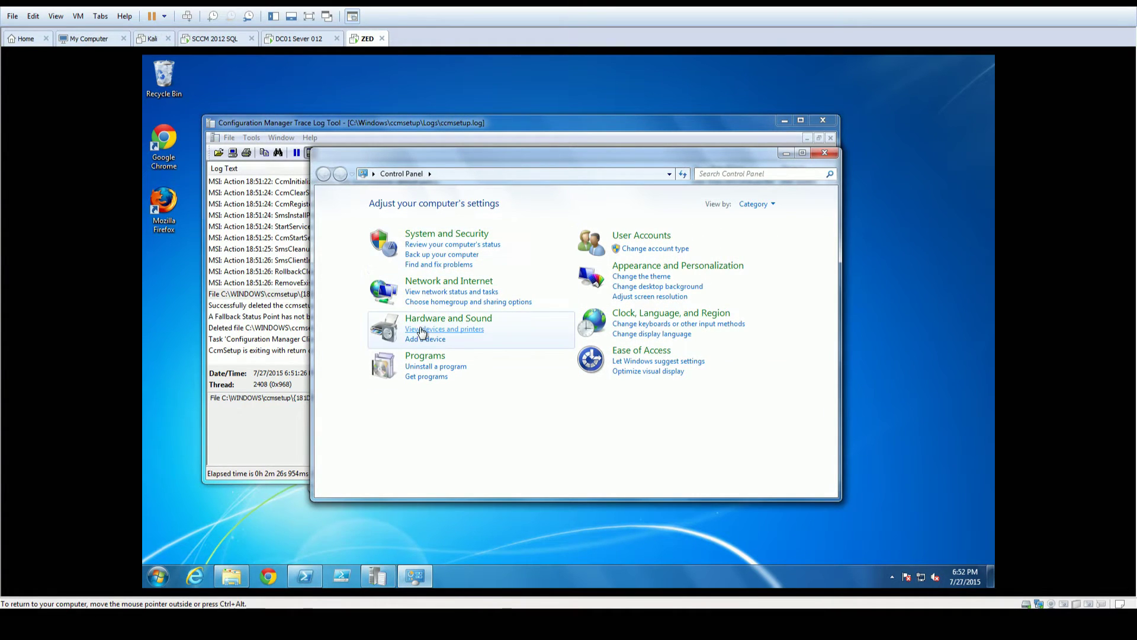
click(443, 235)
scroll(531, 411, down, 1)
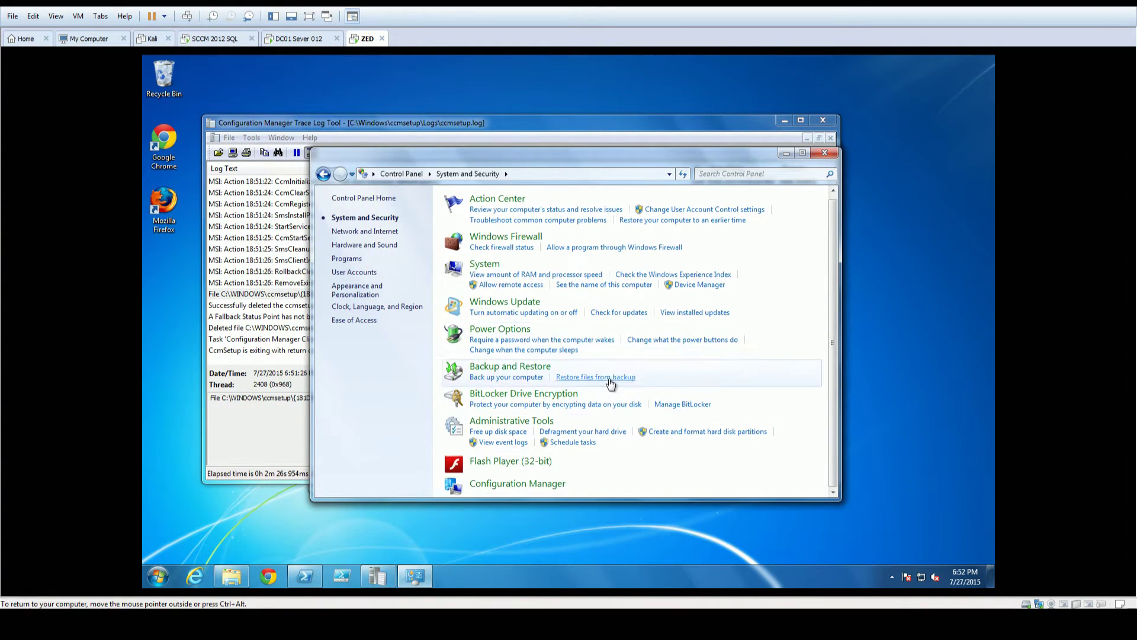
click(520, 484)
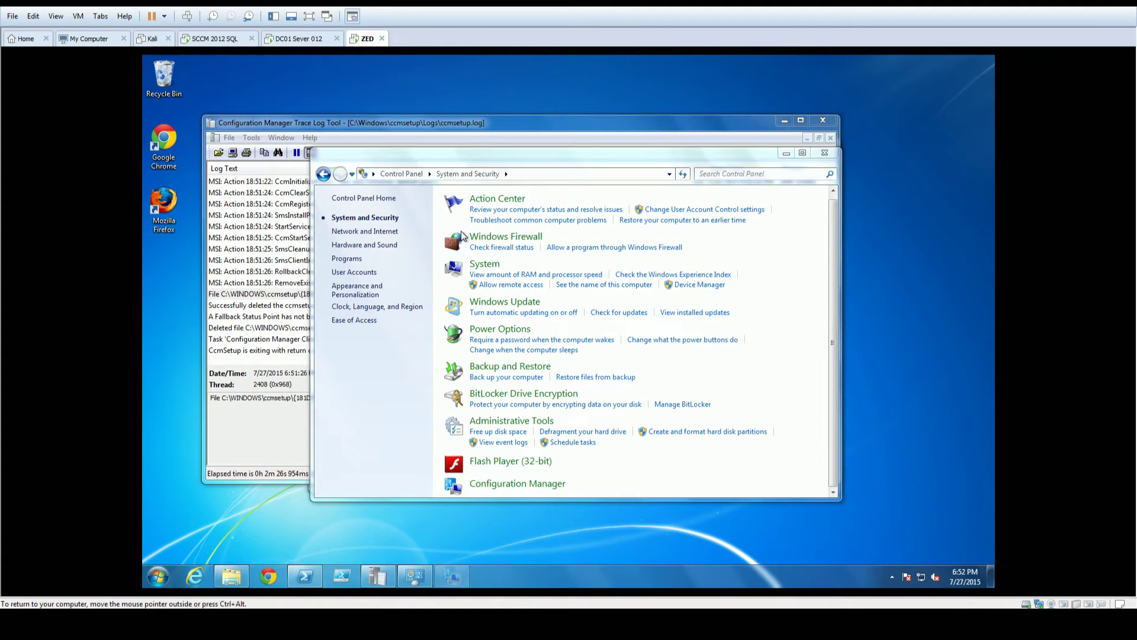
click(294, 254)
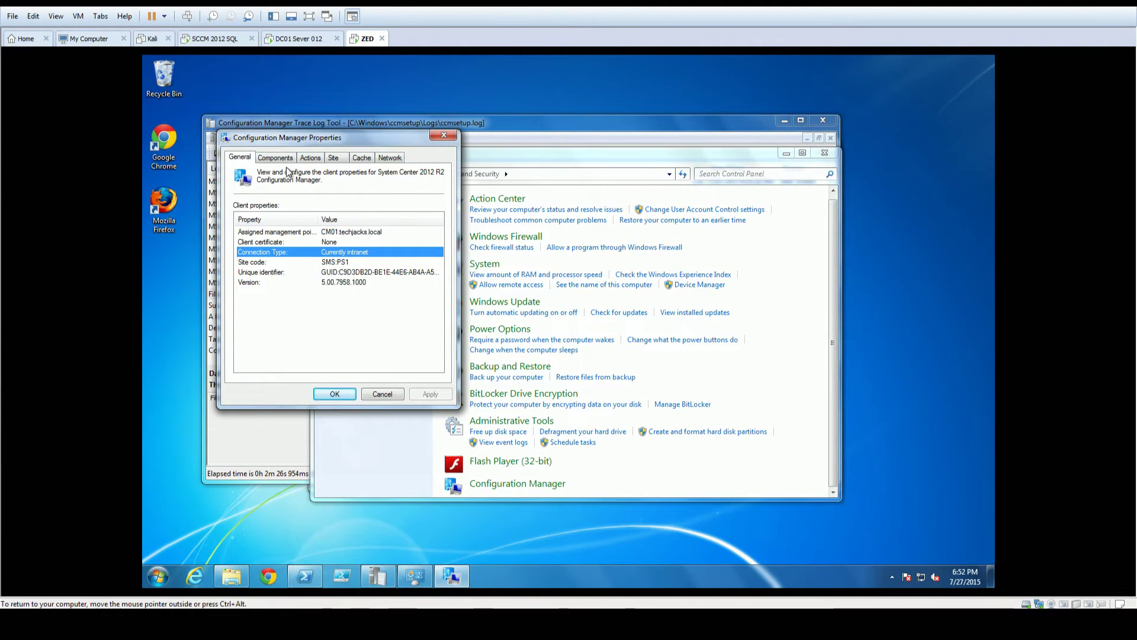
Run the Machine Policy Retrieval & Evaluation Cycle from the client actions and acknowledge the message.
click(275, 158)
click(310, 157)
click(308, 234)
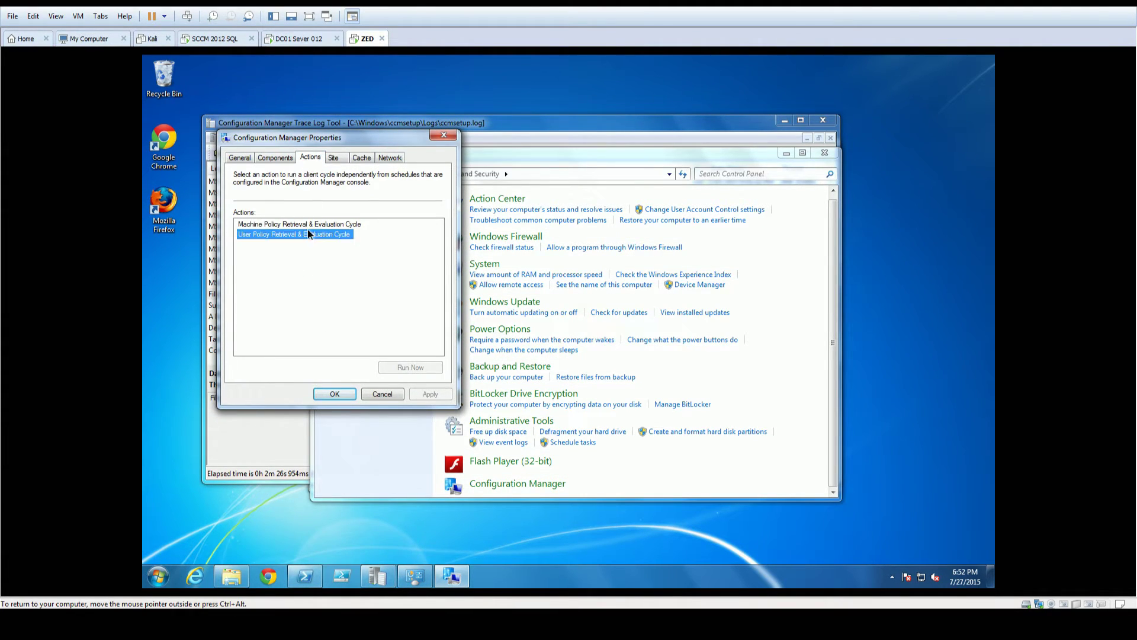
click(338, 224)
click(411, 365)
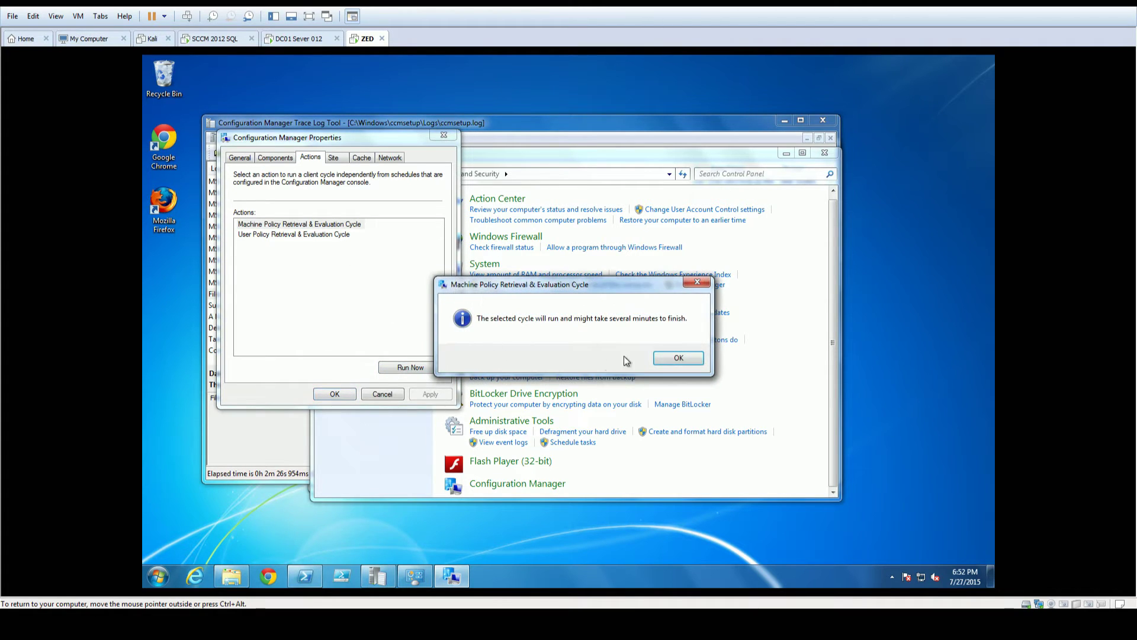
click(680, 357)
Run the User Policy Retrieval & Evaluation Cycle and close the Configuration Manager properties.
click(327, 234)
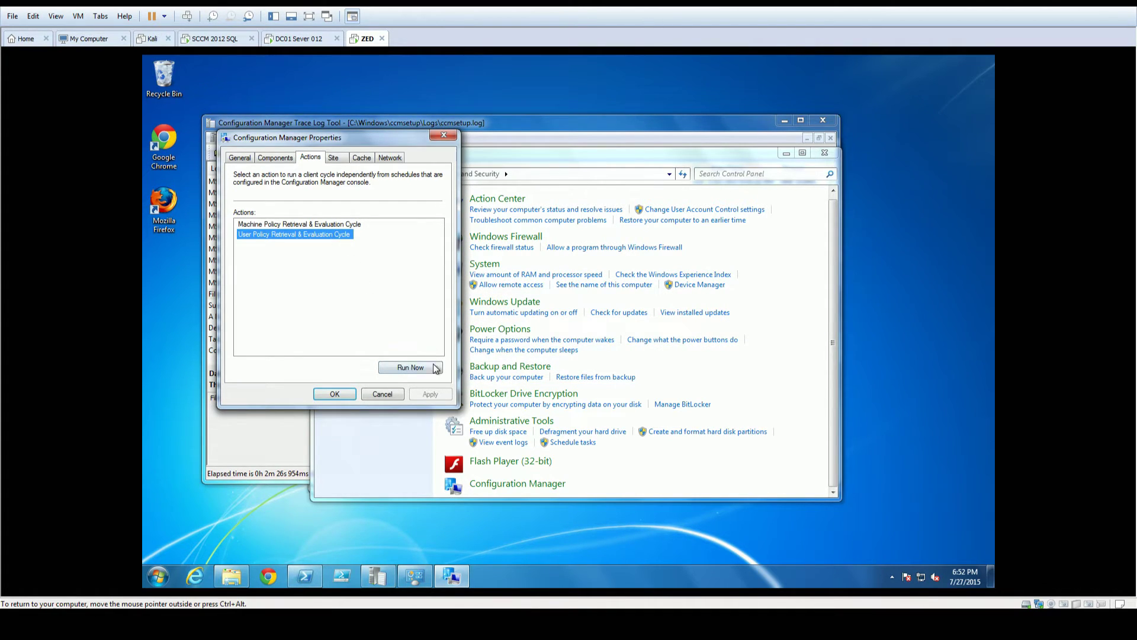
click(414, 368)
click(679, 358)
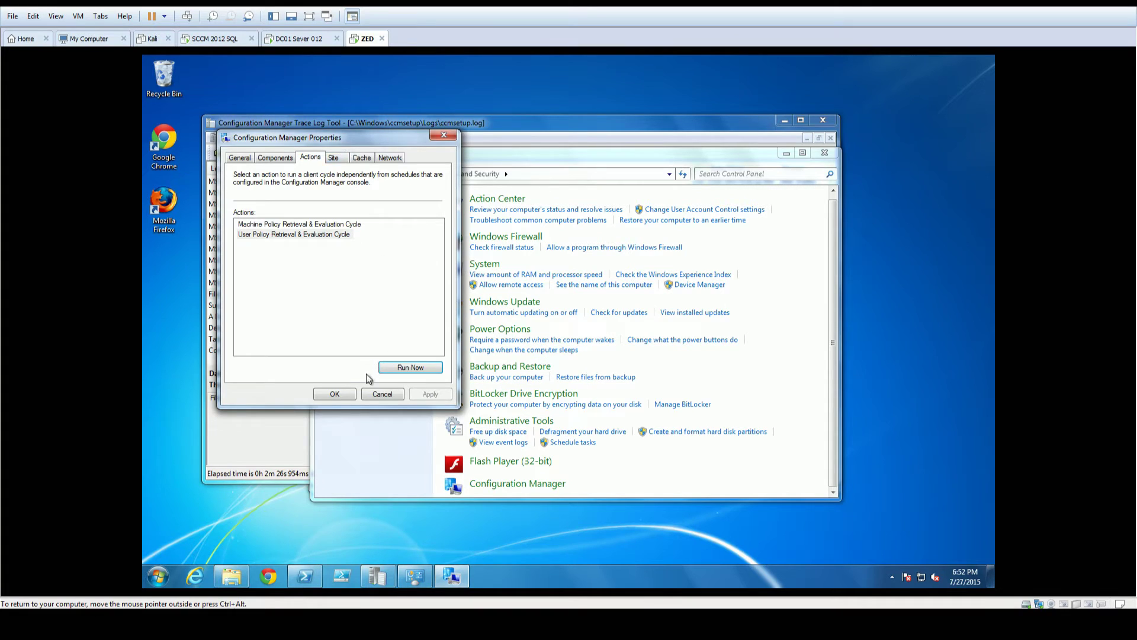
click(336, 395)
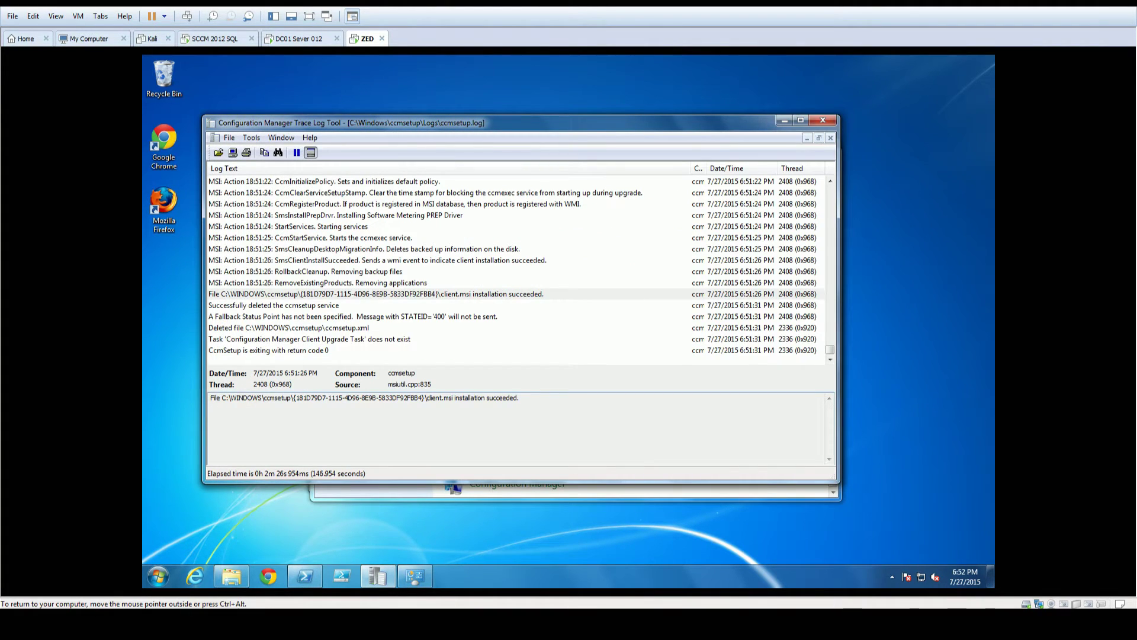
click(383, 495)
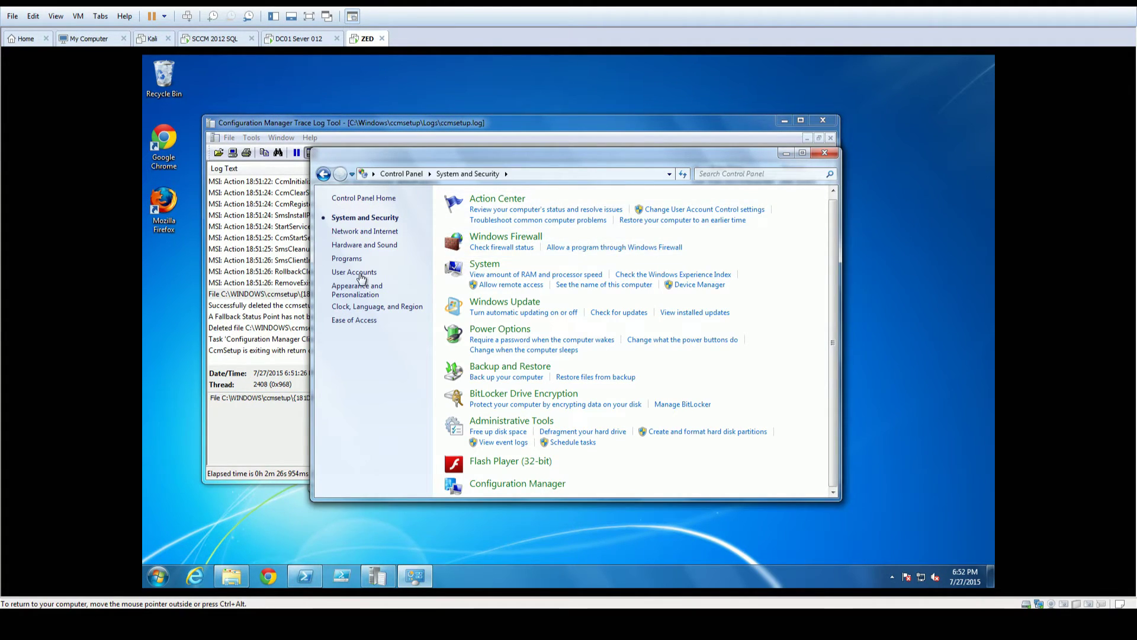
click(305, 465)
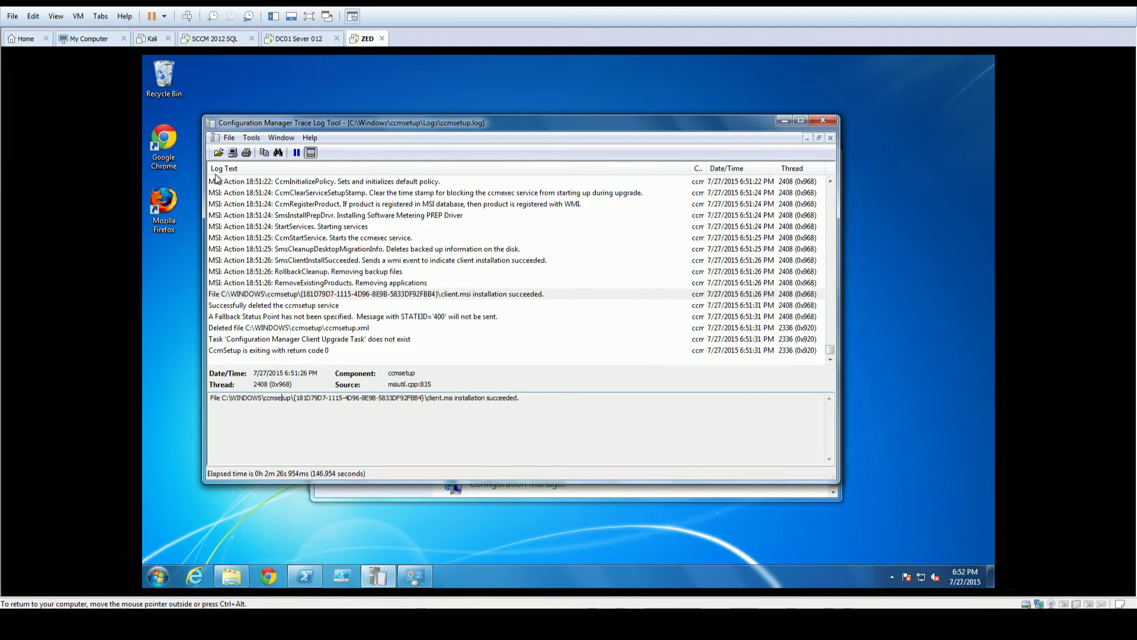
Browse to the C:\Windows\CCM\Logs folder in the trace tool's file browser and look through the client log files.
click(219, 154)
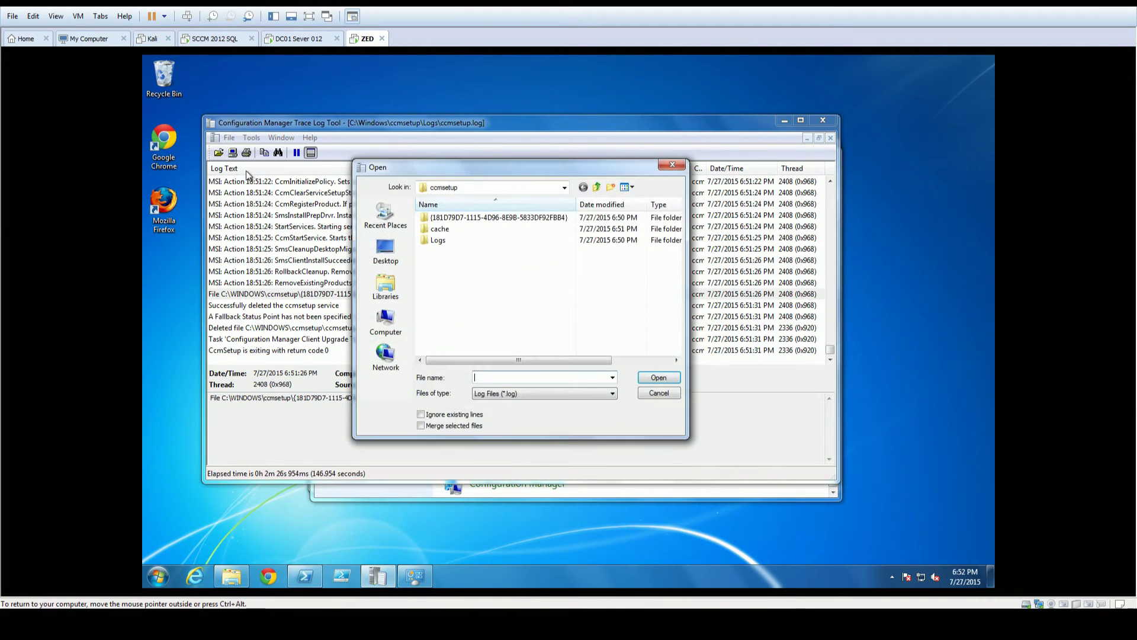
click(596, 187)
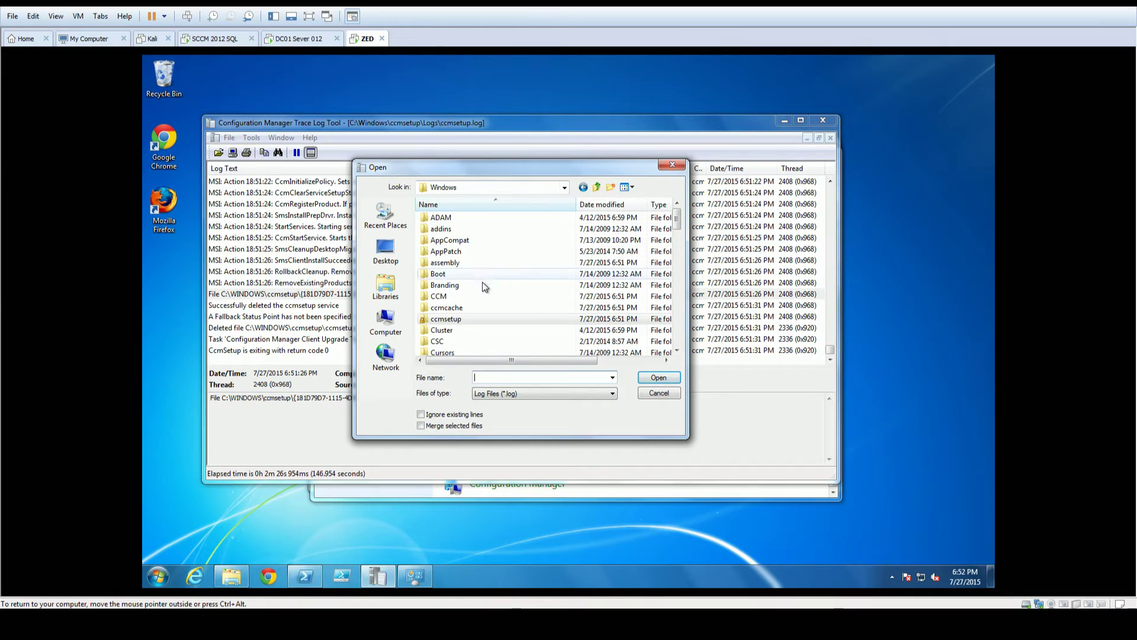
double_click(438, 296)
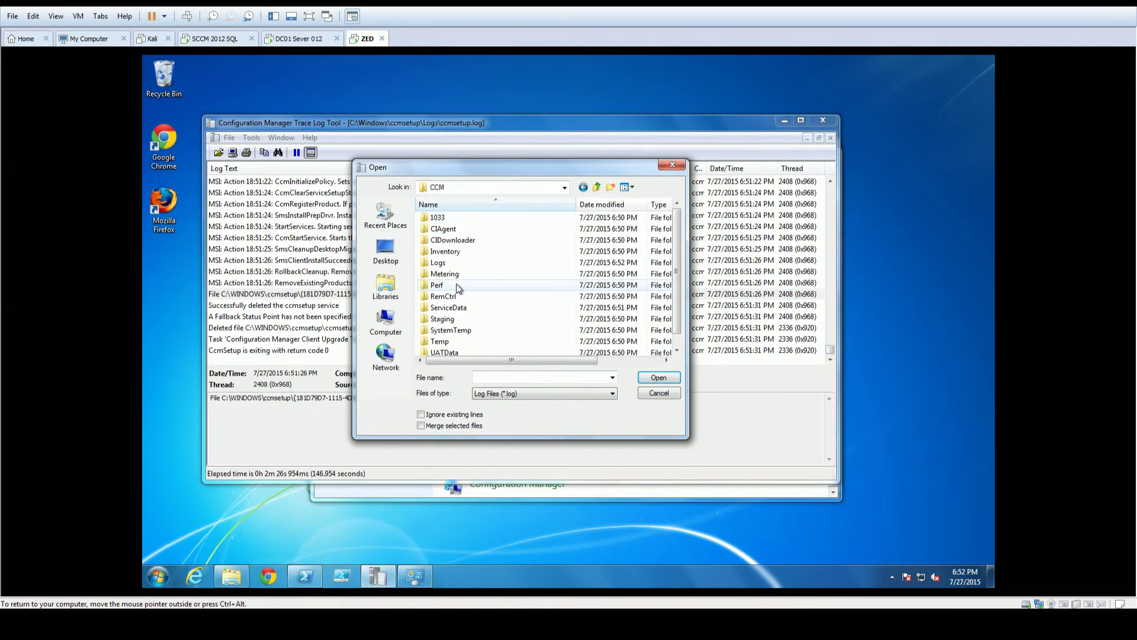
double_click(468, 263)
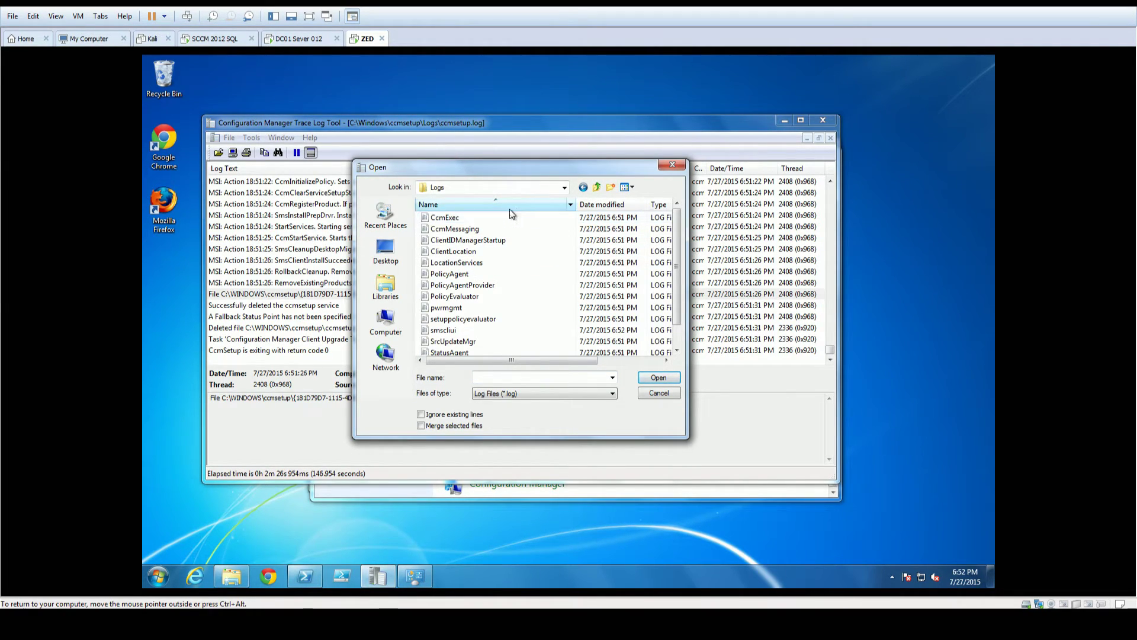
scroll(510, 260, down, 1)
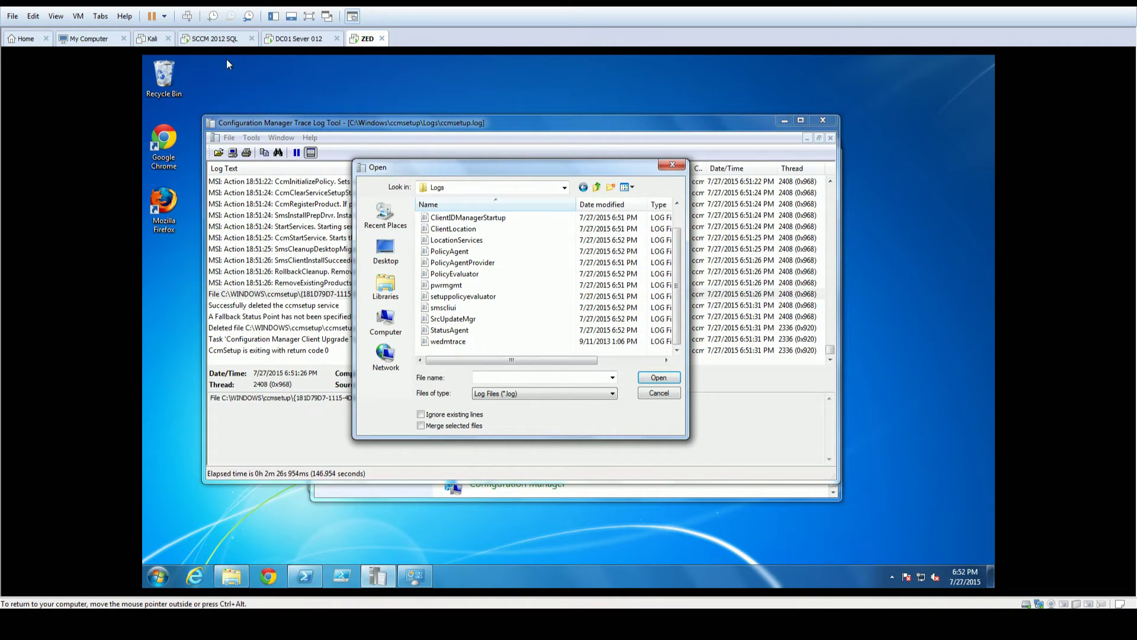
Switch to the SCCM 2012 SQL machine and reload the Devices list to check ZED's client status.
click(215, 39)
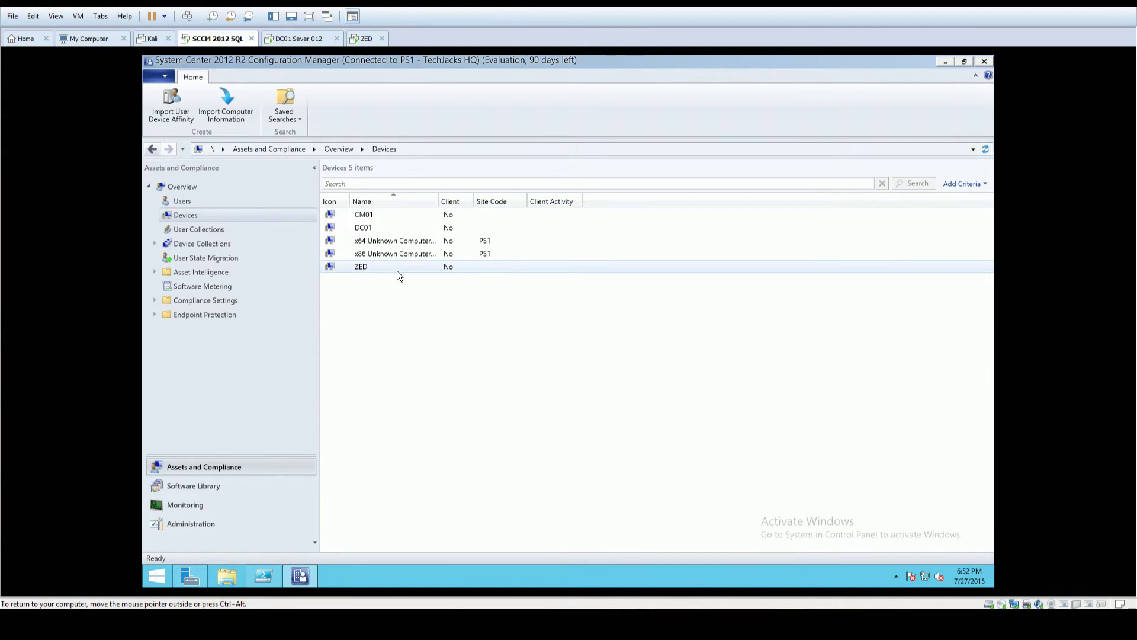
right_click(382, 300)
click(343, 299)
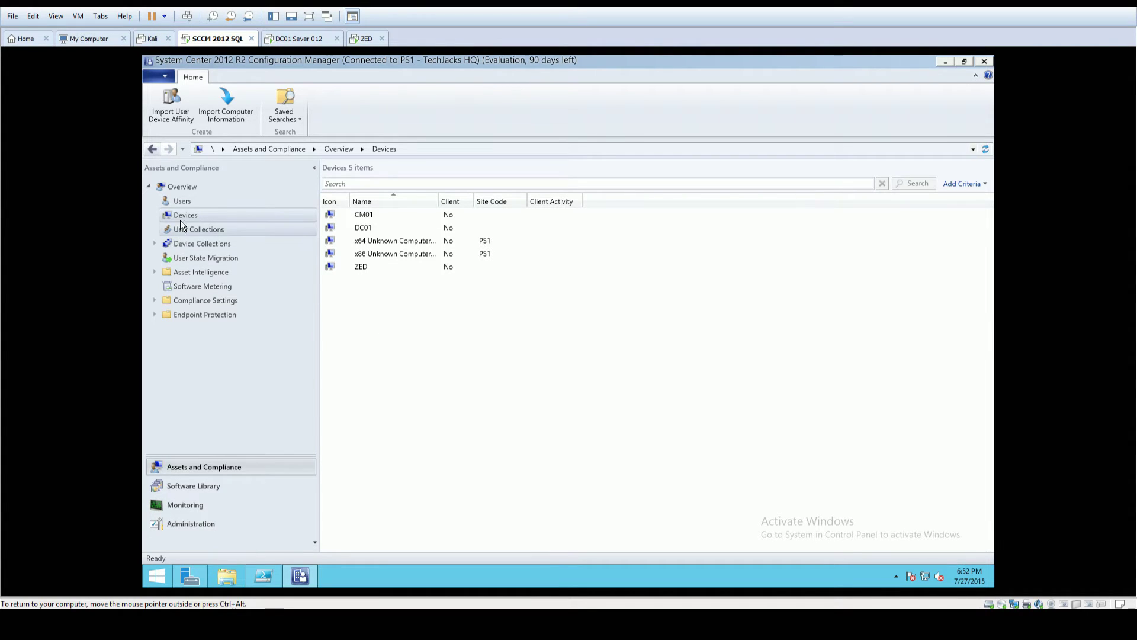
click(184, 229)
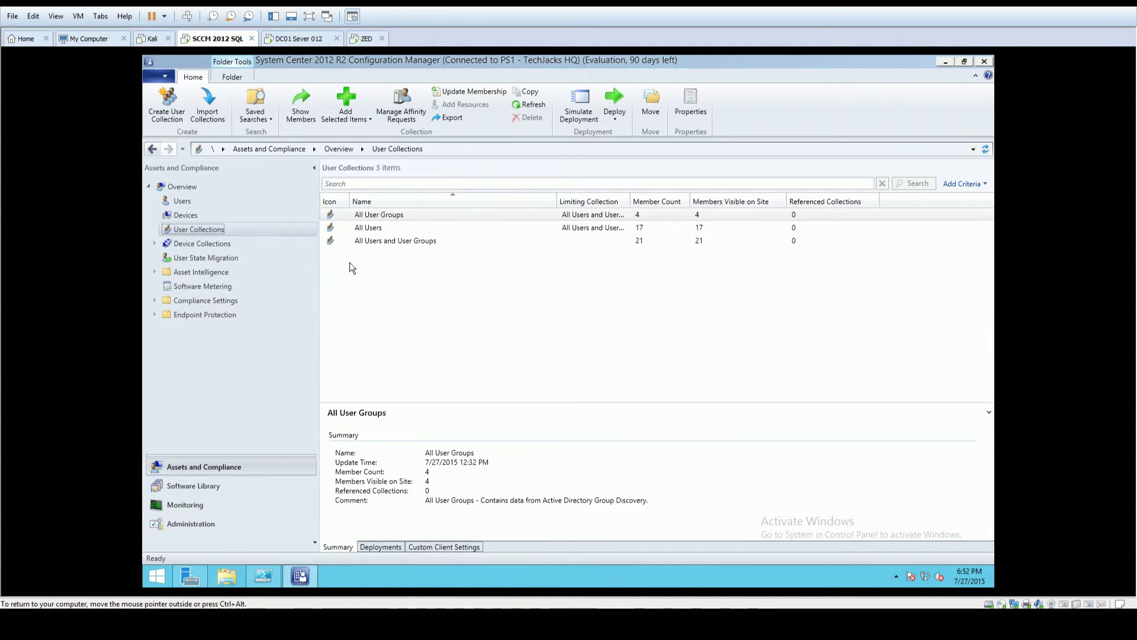
click(201, 219)
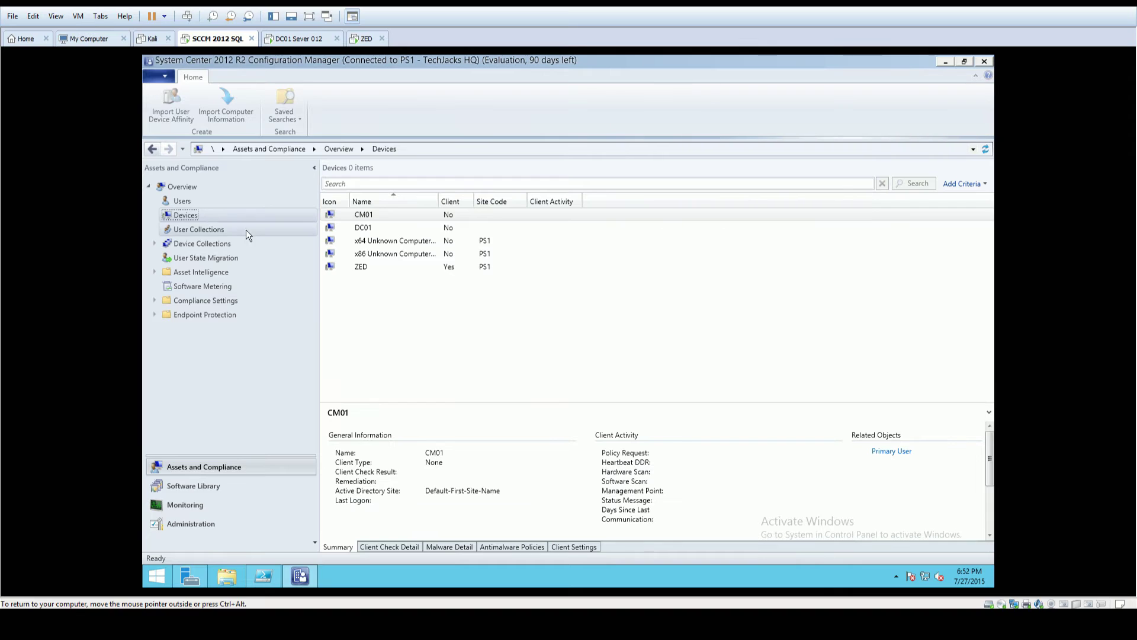
Try to start a Remote Control session to the ZED device and acknowledge the connection message.
click(382, 269)
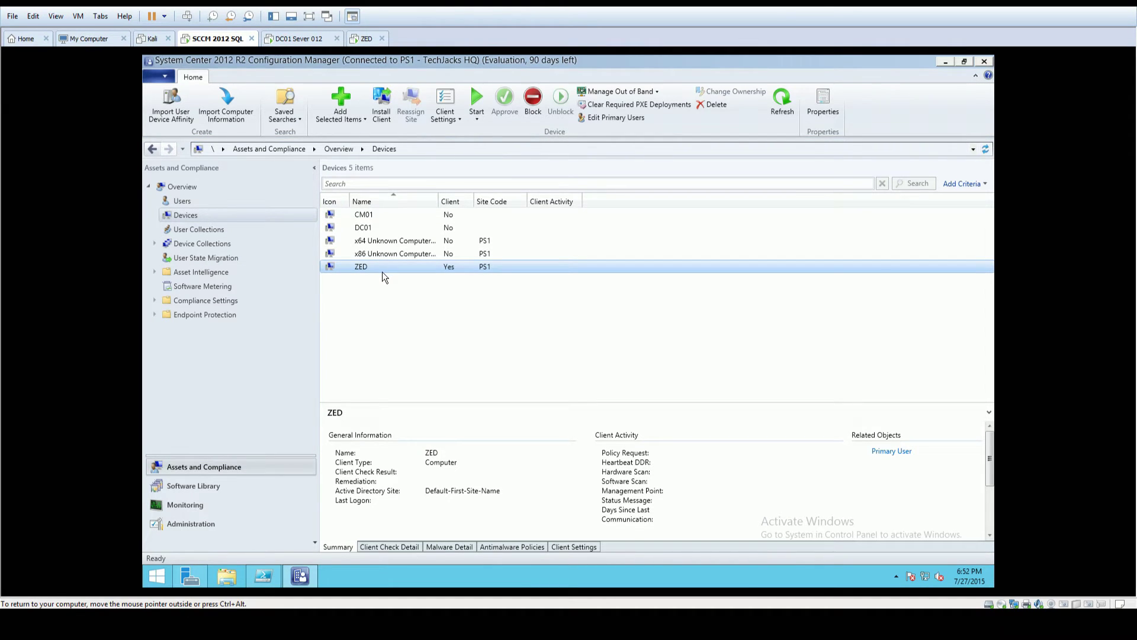
right_click(382, 276)
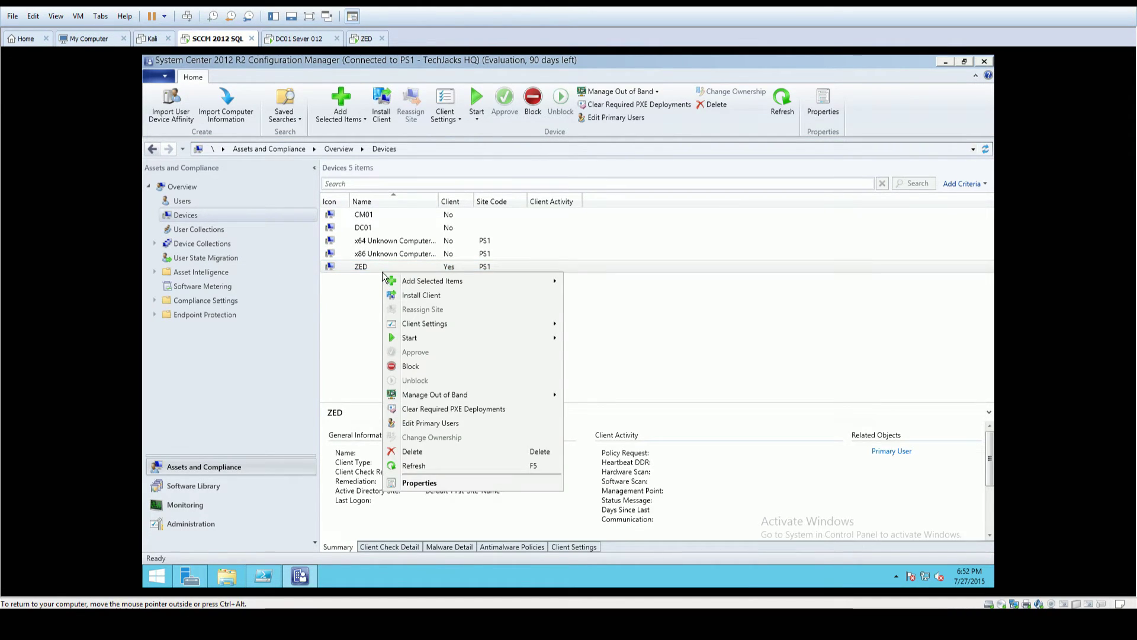
mouse_move(468, 281)
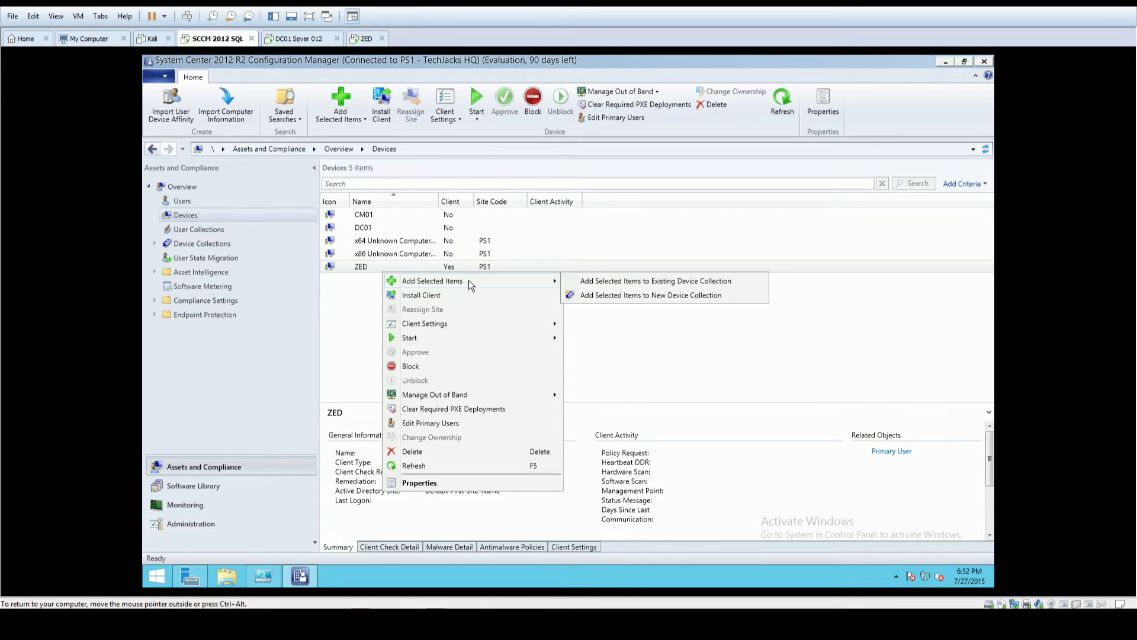
mouse_move(447, 337)
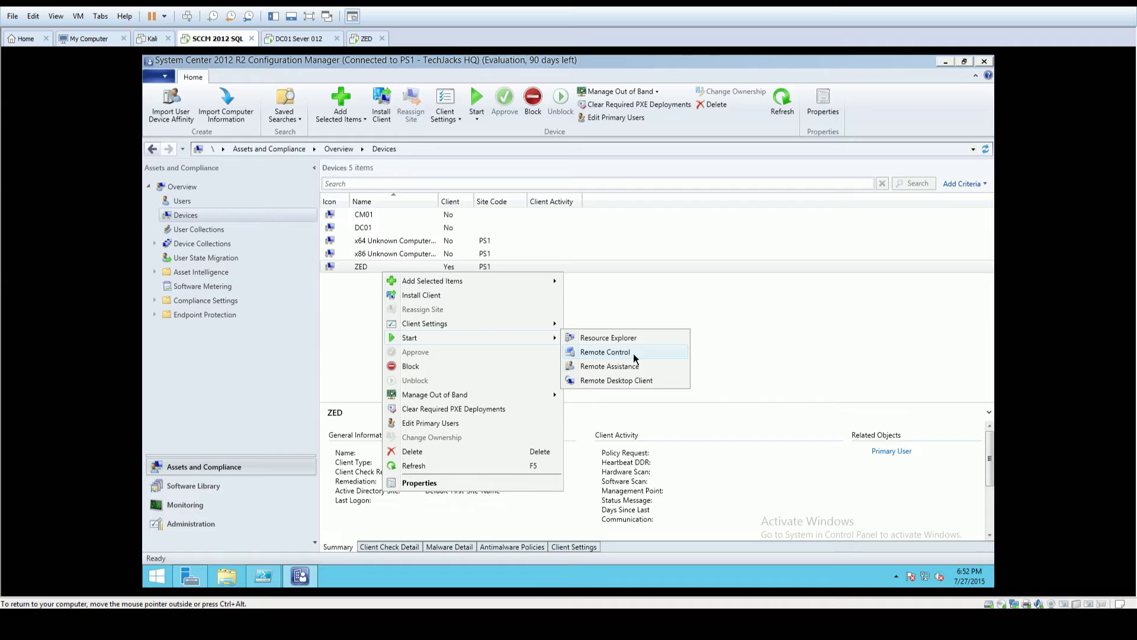
click(605, 352)
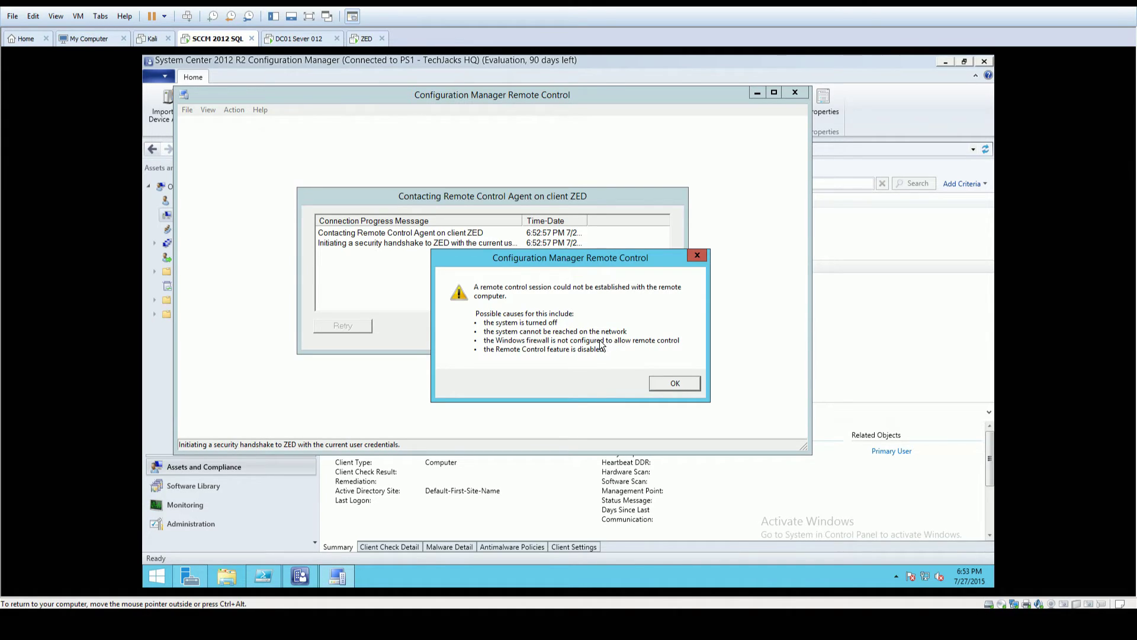
click(684, 387)
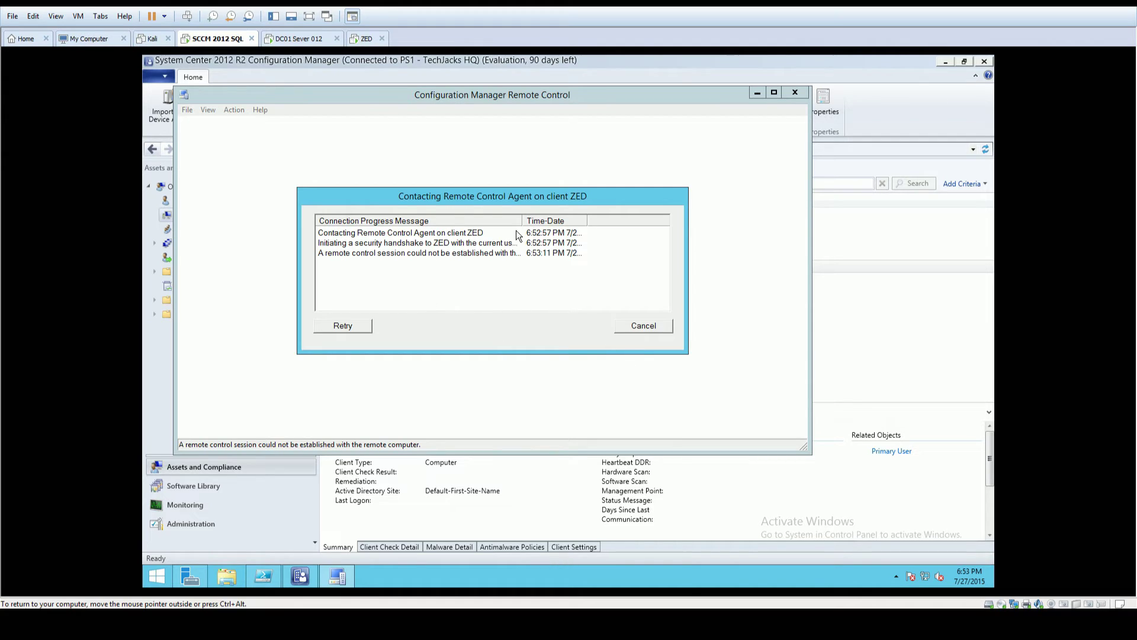
Return to ZED, dismiss the log file browser and run the Machine Policy Retrieval & Evaluation Cycle from the Configuration Manager properties.
click(372, 37)
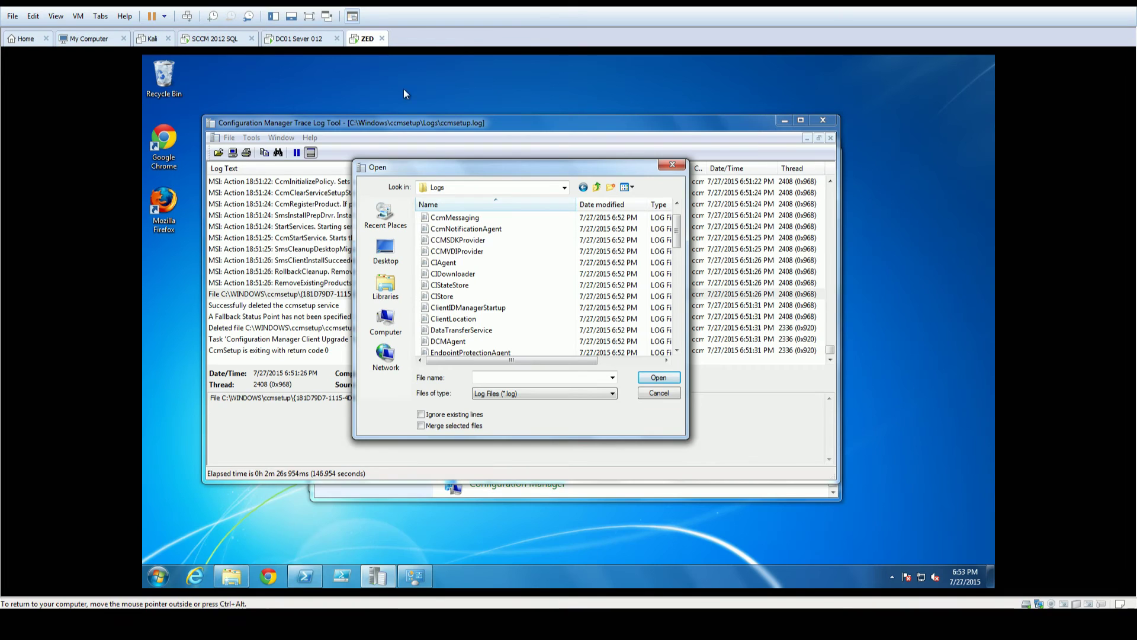
click(655, 394)
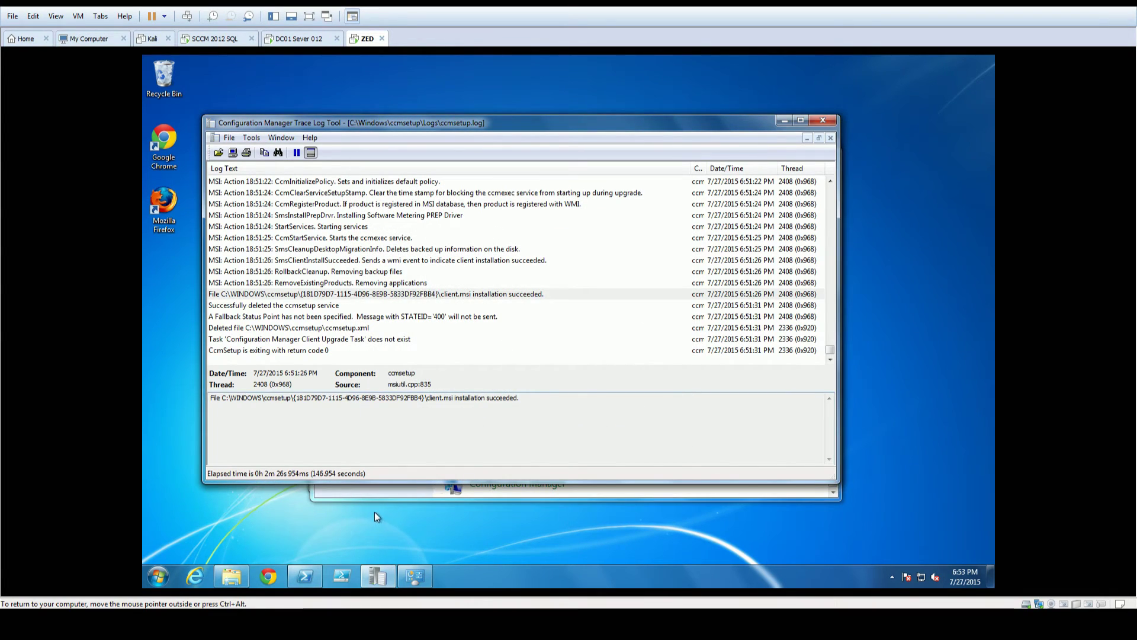
click(415, 576)
click(476, 484)
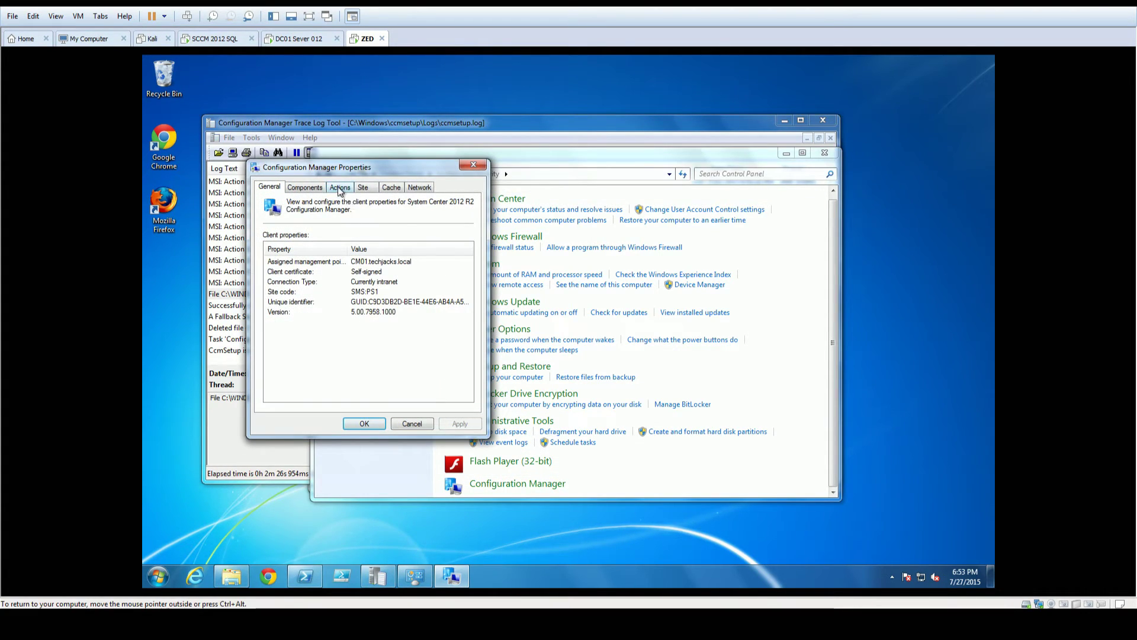
click(340, 187)
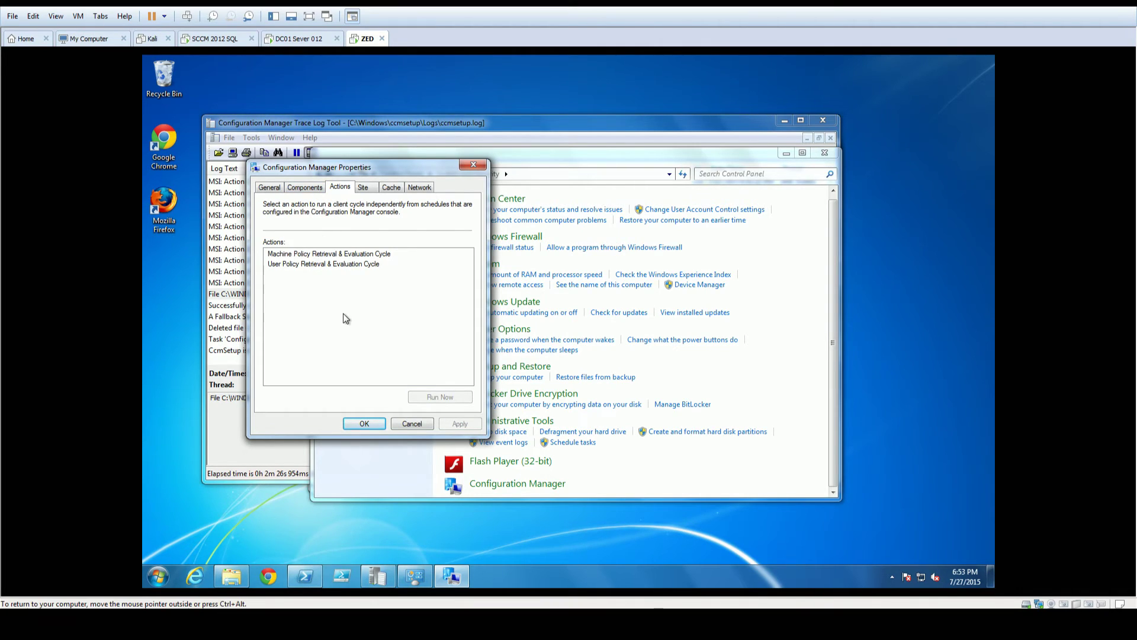
click(352, 257)
click(439, 396)
click(687, 359)
Review the client's General, Site and Actions properties, and close the Configuration Manager properties.
click(270, 188)
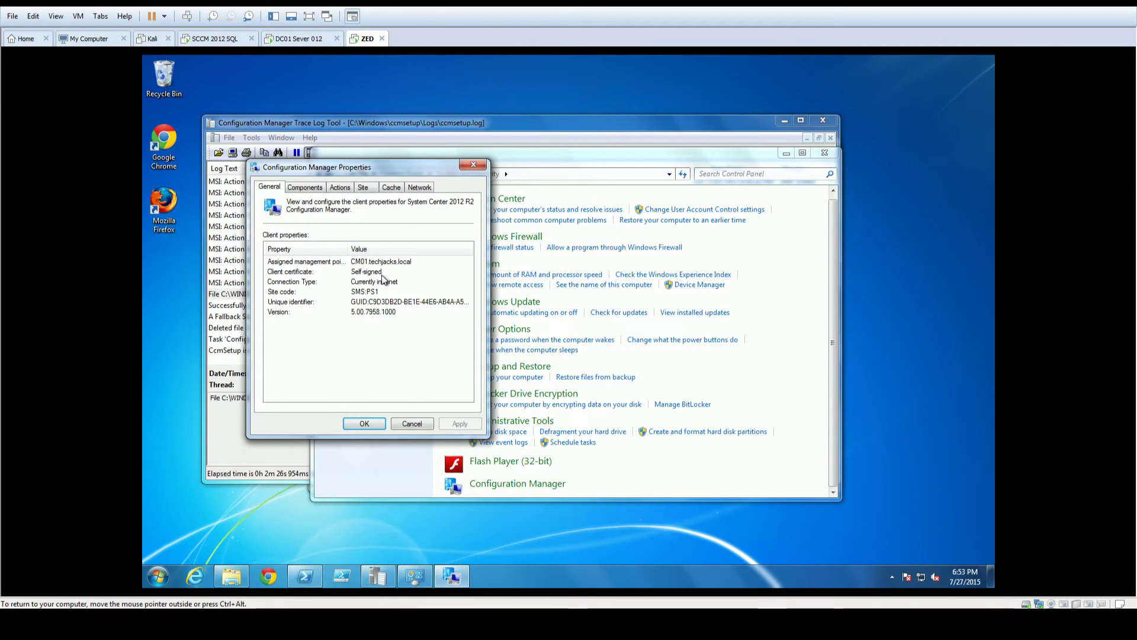
click(330, 188)
click(363, 187)
click(340, 188)
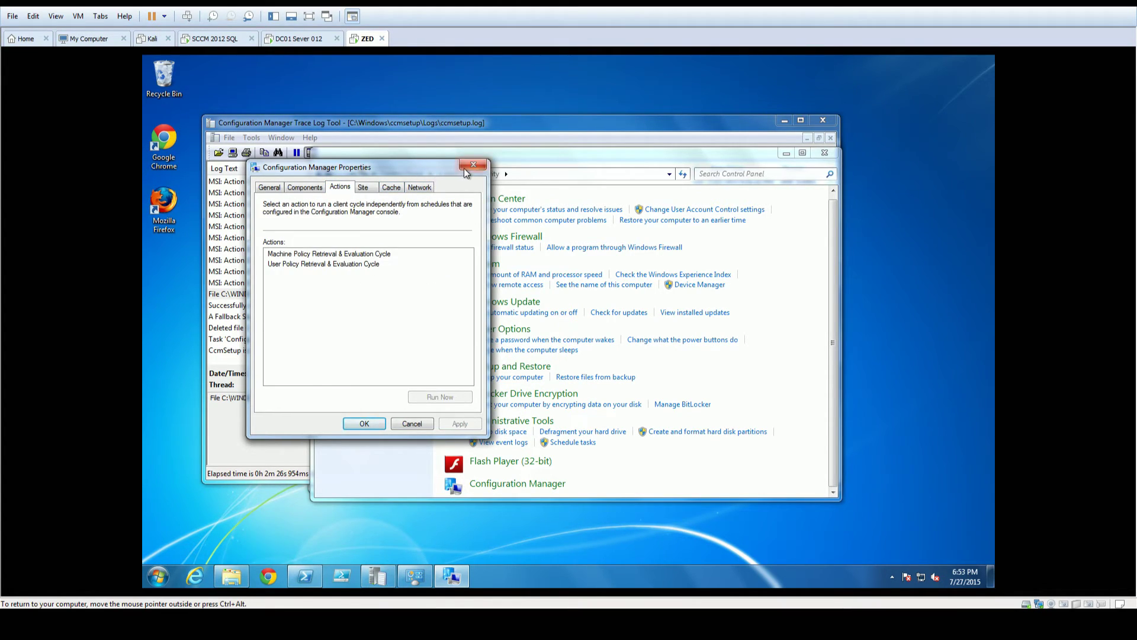
click(472, 165)
Switch back to the SCCM 2012 SQL machine, widen the connection progress message column and retry the remote control connection to ZED.
click(214, 39)
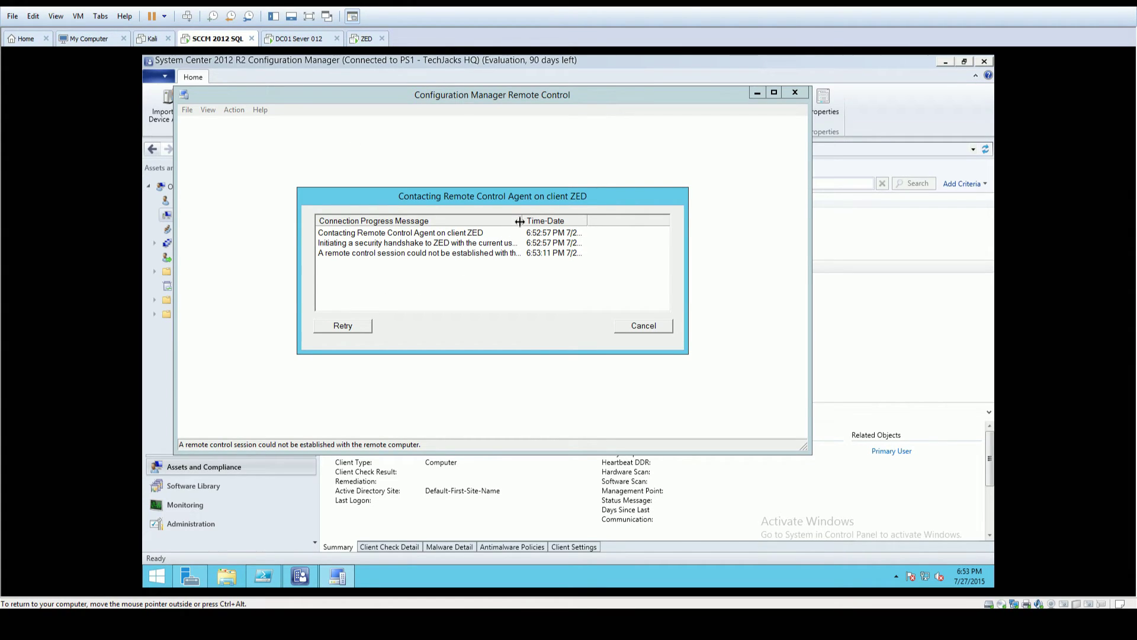
drag(520, 221, 545, 222)
click(342, 316)
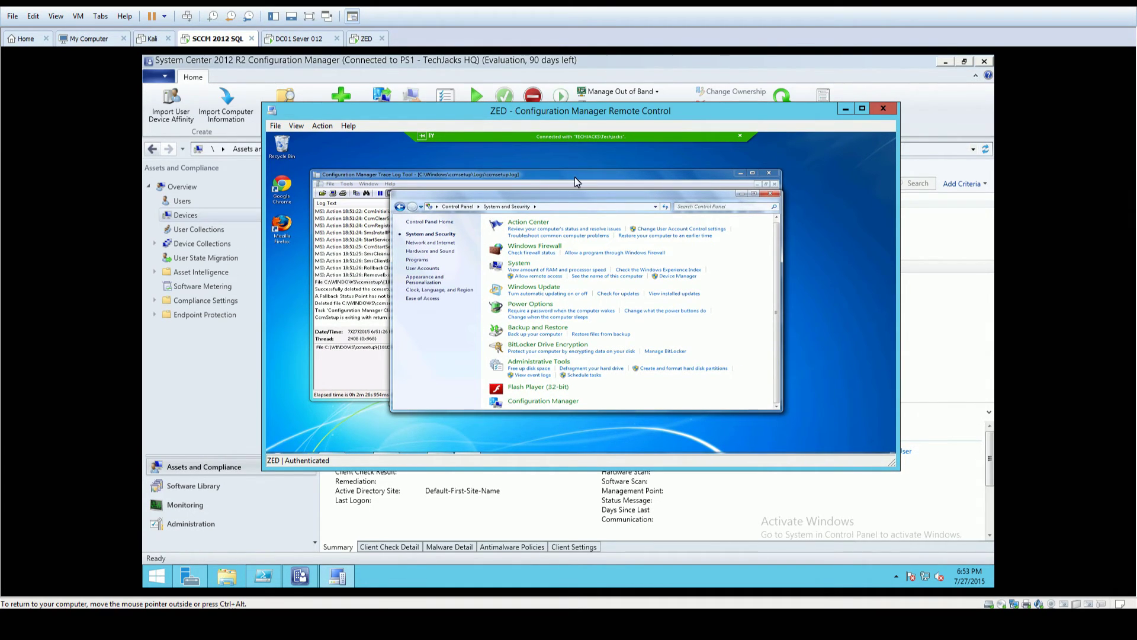
Reposition the remote control window and test control of ZED by moving its Control Panel window and opening and closing its Start menu.
drag(653, 109, 668, 57)
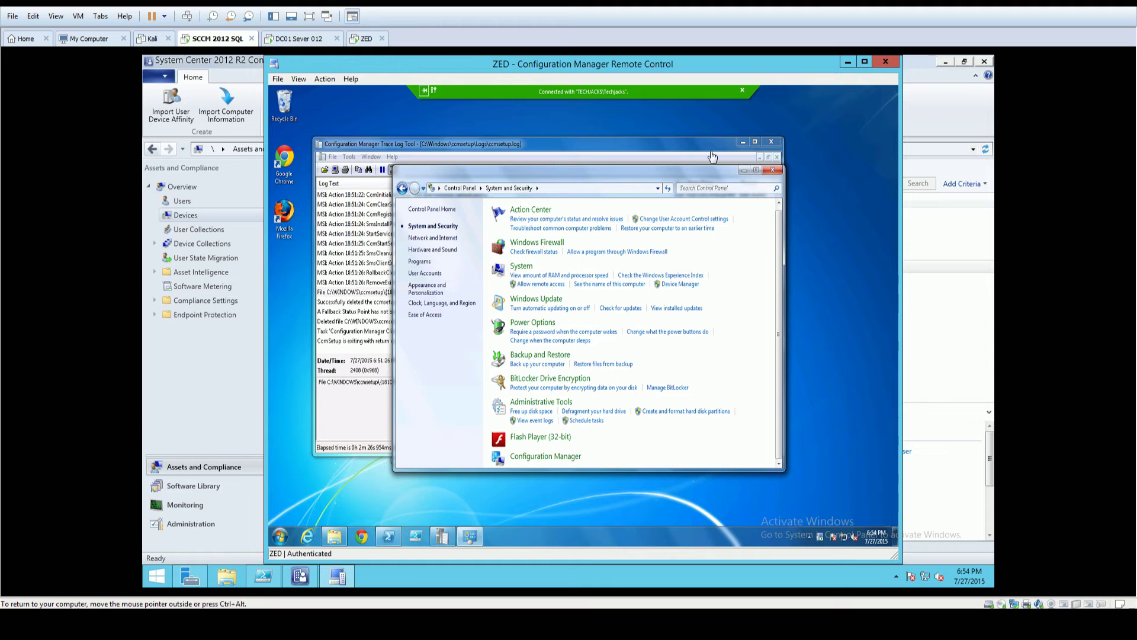
drag(727, 179, 791, 177)
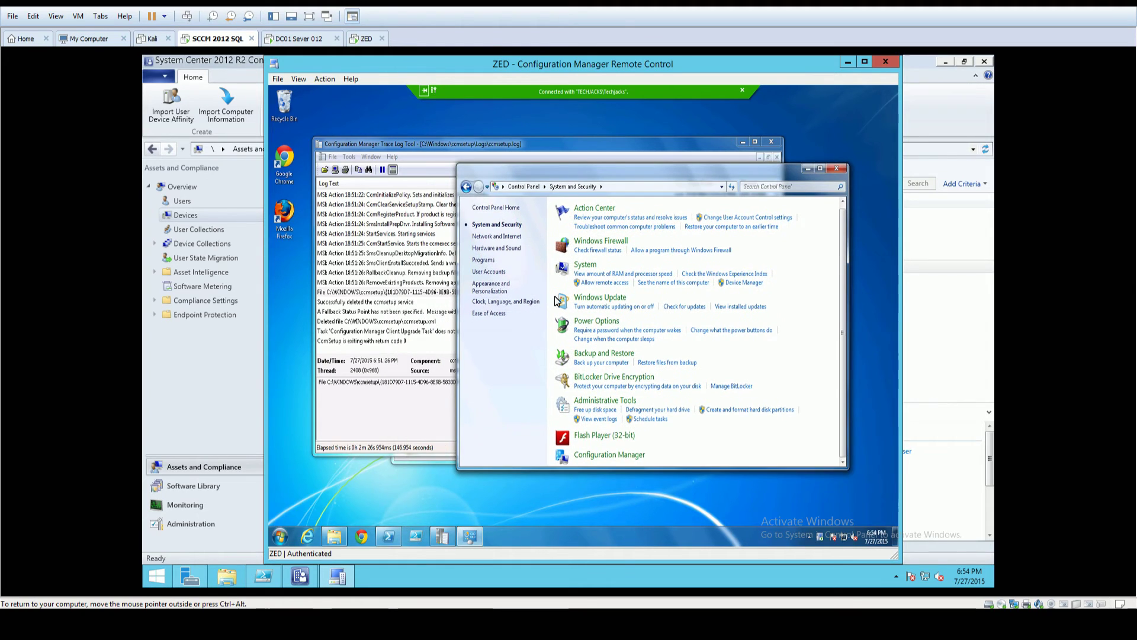
click(282, 534)
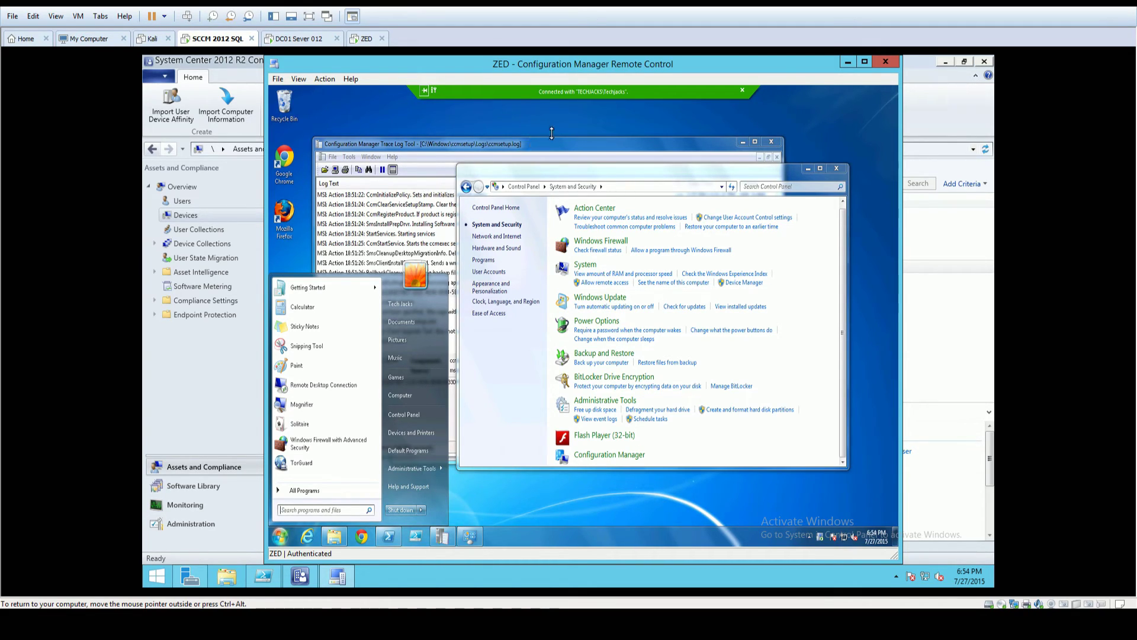
click(600, 113)
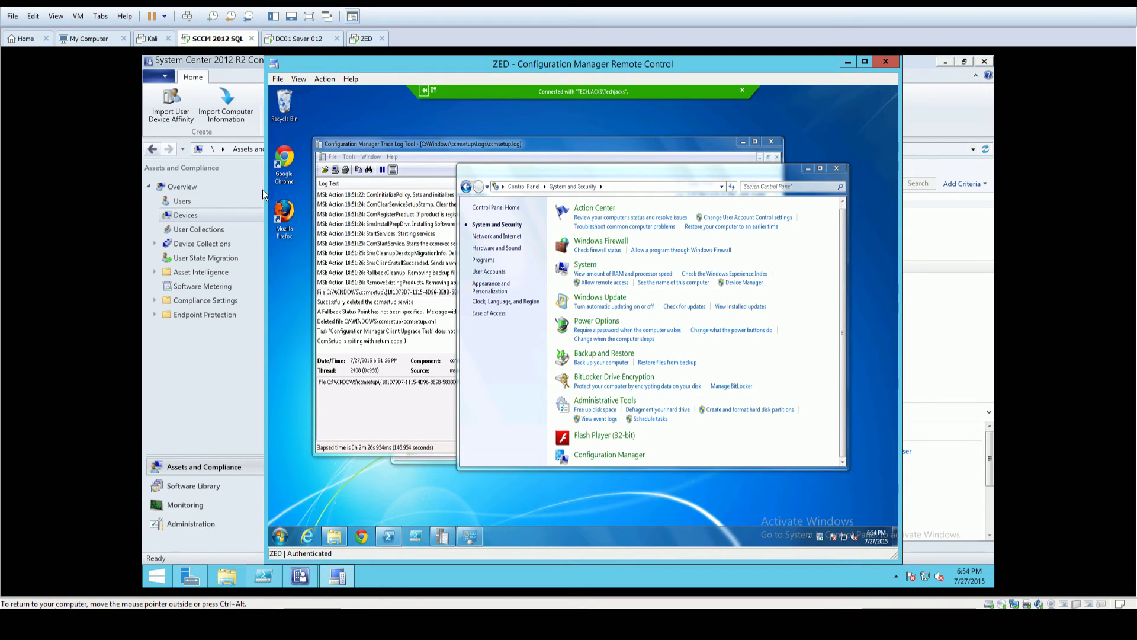
View the commands available for the ZED device in the Devices list and return to the remote control session.
click(219, 215)
right_click(367, 266)
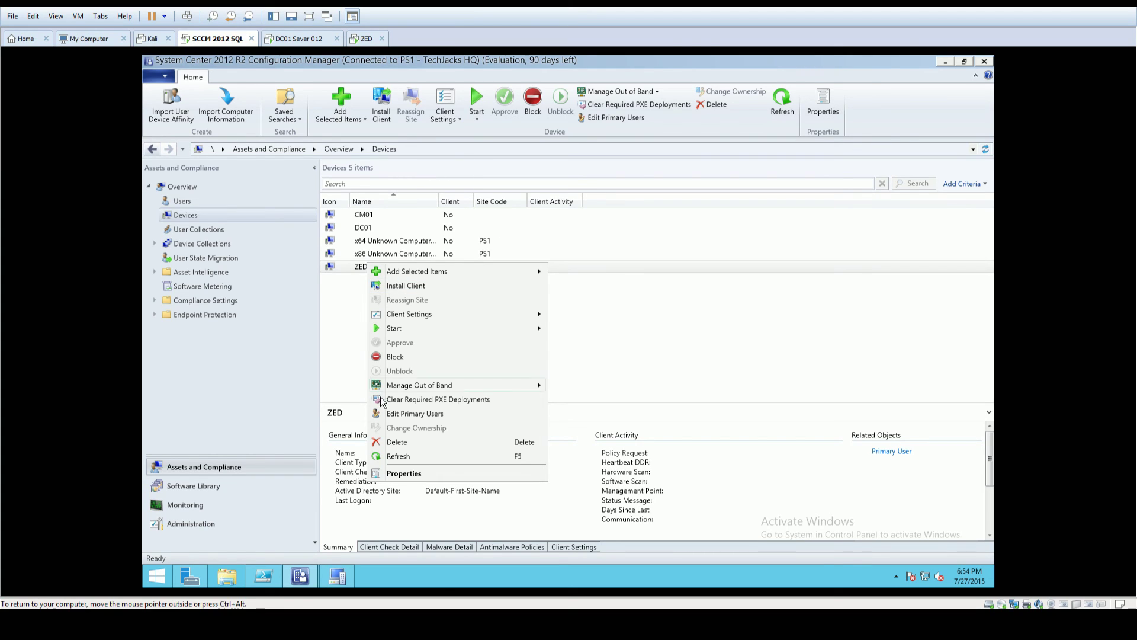
click(338, 583)
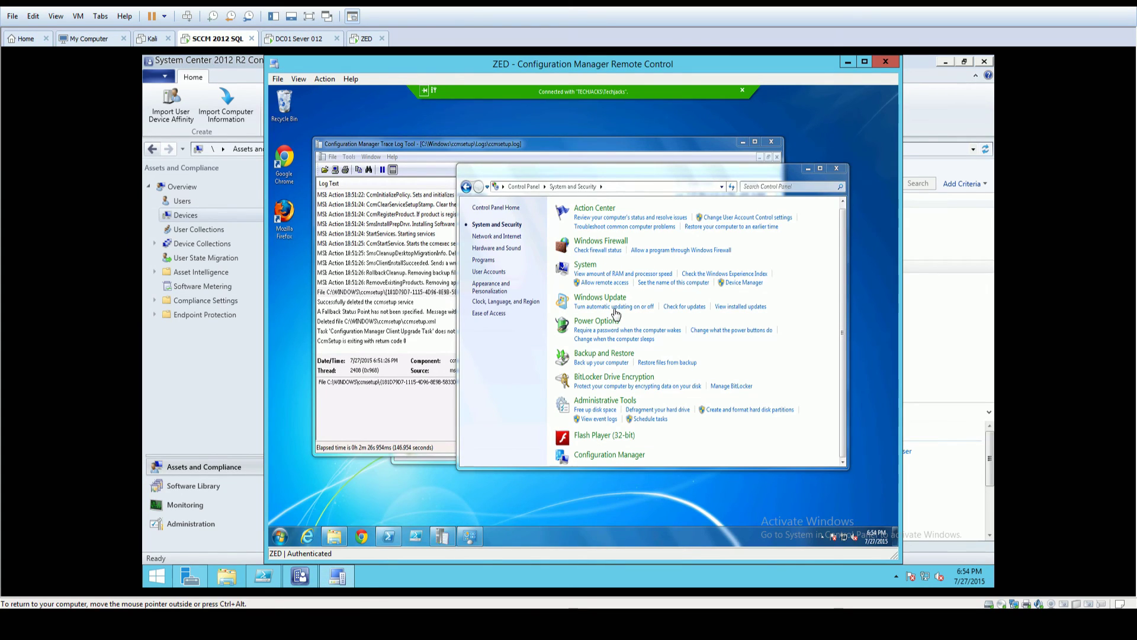